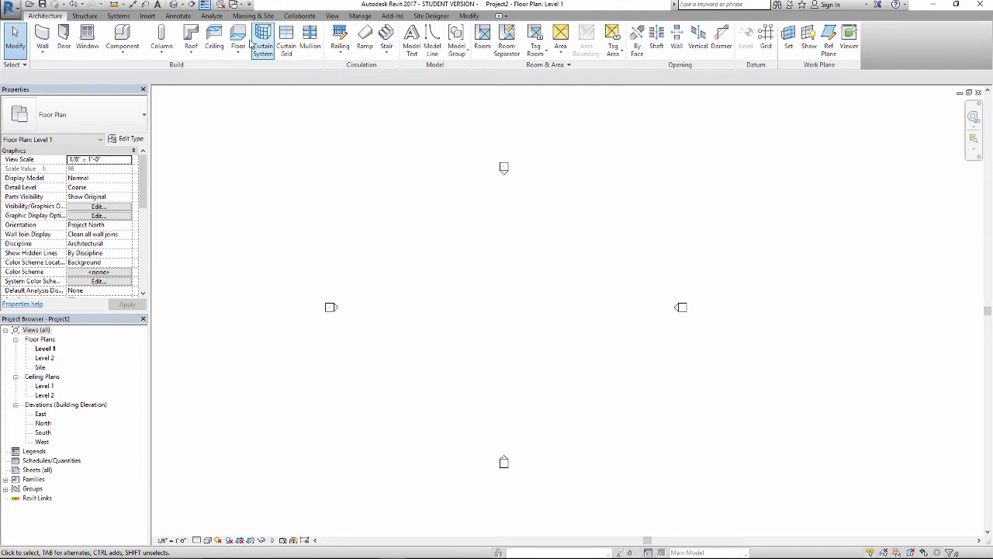
Create a rectangular floor about 120' by 112' on Level 1, centred between the elevation markers.
{"action": "left_click", "coordinate": [238, 35]}
{"action": "left_click", "coordinate": [503, 28]}
{"action": "left_click", "coordinate": [381, 204]}
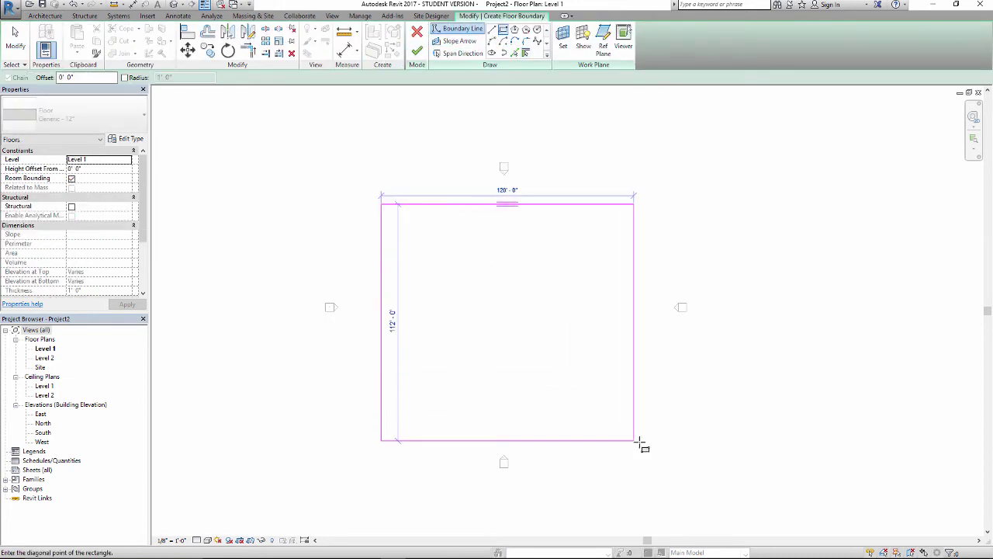
{"action": "left_click", "coordinate": [634, 440]}
{"action": "key", "text": "Escape"}
{"action": "key", "text": "Escape"}
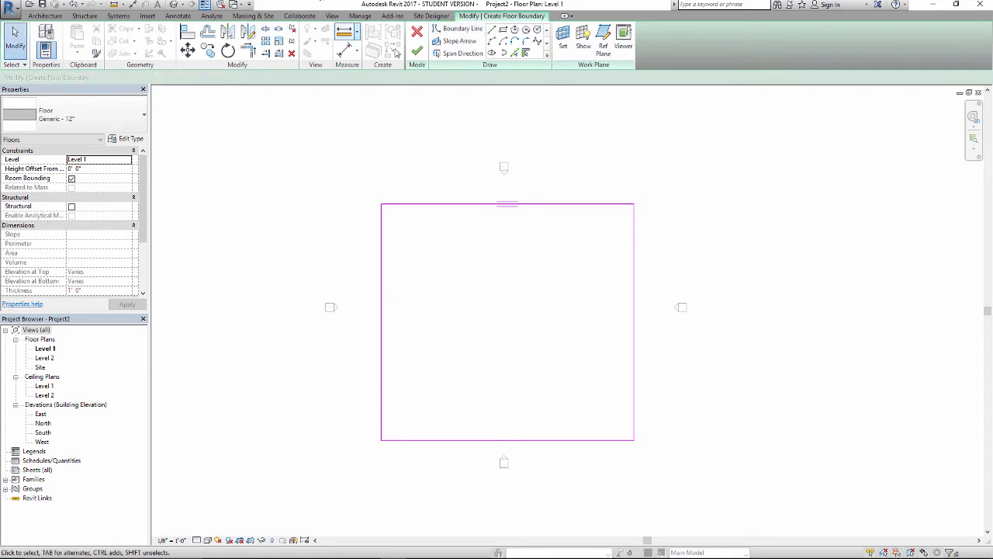
{"action": "left_click", "coordinate": [417, 52]}
Start an in-place model component in the Generic Models category, keeping the default family name.
{"action": "scroll", "coordinate": [426, 159], "scroll_direction": "up", "scroll_amount": 3}
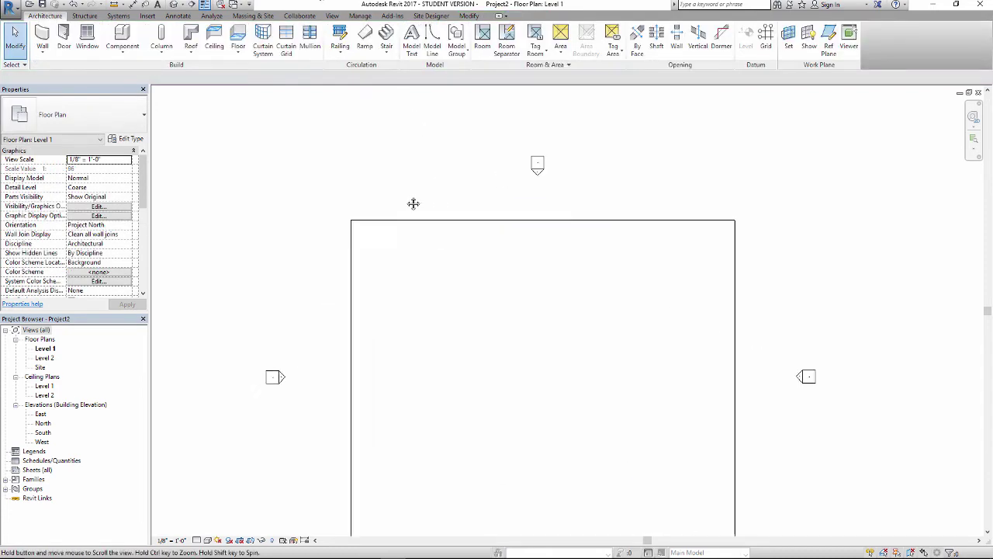
{"action": "left_click", "coordinate": [114, 33]}
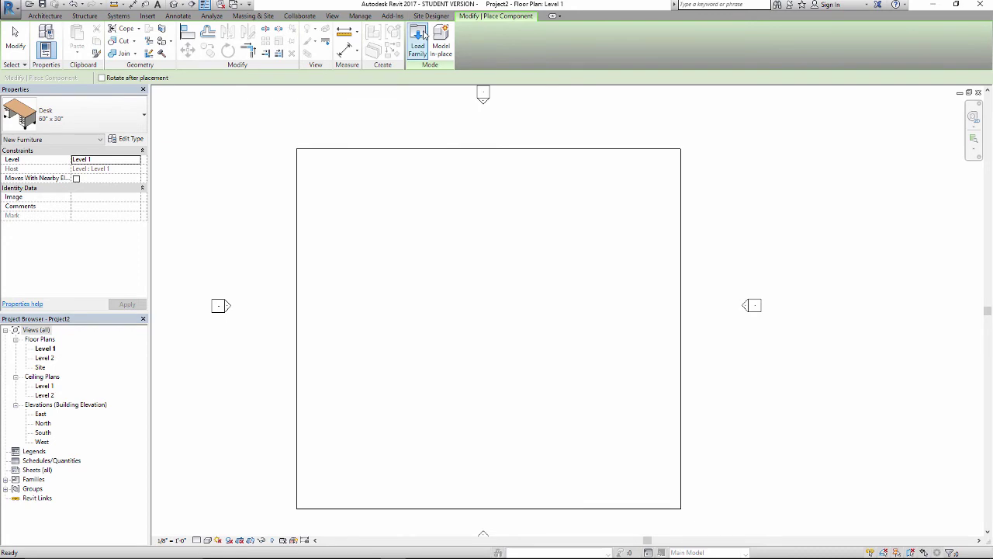
{"action": "left_click", "coordinate": [441, 43]}
{"action": "left_click_drag", "start_coordinate": [375, 159], "coordinate": [376, 184]}
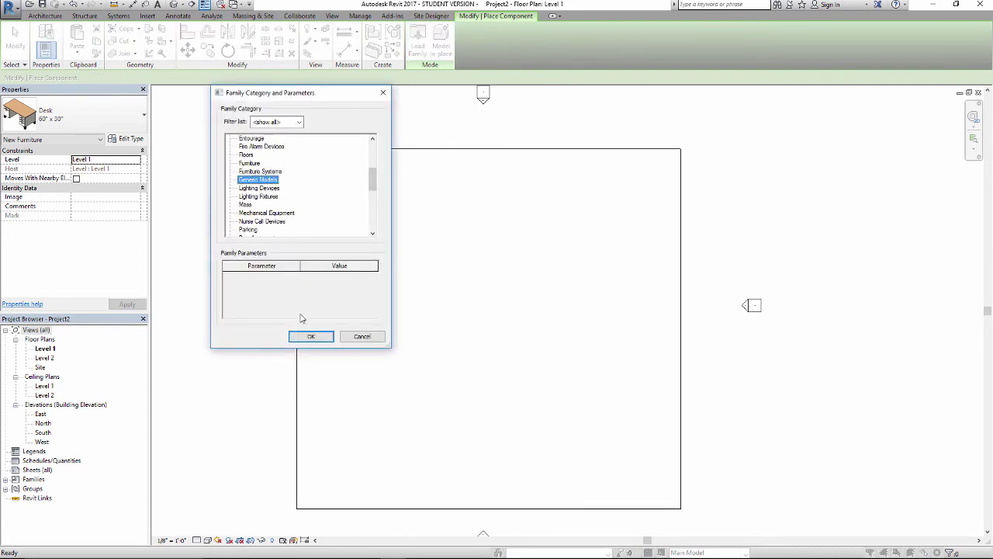
{"action": "left_click", "coordinate": [310, 336]}
{"action": "left_click", "coordinate": [531, 328]}
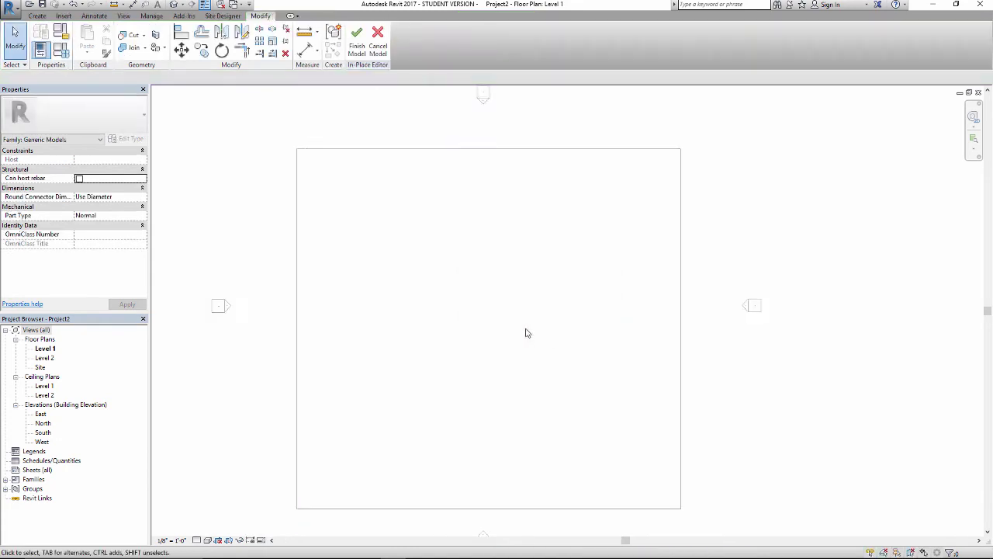
Start an extrusion and sketch a V-shaped profile of two connected lines near the middle of the floor.
{"action": "left_click", "coordinate": [38, 16]}
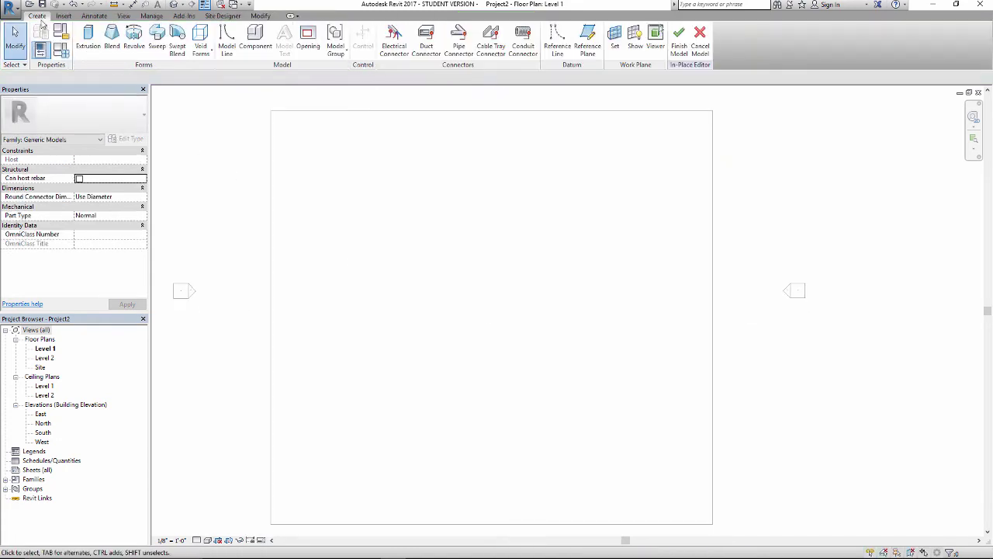
{"action": "left_click", "coordinate": [89, 35]}
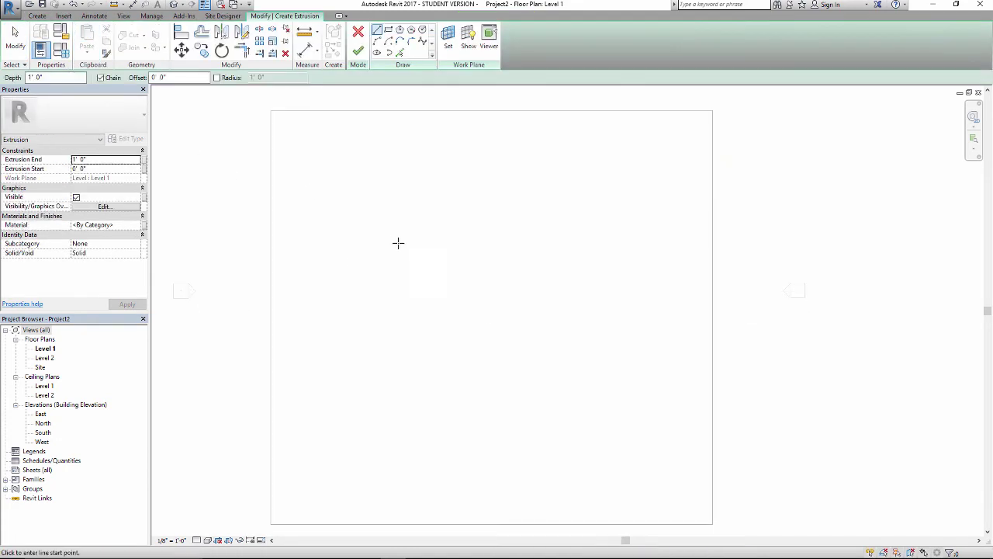
{"action": "left_click", "coordinate": [407, 342]}
{"action": "left_click", "coordinate": [465, 382]}
{"action": "left_click", "coordinate": [524, 334]}
{"action": "key", "text": "Escape"}
{"action": "key", "text": "Escape"}
Offset copies of both V lines by 0' 2" towards the inside of the V.
{"action": "scroll", "coordinate": [487, 326], "scroll_direction": "up", "scroll_amount": 3}
{"action": "left_click", "coordinate": [201, 31]}
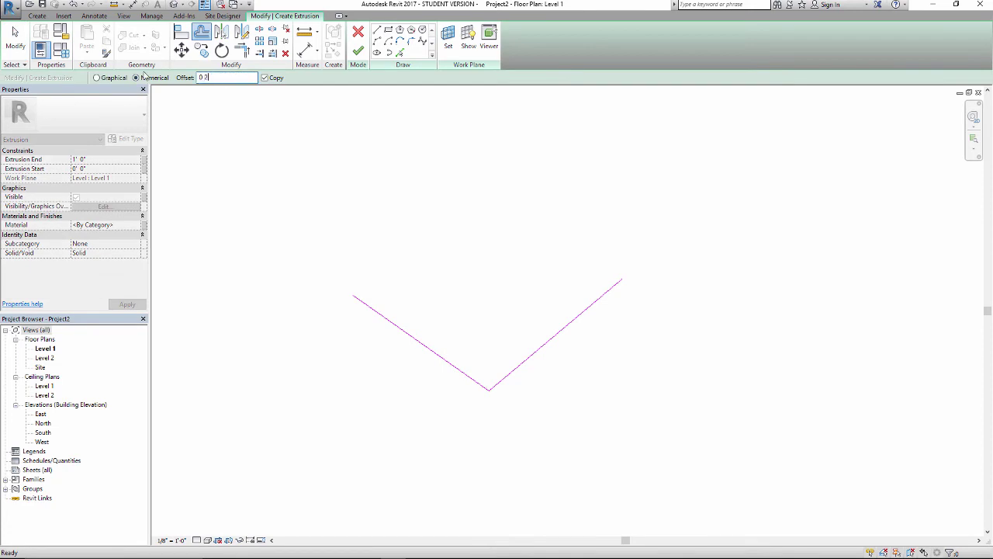
{"action": "left_click", "coordinate": [454, 362]}
{"action": "left_click", "coordinate": [515, 370]}
{"action": "scroll", "coordinate": [392, 314], "scroll_direction": "up", "scroll_amount": 3}
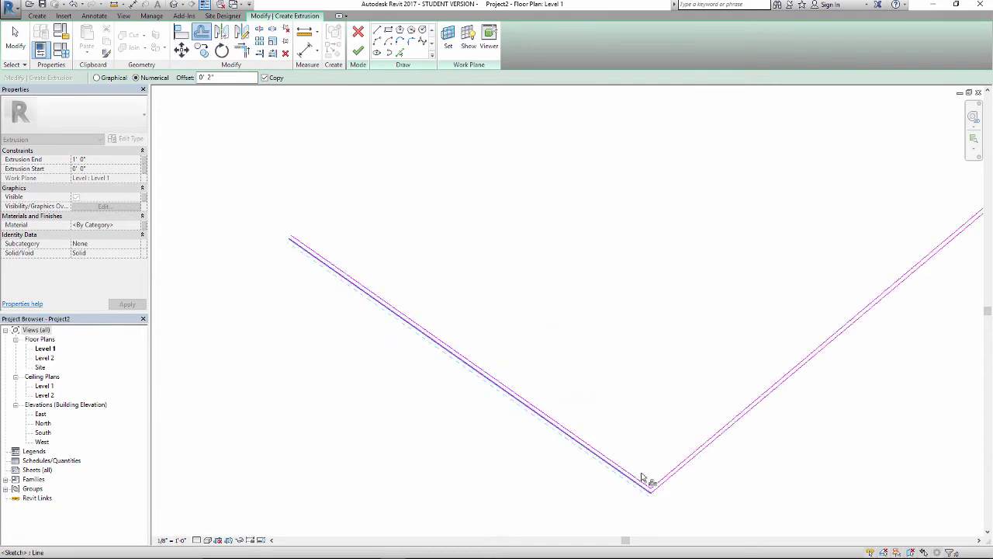
Close the thin V profile by drawing a short line across each of its two open ends.
{"action": "key", "text": "Escape"}
{"action": "key", "text": "l"}
{"action": "key", "text": "i"}
{"action": "scroll", "coordinate": [288, 186], "scroll_direction": "up", "scroll_amount": 2}
{"action": "left_click", "coordinate": [287, 265]}
{"action": "scroll", "coordinate": [455, 259], "scroll_direction": "down", "scroll_amount": 3}
{"action": "scroll", "coordinate": [714, 295], "scroll_direction": "up", "scroll_amount": 3}
{"action": "left_click", "coordinate": [710, 289]}
{"action": "key", "text": "Escape"}
{"action": "scroll", "coordinate": [583, 261], "scroll_direction": "down", "scroll_amount": 3}
{"action": "scroll", "coordinate": [440, 221], "scroll_direction": "down", "scroll_amount": 1}
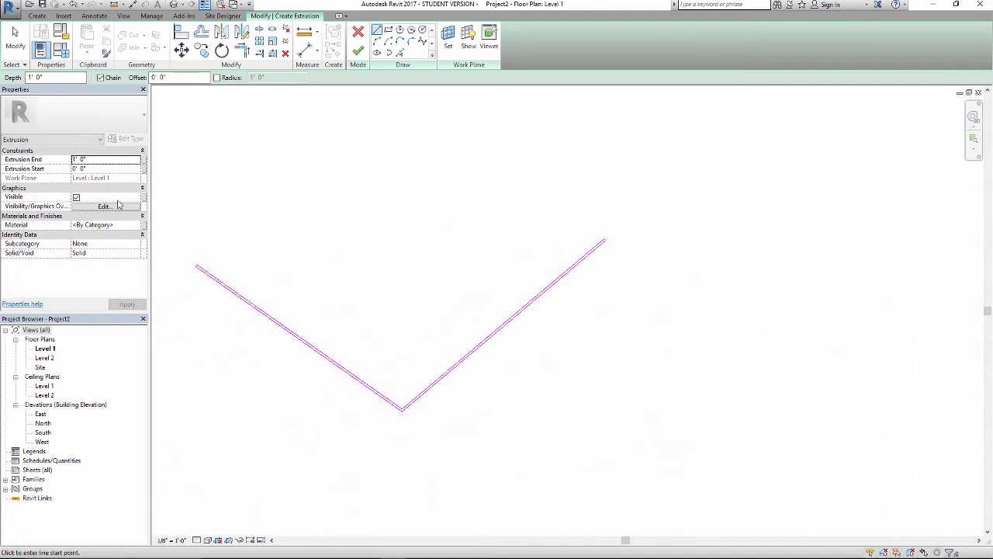
Finish the closed V profile as an extrusion with a depth of 1' 0".
{"action": "left_click", "coordinate": [105, 161]}
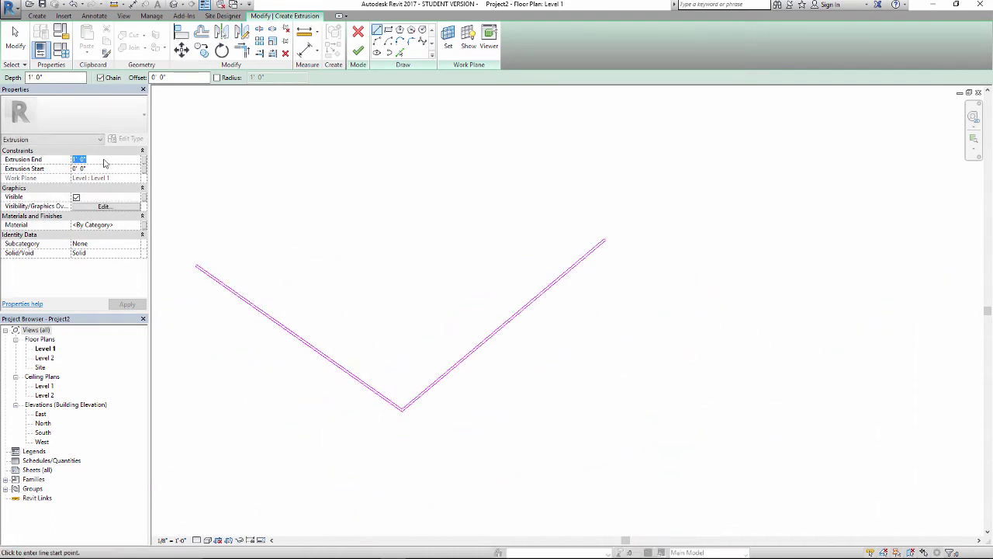
{"action": "left_click", "coordinate": [358, 51]}
{"action": "mouse_move", "coordinate": [386, 326]}
{"action": "middle_mouse_down"}
{"action": "mouse_move", "coordinate": [383, 294]}
{"action": "mouse_move", "coordinate": [401, 295]}
{"action": "middle_mouse_up"}
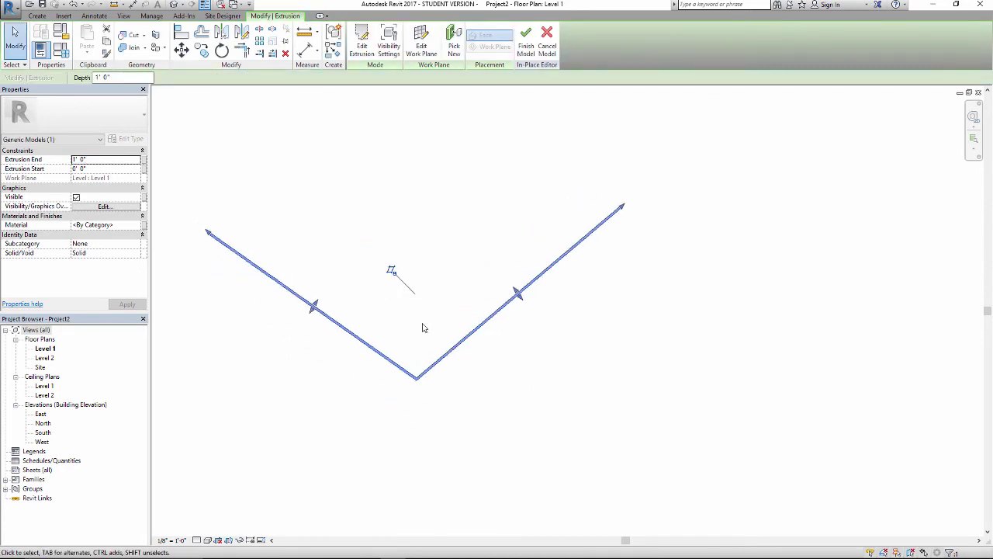
{"action": "left_click", "coordinate": [448, 346]}
{"action": "middle_click_drag", "start_coordinate": [447, 346], "coordinate": [470, 354]}
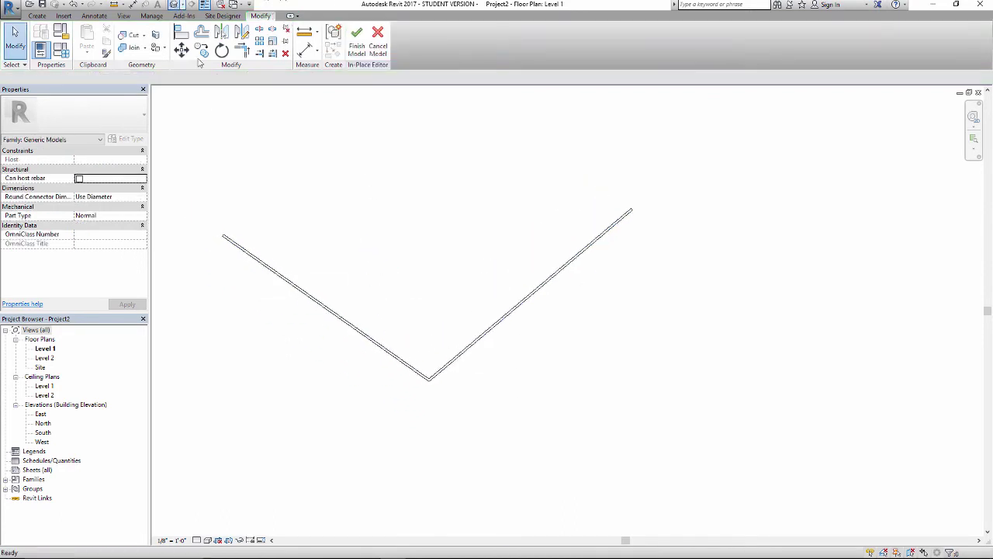
Stretch the V extrusion upward in the 3D view to a height of about 12' 11".
{"action": "left_click", "coordinate": [179, 7]}
{"action": "left_click", "coordinate": [492, 315]}
{"action": "scroll", "coordinate": [512, 287], "scroll_direction": "up", "scroll_amount": 3}
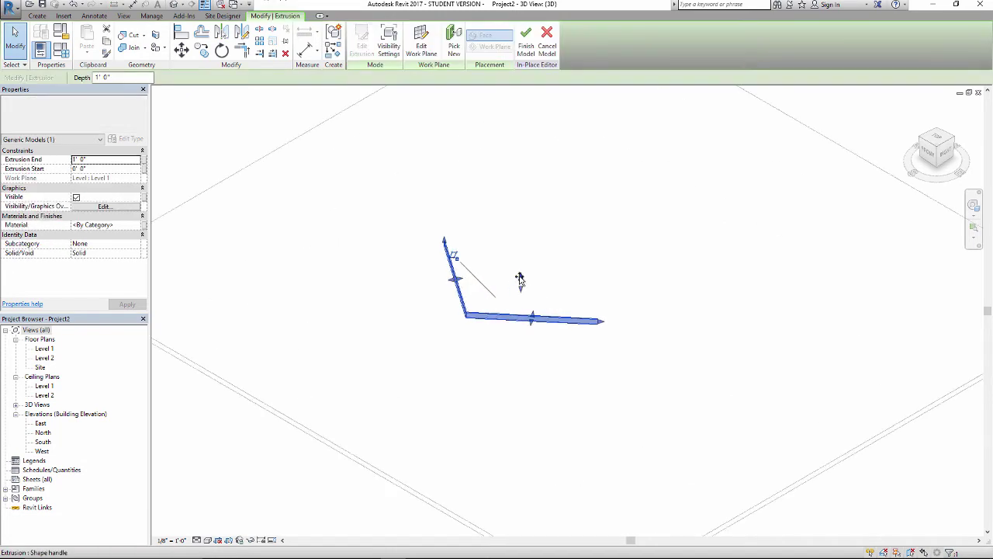
{"action": "left_click_drag", "start_coordinate": [520, 282], "coordinate": [523, 219]}
{"action": "left_click", "coordinate": [508, 226]}
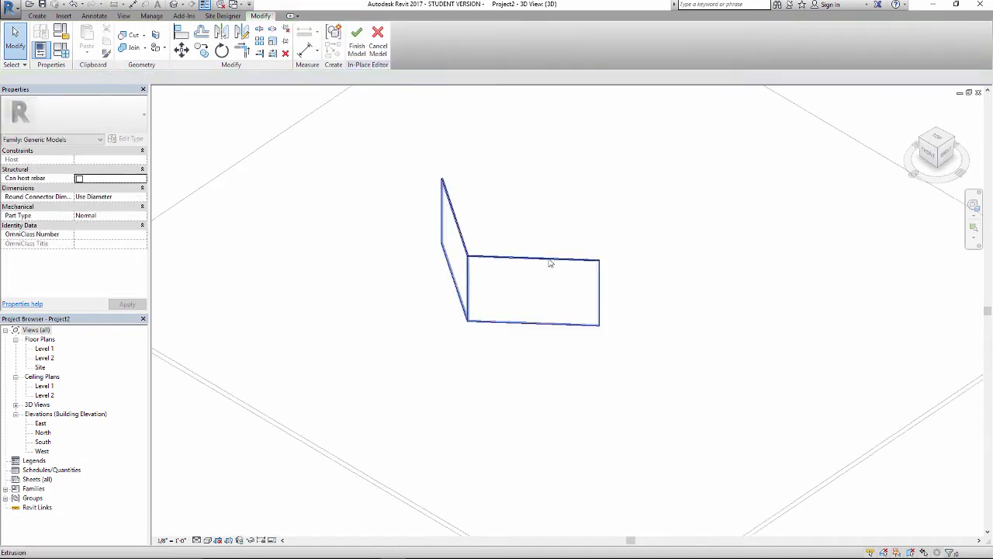
{"action": "left_click", "coordinate": [550, 263]}
{"action": "middle_click_drag", "start_coordinate": [550, 264], "coordinate": [349, 226], "text": "shift"}
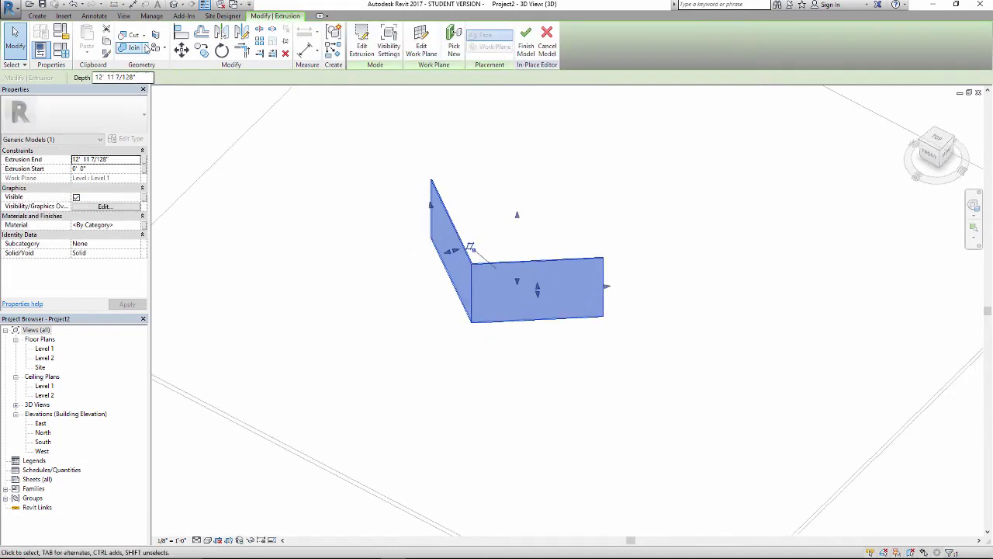
Copy the V extrusion in the Level 1 plan, placing the duplicate up and to the right of the original.
{"action": "double_click", "coordinate": [44, 349]}
{"action": "scroll", "coordinate": [466, 272], "scroll_direction": "down", "scroll_amount": 4}
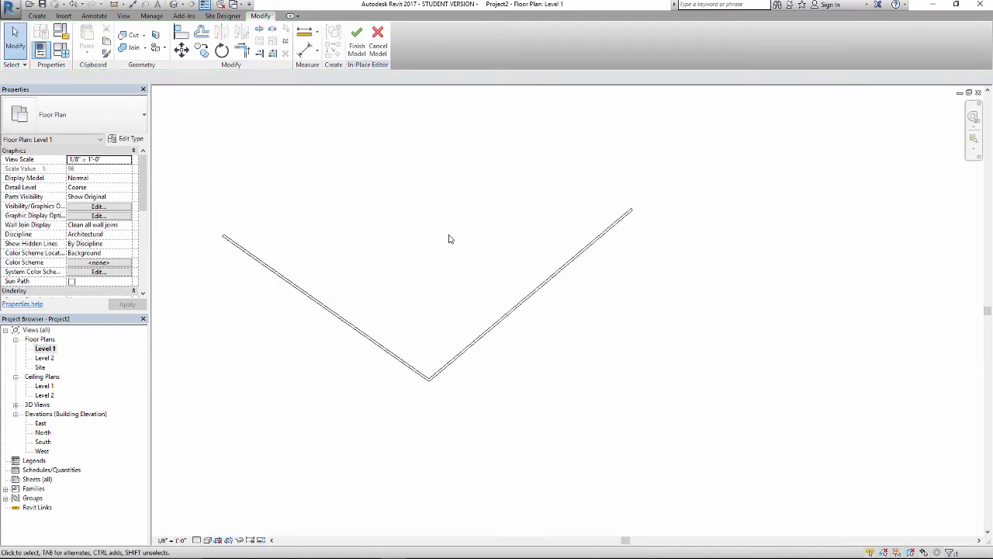
{"action": "left_click", "coordinate": [499, 326]}
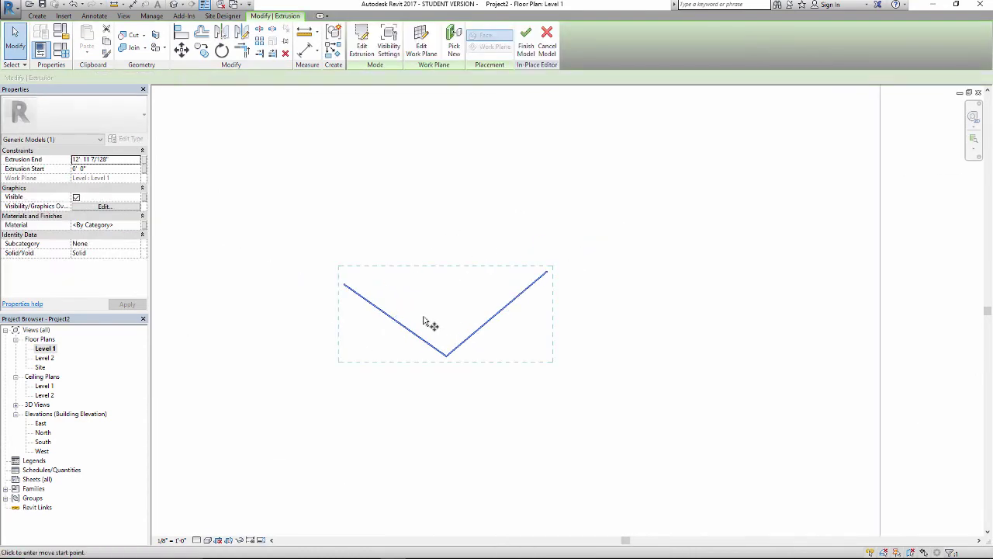
{"action": "key", "text": "c"}
{"action": "key", "text": "o"}
{"action": "left_click", "coordinate": [425, 315]}
{"action": "left_click", "coordinate": [541, 228]}
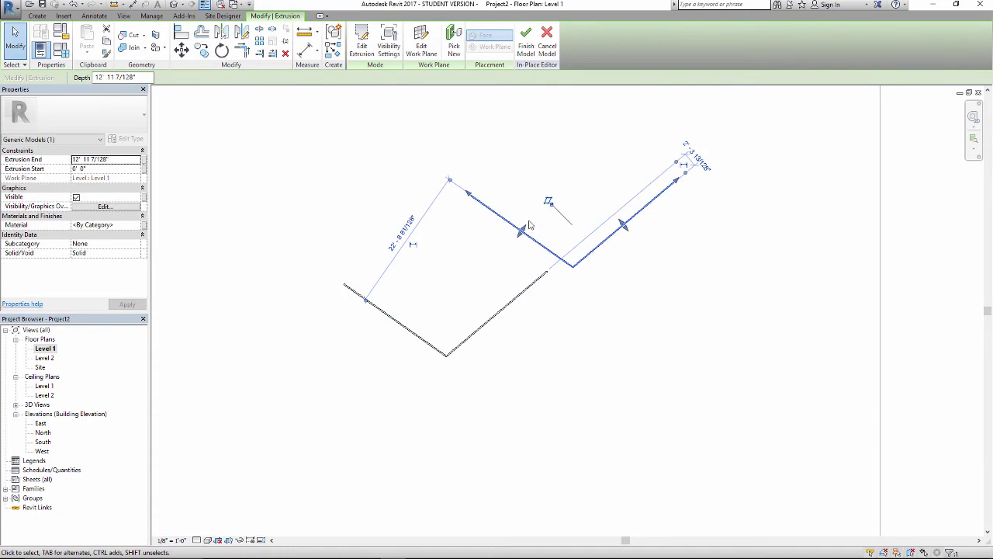
Rotate the copied V extrusion about its centre so that its opening faces right.
{"action": "key", "text": "r"}
{"action": "key", "text": "o"}
{"action": "left_click", "coordinate": [474, 90]}
{"action": "left_click", "coordinate": [632, 155]}
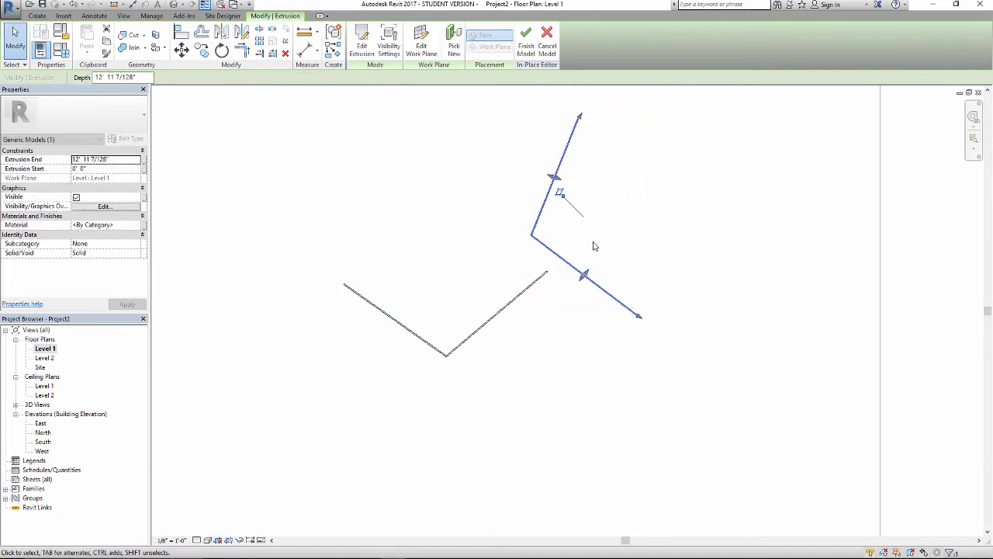
Move the rotated copy so that its lower leg crosses the right leg of the original V.
{"action": "left_click_drag", "start_coordinate": [557, 258], "coordinate": [495, 298]}
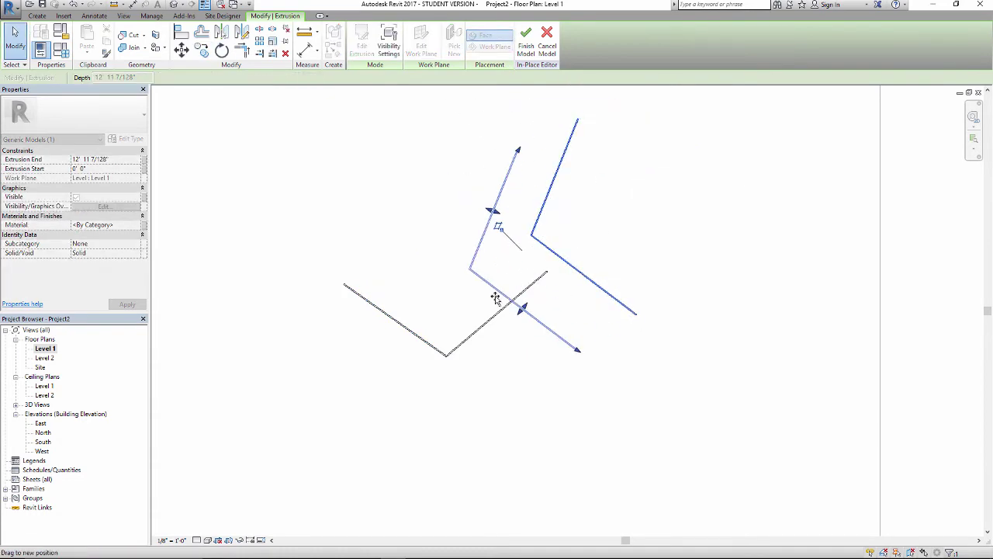
{"action": "left_click", "coordinate": [437, 287]}
{"action": "left_click", "coordinate": [476, 253]}
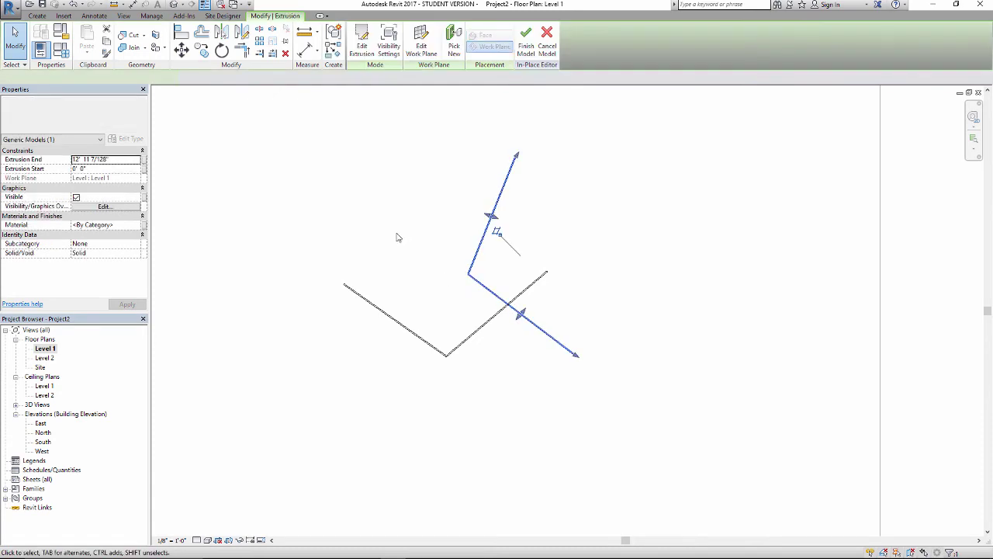
Raise the rotated copy in the 3D view so that it starts at the top of the first V, about 12' 11" up.
{"action": "left_click", "coordinate": [172, 5]}
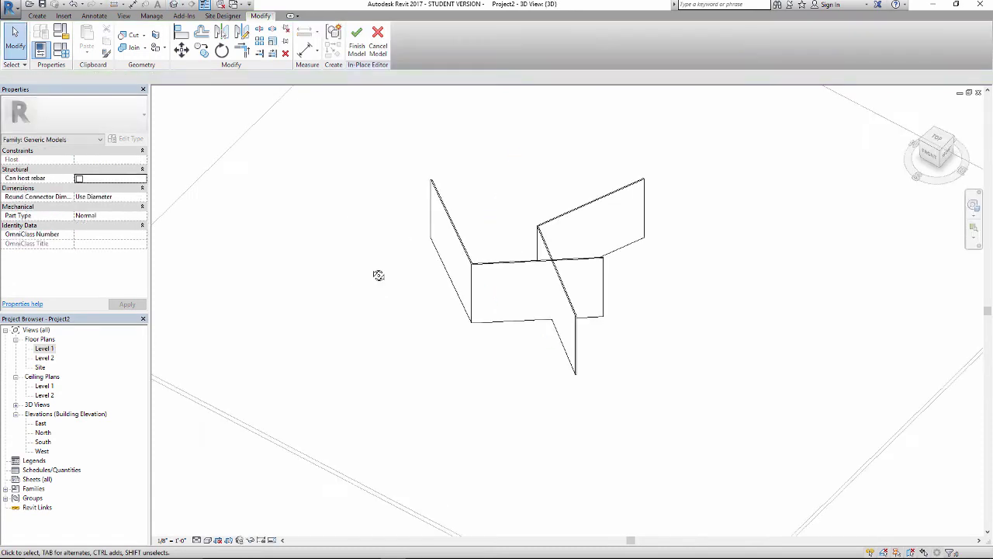
{"action": "left_click", "coordinate": [581, 224]}
{"action": "mouse_move", "coordinate": [605, 247]}
{"action": "left_mouse_down"}
{"action": "mouse_move", "coordinate": [606, 201]}
{"action": "mouse_move", "coordinate": [611, 295]}
{"action": "mouse_move", "coordinate": [605, 257]}
{"action": "left_mouse_up"}
{"action": "left_click", "coordinate": [643, 282]}
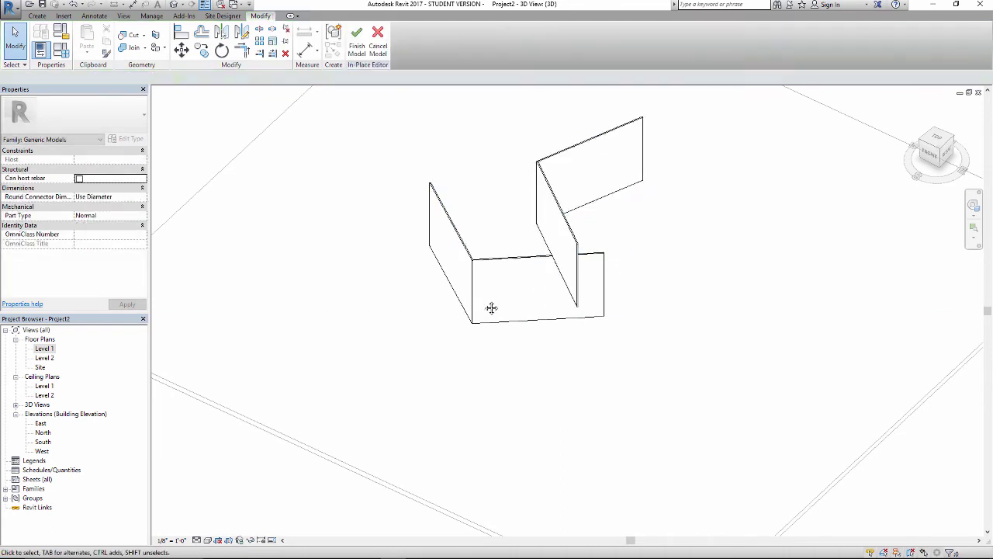
{"action": "middle_click_drag", "start_coordinate": [643, 281], "coordinate": [523, 181], "text": "shift"}
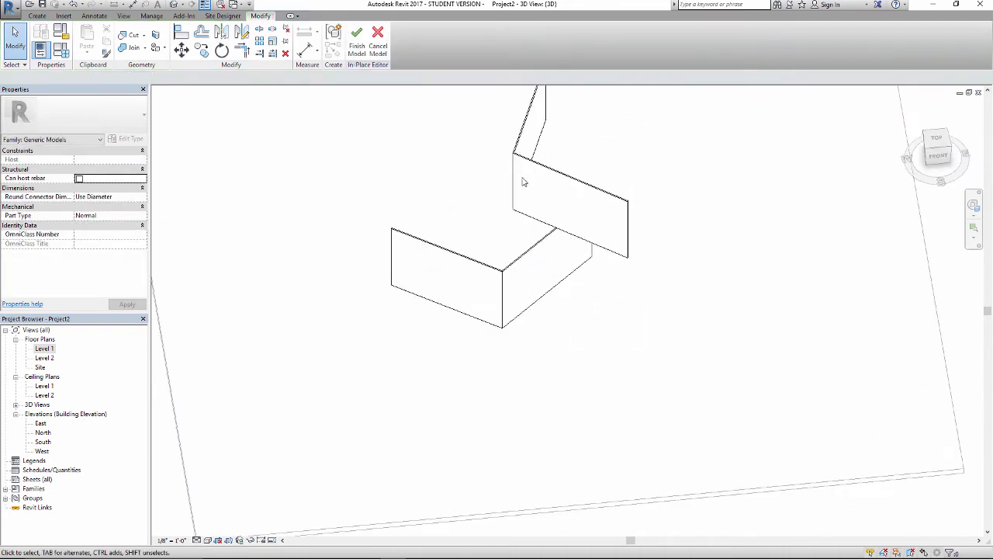
Copy the raised V extrusion in the Site floor plan, placing the duplicate down and to the left over the first V.
{"action": "double_click", "coordinate": [45, 349]}
{"action": "left_click", "coordinate": [40, 367]}
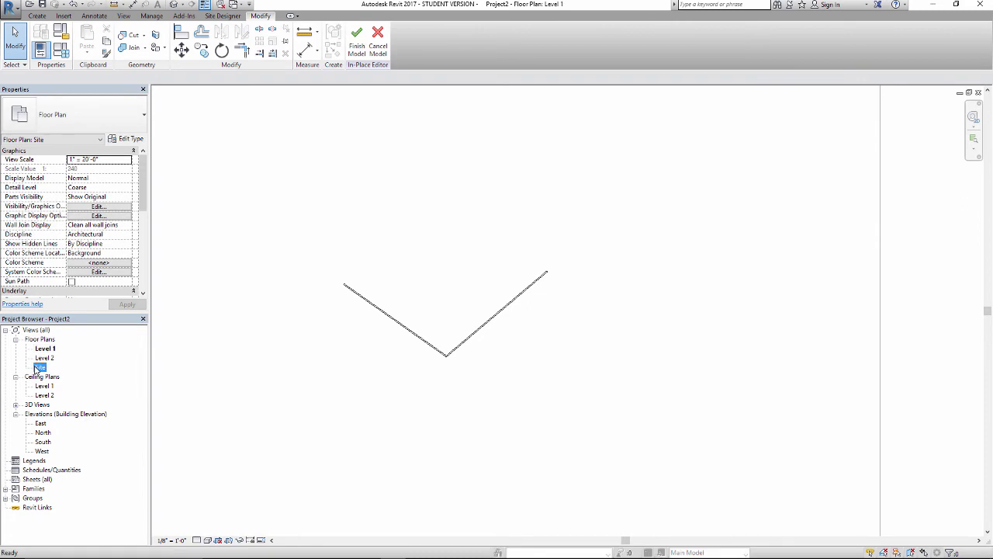
{"action": "double_click", "coordinate": [41, 367]}
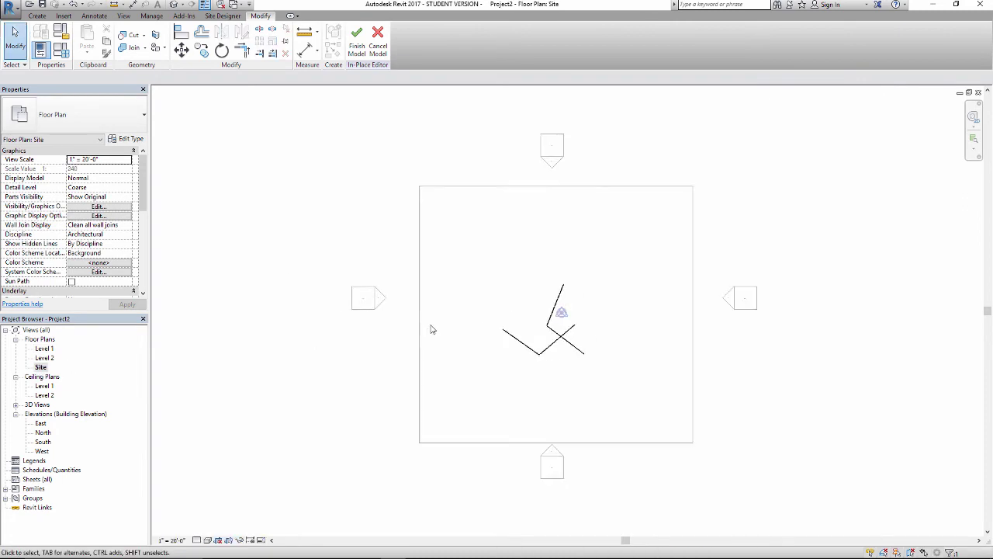
{"action": "left_click", "coordinate": [547, 347]}
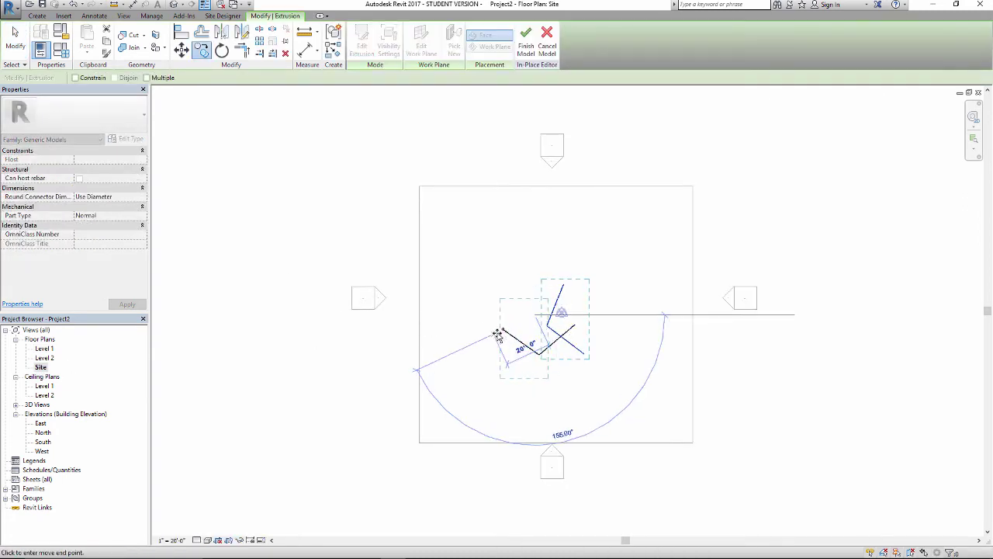
{"action": "left_click", "coordinate": [530, 378]}
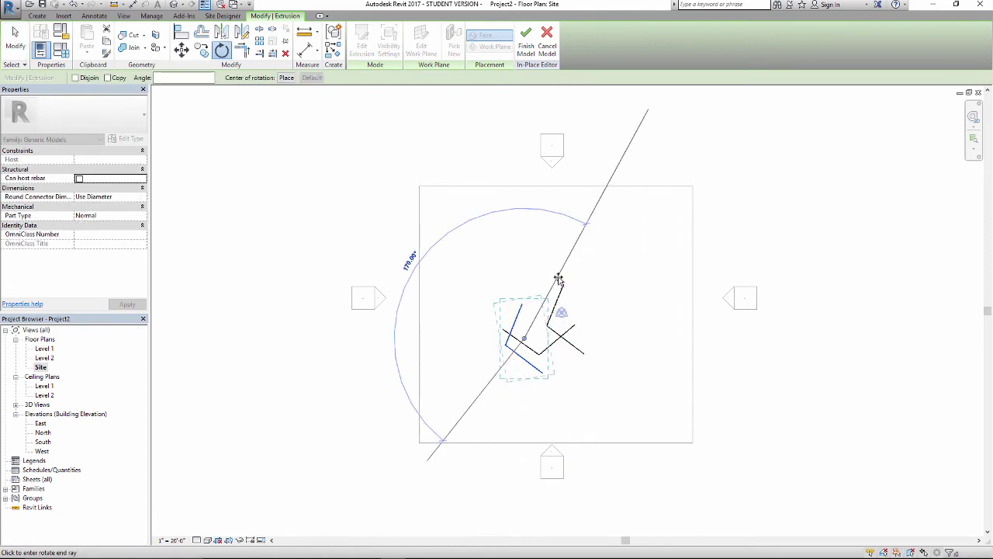
Rotate the third V extrusion to open toward the lower left and shift its corner close to the first V's corner.
{"action": "left_click", "coordinate": [523, 344]}
{"action": "scroll", "coordinate": [533, 335], "scroll_direction": "up", "scroll_amount": 3}
{"action": "left_click_drag", "start_coordinate": [539, 330], "coordinate": [548, 347]}
{"action": "left_click", "coordinate": [527, 281]}
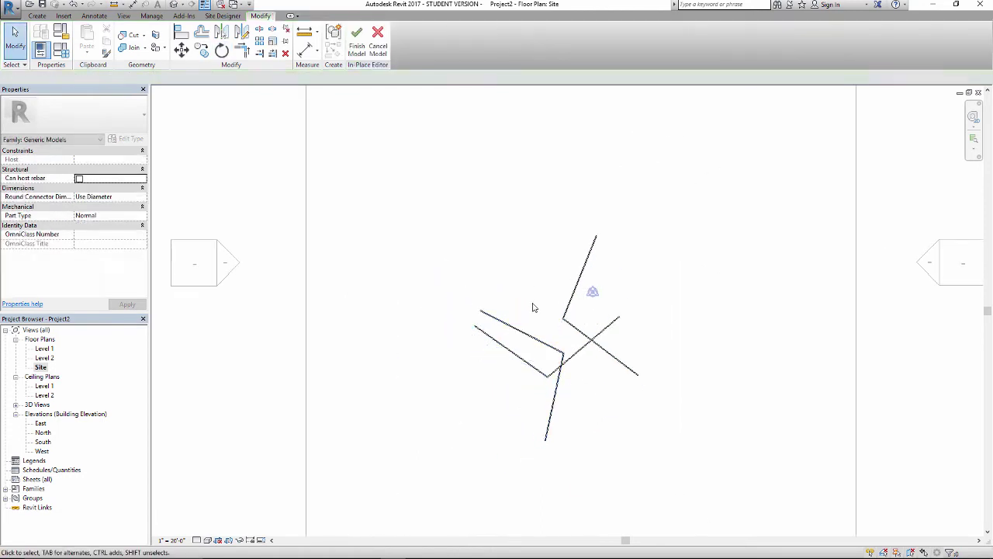
Lower the third V extrusion in the 3D view to span from about 7' 2" to about 20' 6".
{"action": "left_click", "coordinate": [173, 5]}
{"action": "middle_click_drag", "start_coordinate": [437, 239], "coordinate": [477, 244], "text": "shift"}
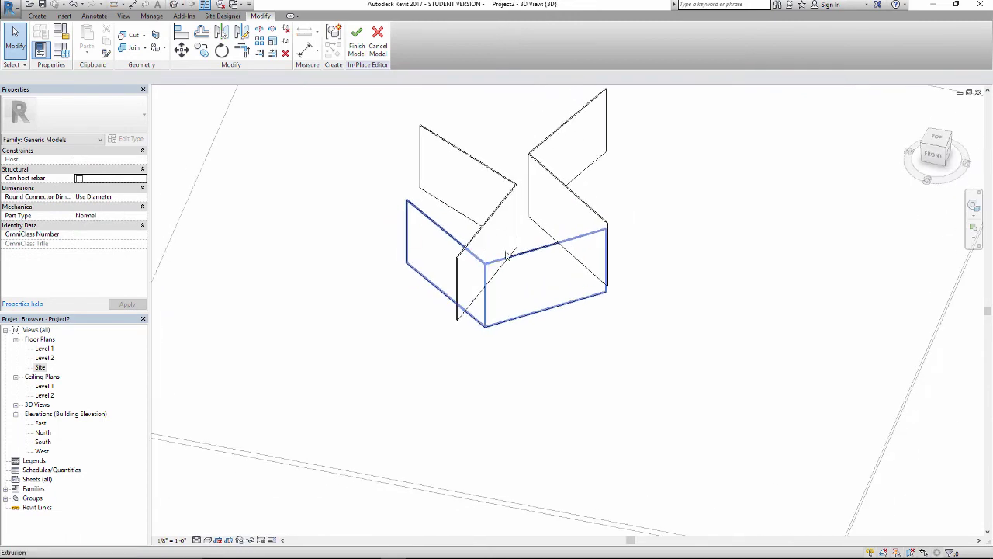
{"action": "middle_click_drag", "start_coordinate": [532, 259], "coordinate": [509, 222], "text": "shift"}
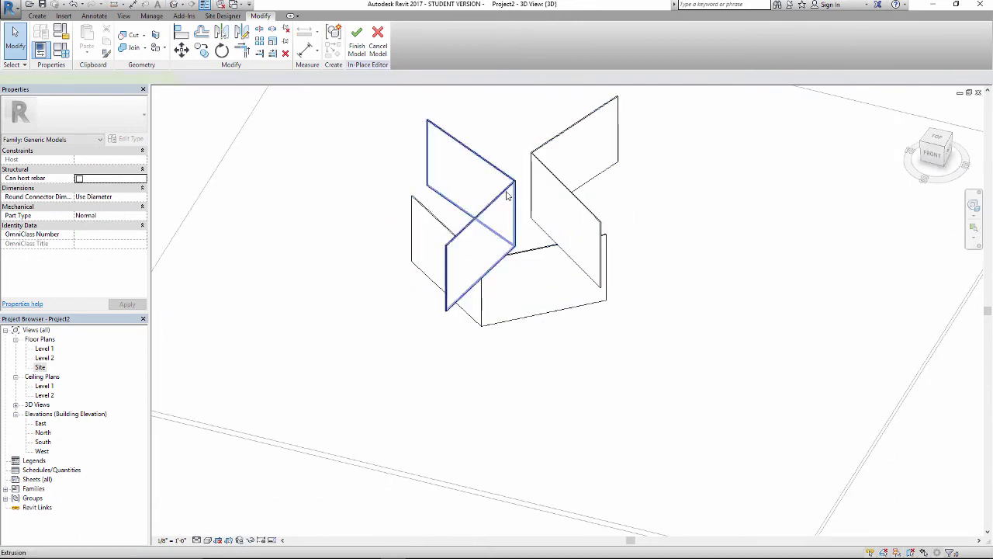
{"action": "left_click", "coordinate": [507, 195]}
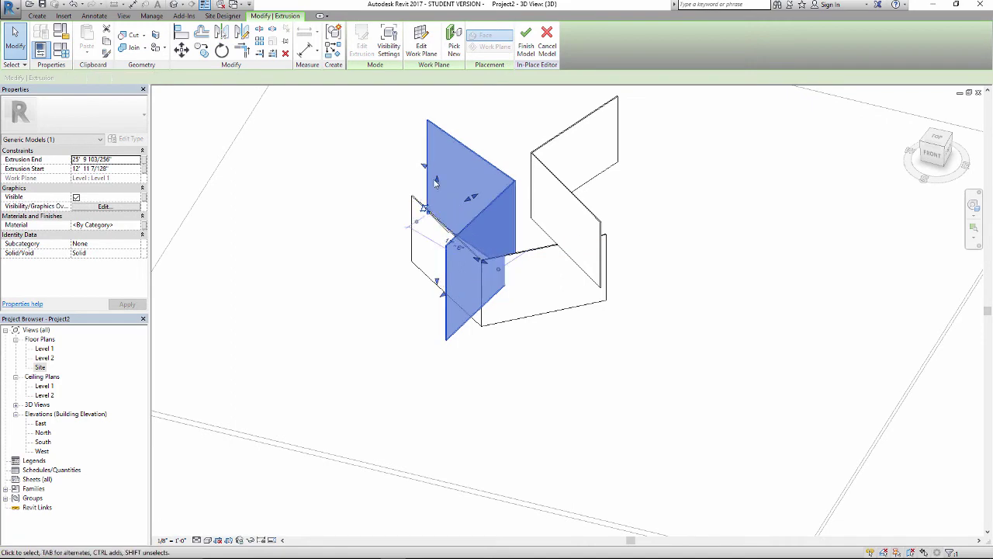
{"action": "left_click_drag", "start_coordinate": [437, 178], "coordinate": [465, 207]}
{"action": "left_click", "coordinate": [302, 226]}
Create a new material in the material assignment of the lowest V extrusion, the one starting at 0' 0".
{"action": "middle_click_drag", "start_coordinate": [302, 226], "coordinate": [383, 192], "text": "shift"}
{"action": "left_click", "coordinate": [415, 188]}
{"action": "left_click", "coordinate": [124, 225]}
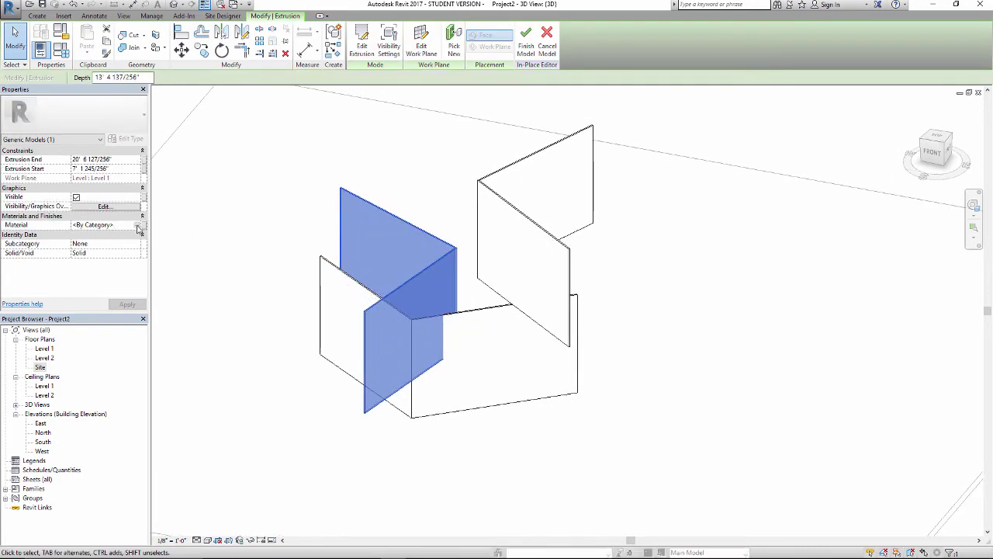
{"action": "left_click", "coordinate": [251, 237]}
{"action": "left_click", "coordinate": [504, 313]}
{"action": "middle_click_drag", "start_coordinate": [279, 277], "coordinate": [251, 283]}
{"action": "left_click", "coordinate": [128, 226]}
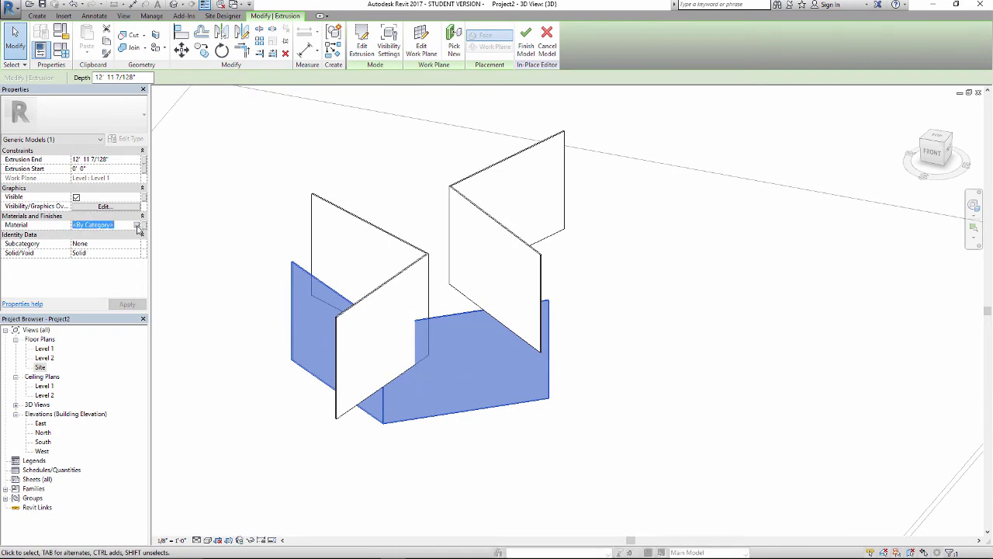
{"action": "left_click", "coordinate": [138, 226]}
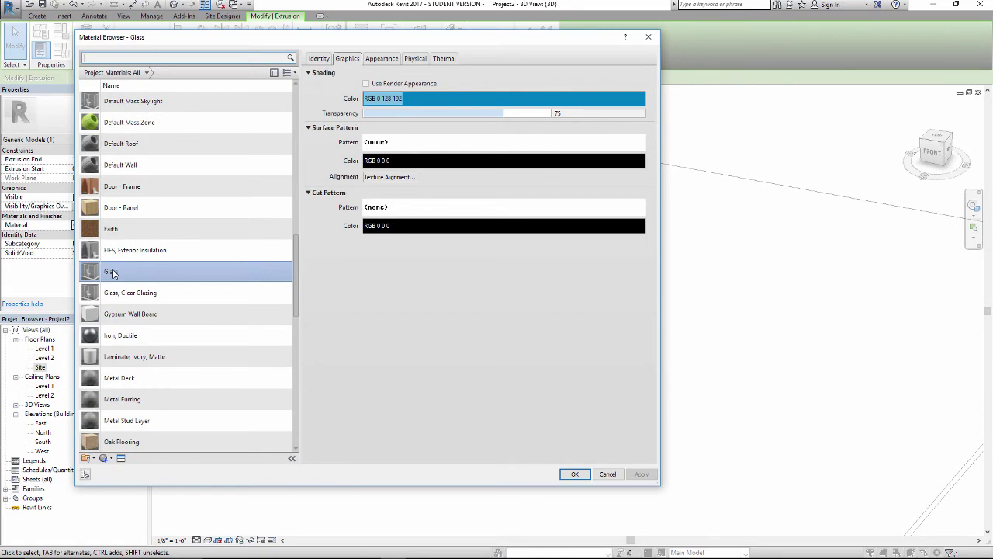
{"action": "left_click", "coordinate": [110, 458]}
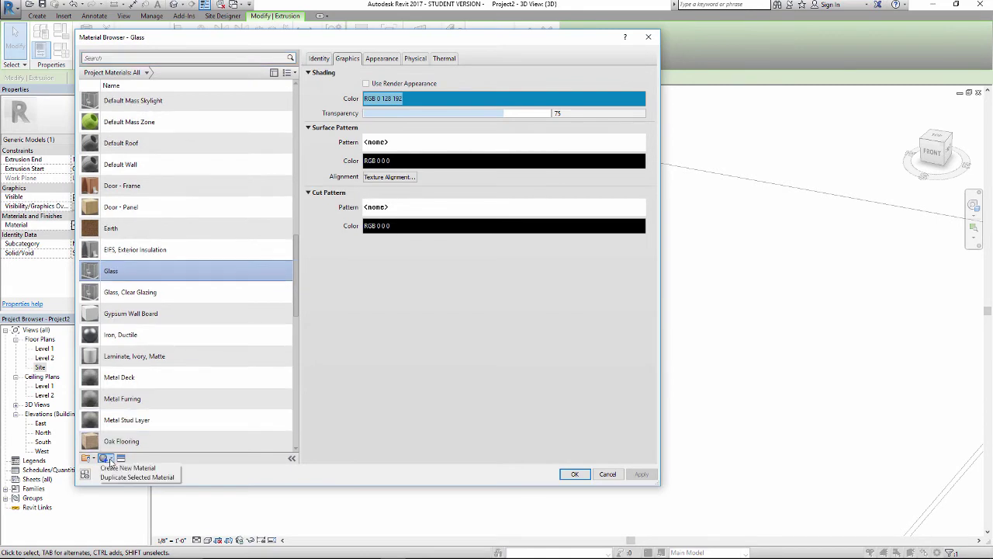
{"action": "left_click", "coordinate": [128, 469]}
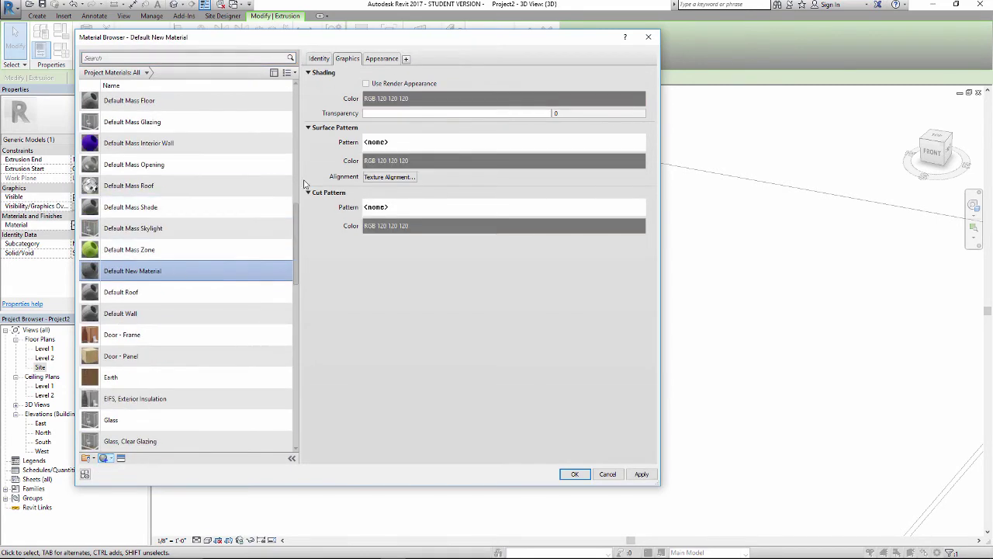
Replace the new material's appearance asset with Frosted from the Glass category of the Appearance Library.
{"action": "left_click", "coordinate": [381, 61]}
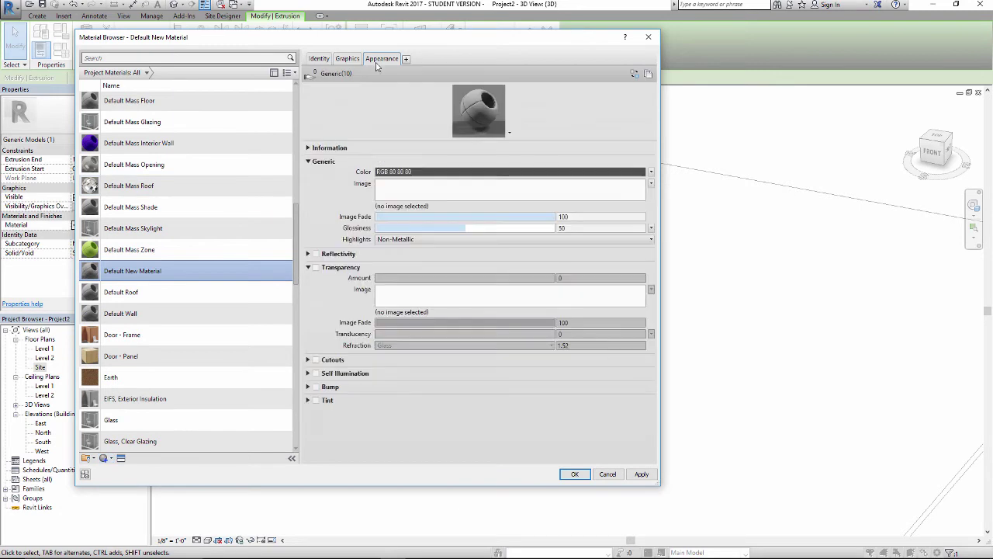
{"action": "left_click", "coordinate": [634, 74]}
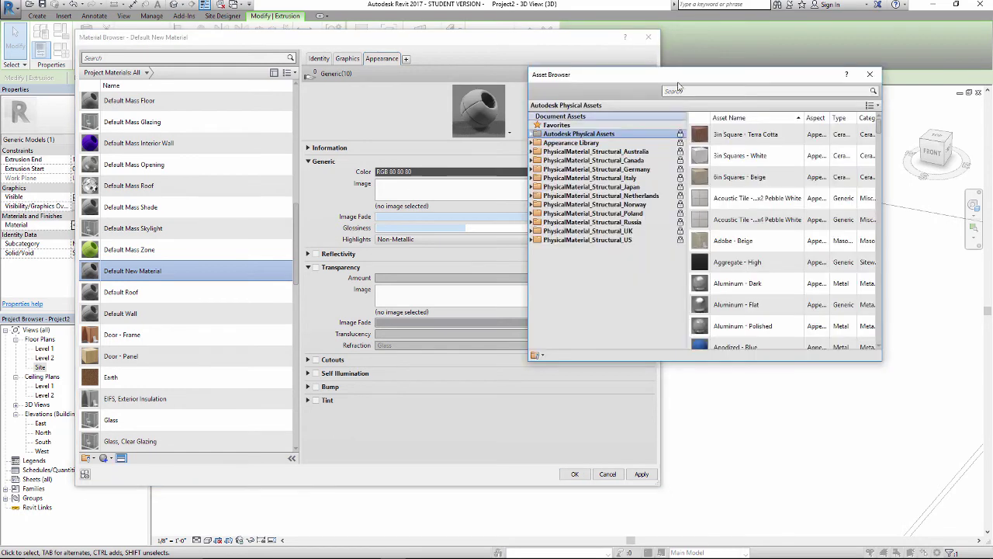
{"action": "left_click_drag", "start_coordinate": [685, 81], "coordinate": [694, 59]}
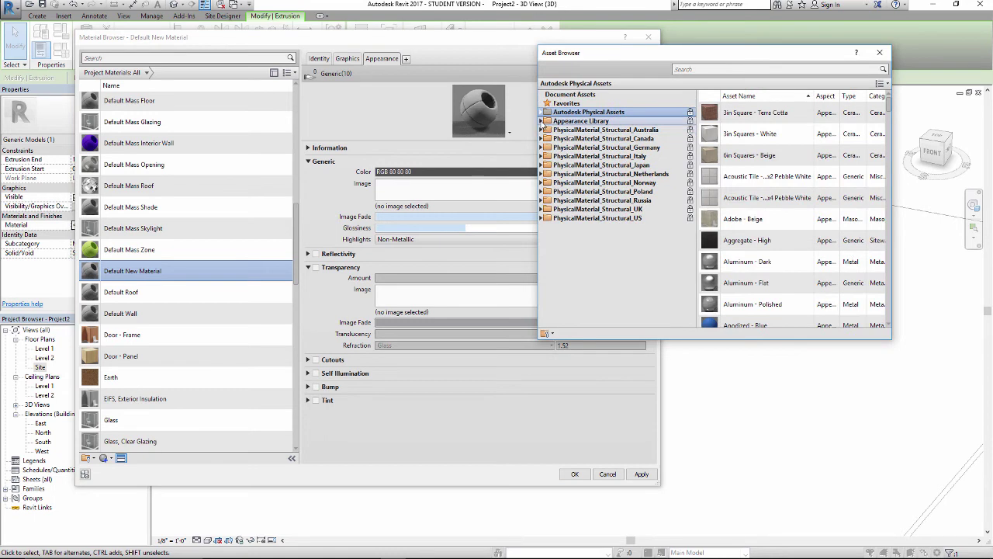
{"action": "left_click", "coordinate": [541, 121]}
{"action": "double_click", "coordinate": [566, 183]}
{"action": "left_click", "coordinate": [571, 191]}
{"action": "left_click", "coordinate": [566, 183]}
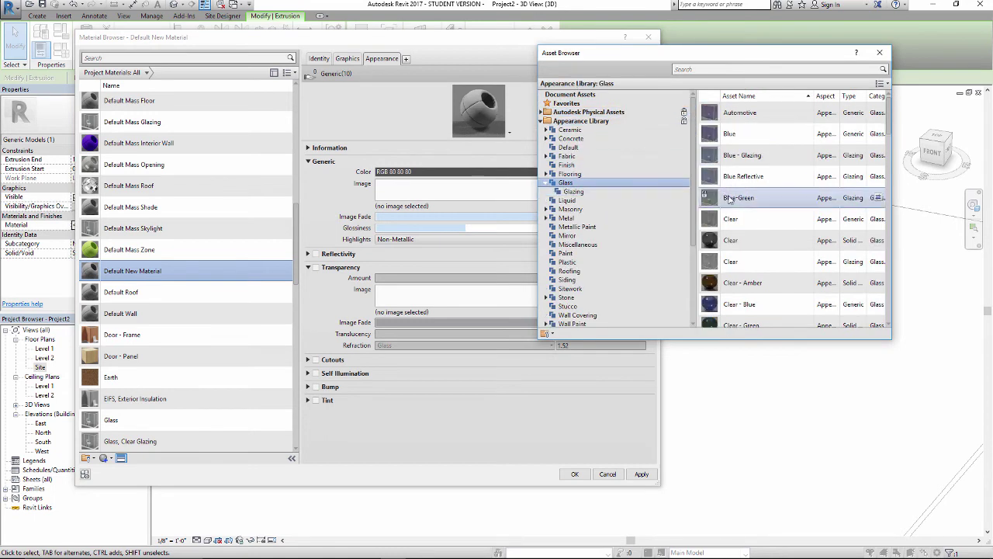
{"action": "left_click_drag", "start_coordinate": [893, 124], "coordinate": [896, 202]}
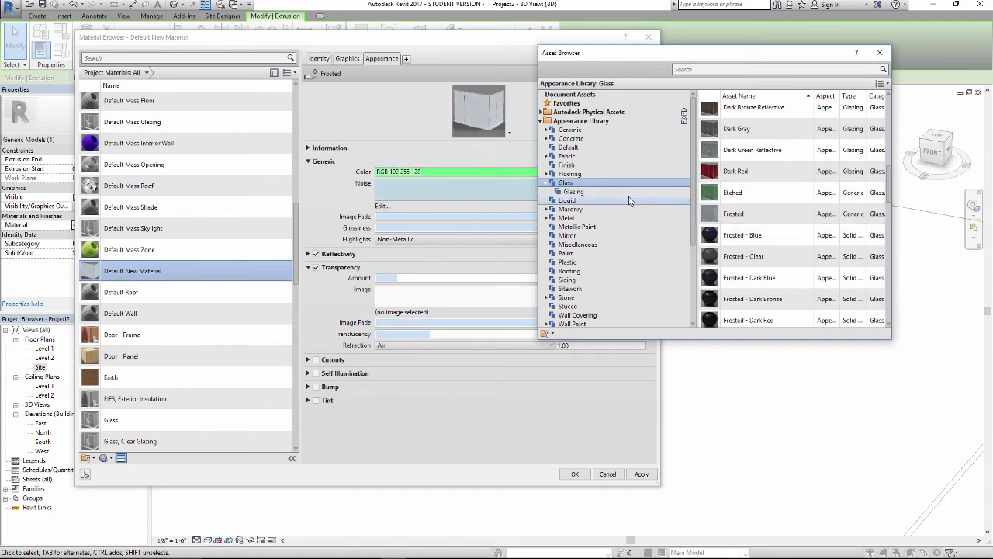
{"action": "mouse_move", "coordinate": [768, 212]}
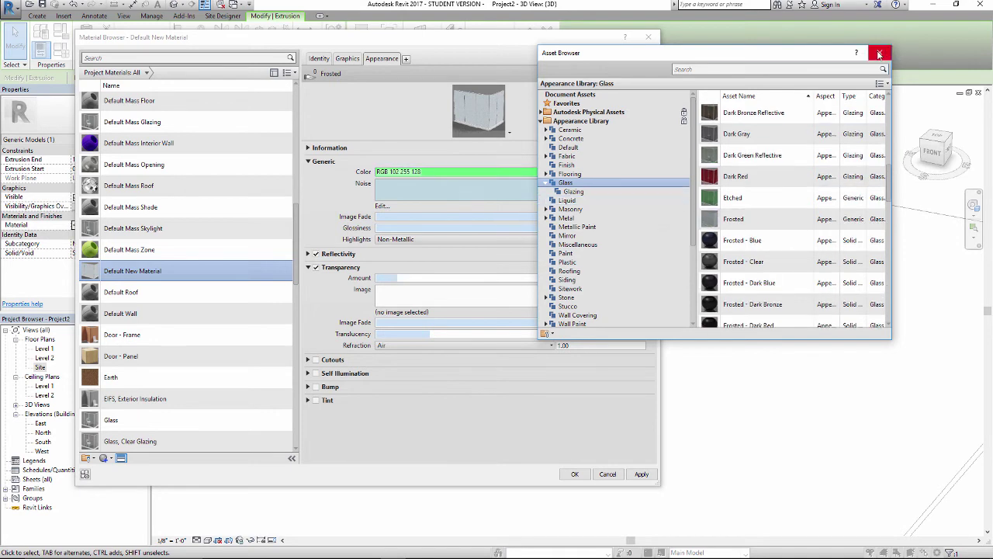
{"action": "left_click", "coordinate": [879, 53]}
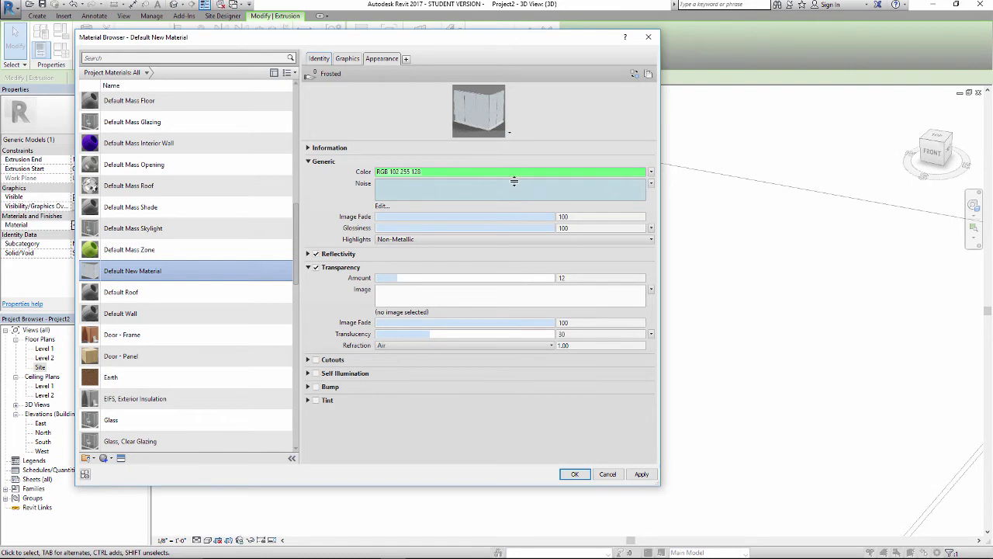
Enlarge the material preview and set the frosted appearance's generic color to white, RGB 255 255 255.
{"action": "left_click_drag", "start_coordinate": [514, 149], "coordinate": [466, 246]}
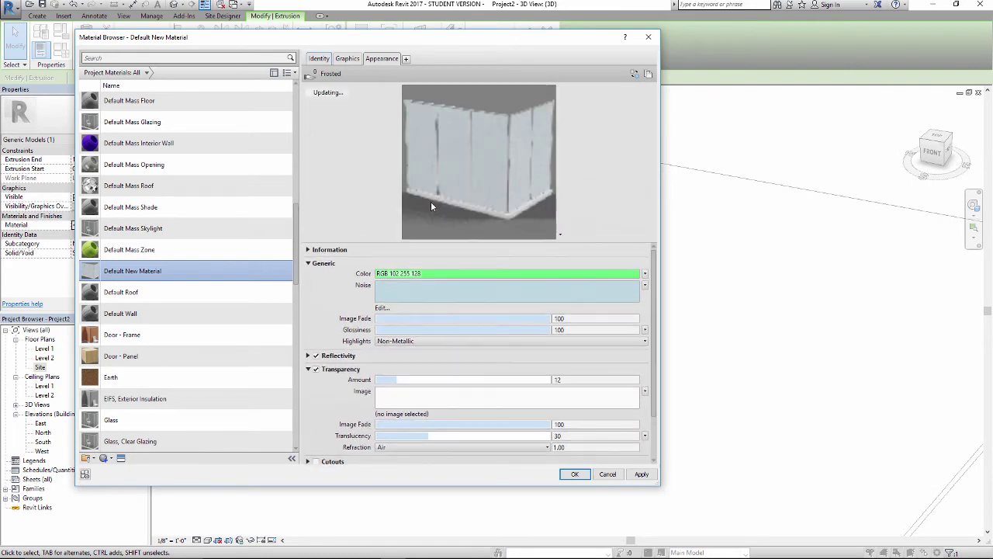
{"action": "left_click", "coordinate": [436, 276]}
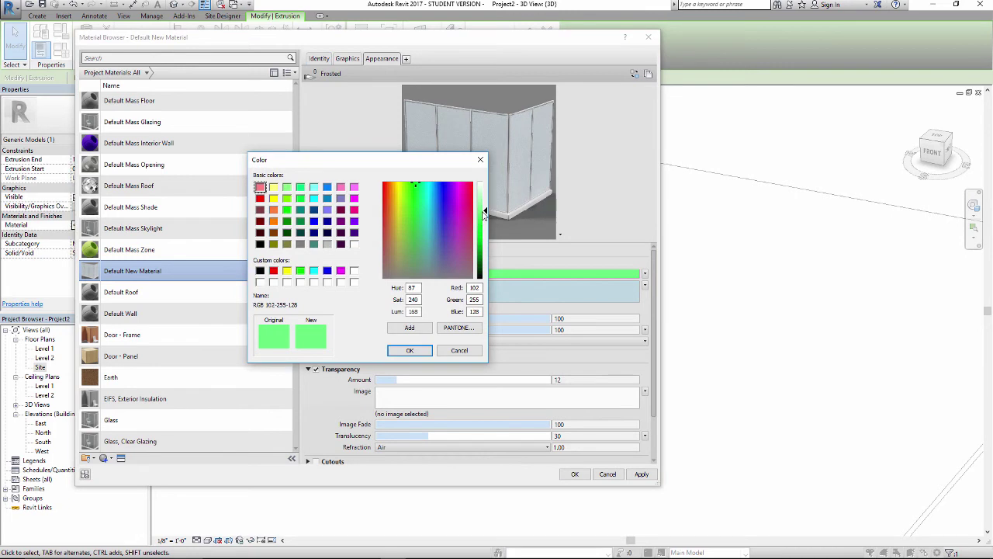
{"action": "left_click_drag", "start_coordinate": [484, 211], "coordinate": [488, 184]}
{"action": "left_click", "coordinate": [429, 350]}
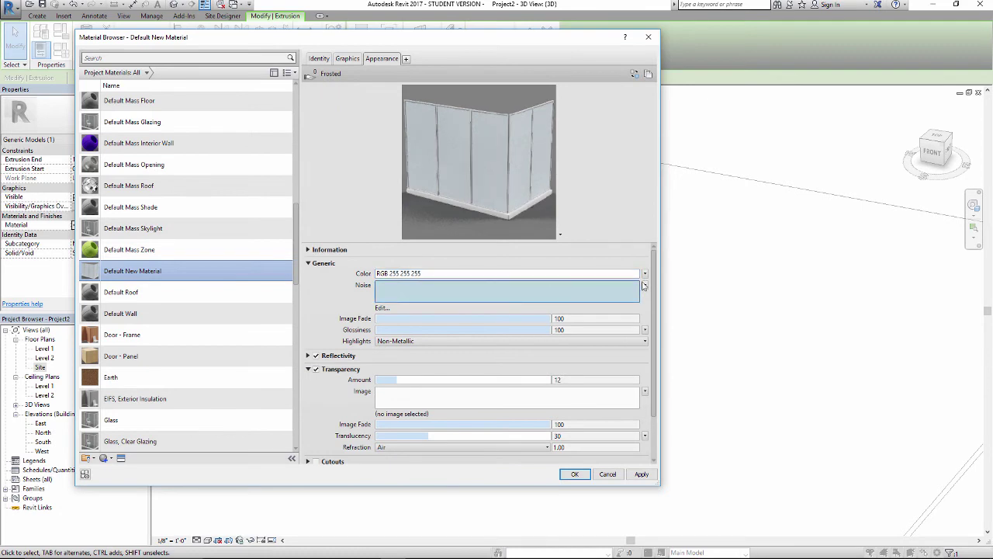
Replace the appearance's noise texture with a procedural Wood texture and enlarge the material preview further.
{"action": "left_click", "coordinate": [645, 274]}
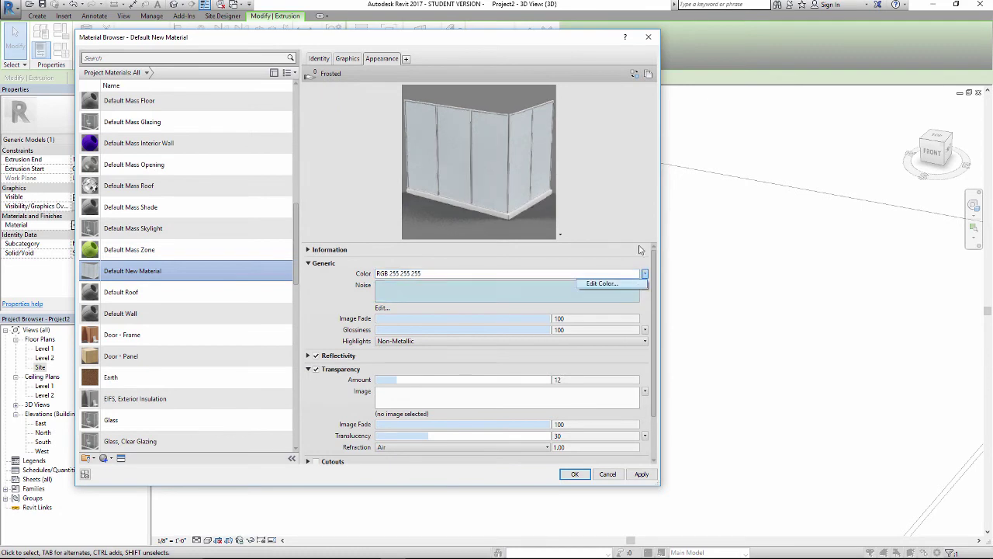
{"action": "left_click", "coordinate": [645, 285]}
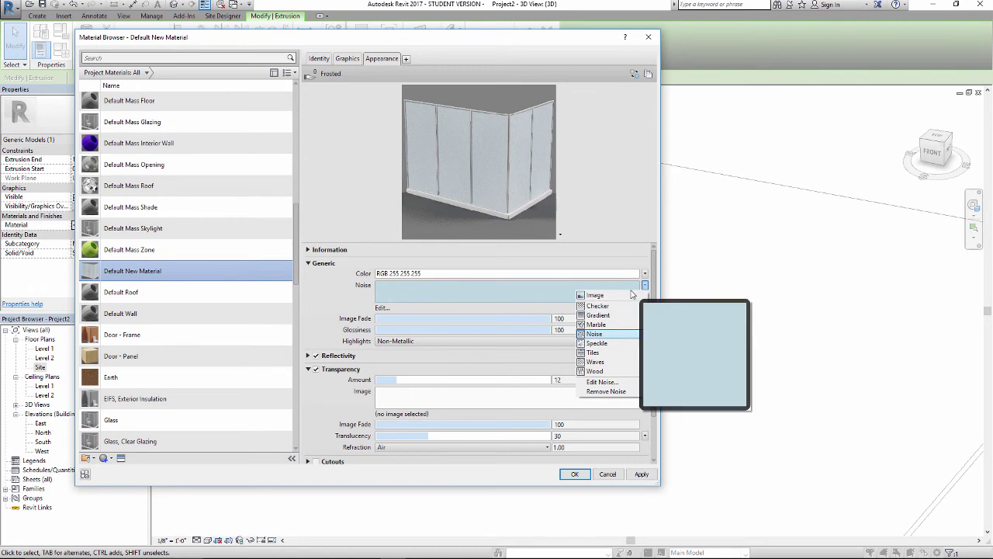
{"action": "left_click", "coordinate": [595, 371]}
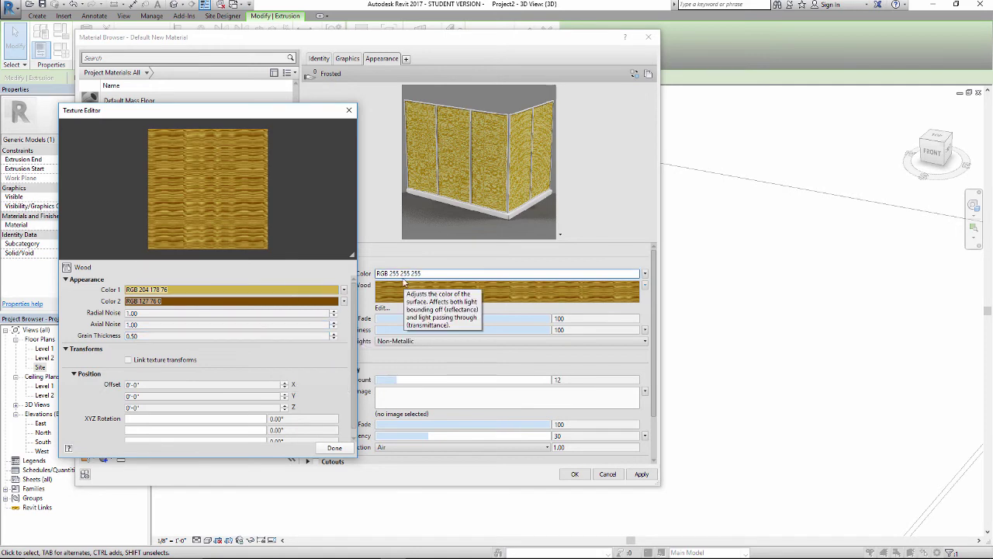
{"action": "left_click_drag", "start_coordinate": [490, 245], "coordinate": [486, 307]}
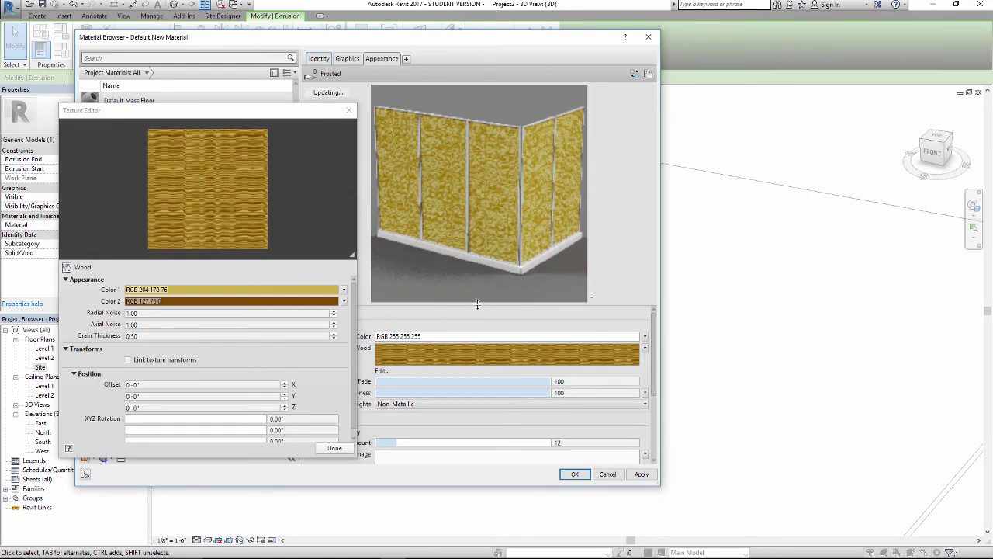
Lighten the wood texture's colors, setting Color 1 to RGB 240 233 202 and Color 2 to RGB 255 204 128.
{"action": "left_click", "coordinate": [252, 292]}
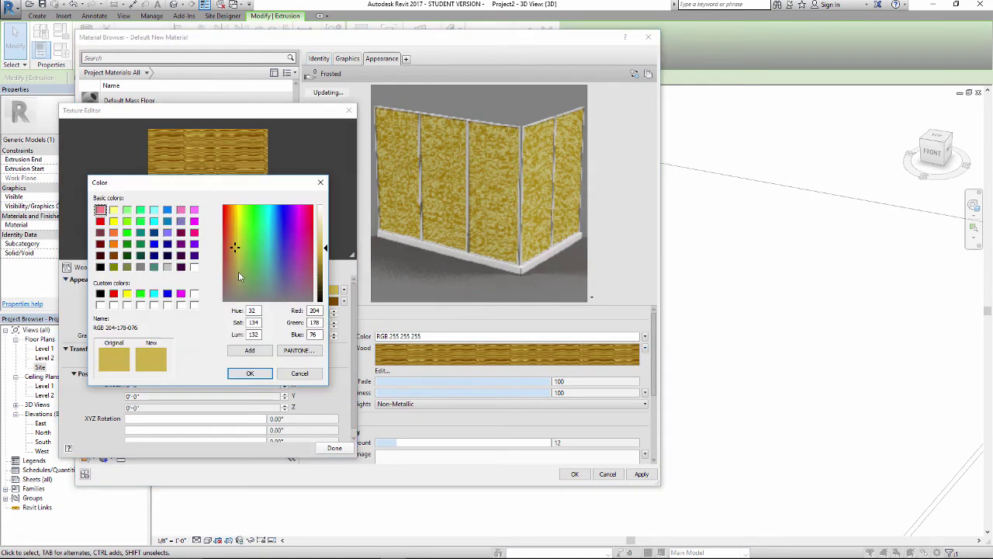
{"action": "left_click_drag", "start_coordinate": [325, 247], "coordinate": [325, 217]}
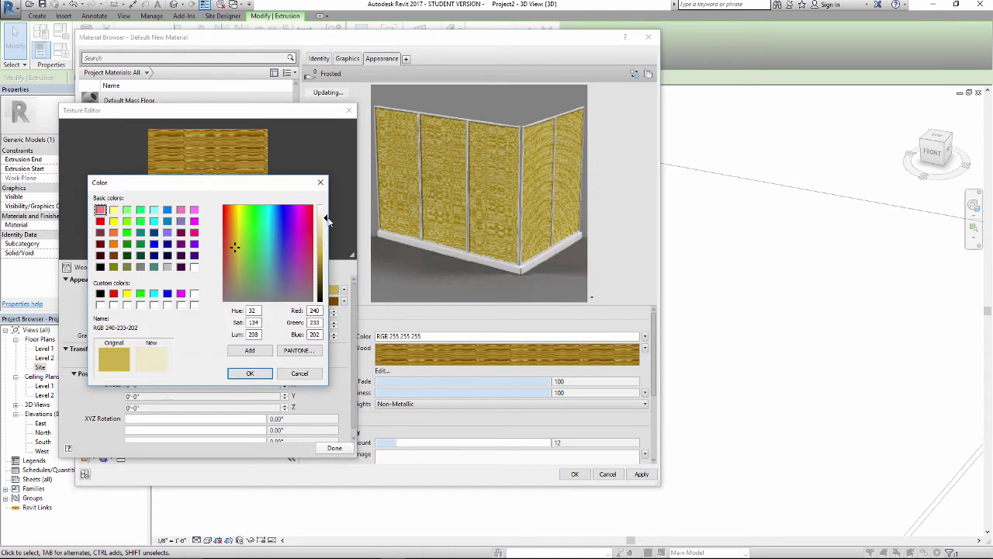
{"action": "left_click", "coordinate": [250, 373]}
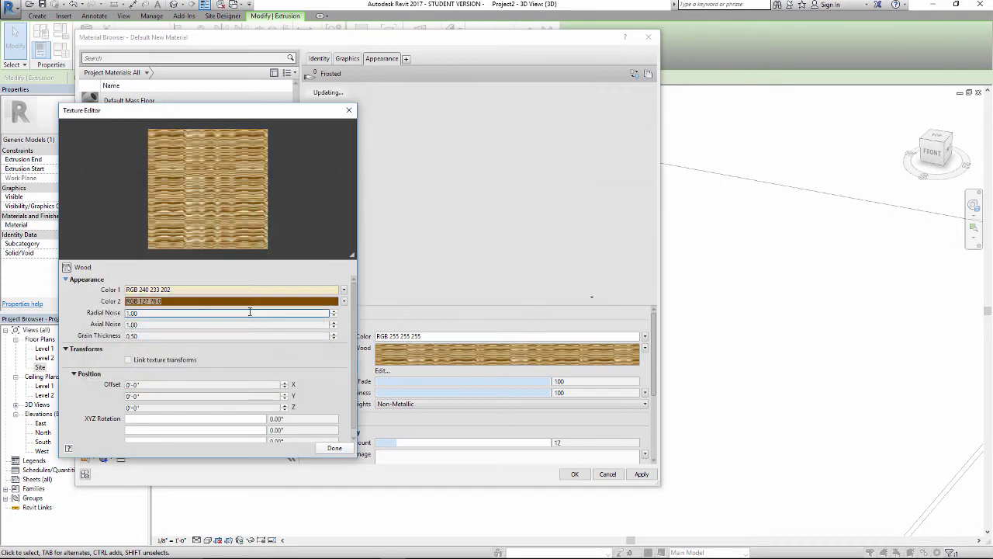
{"action": "left_click", "coordinate": [259, 307]}
{"action": "left_click_drag", "start_coordinate": [325, 248], "coordinate": [325, 229]}
{"action": "left_click", "coordinate": [249, 373]}
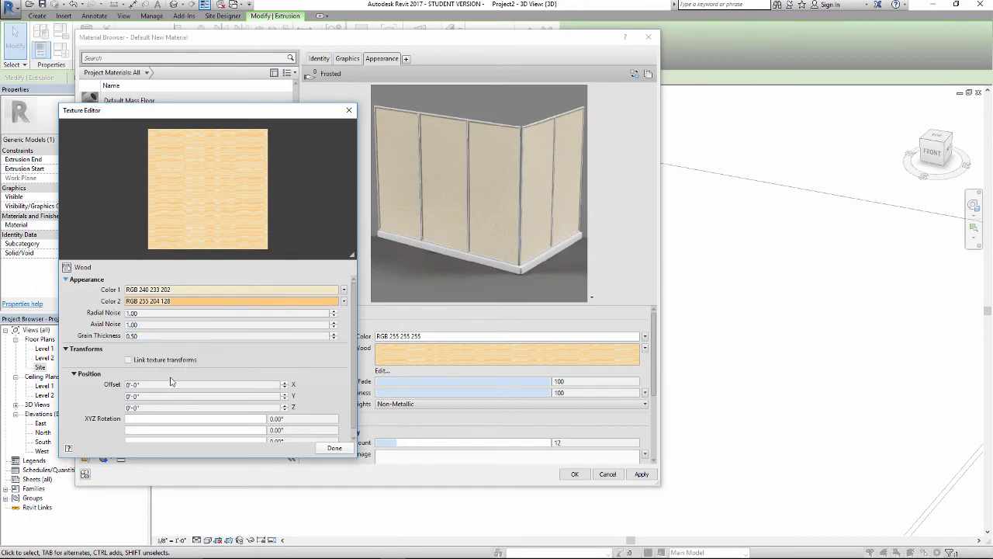
Set the wood texture's radial noise and axial noise to 0.50 each.
{"action": "scroll", "coordinate": [355, 312], "scroll_direction": "down", "scroll_amount": 1}
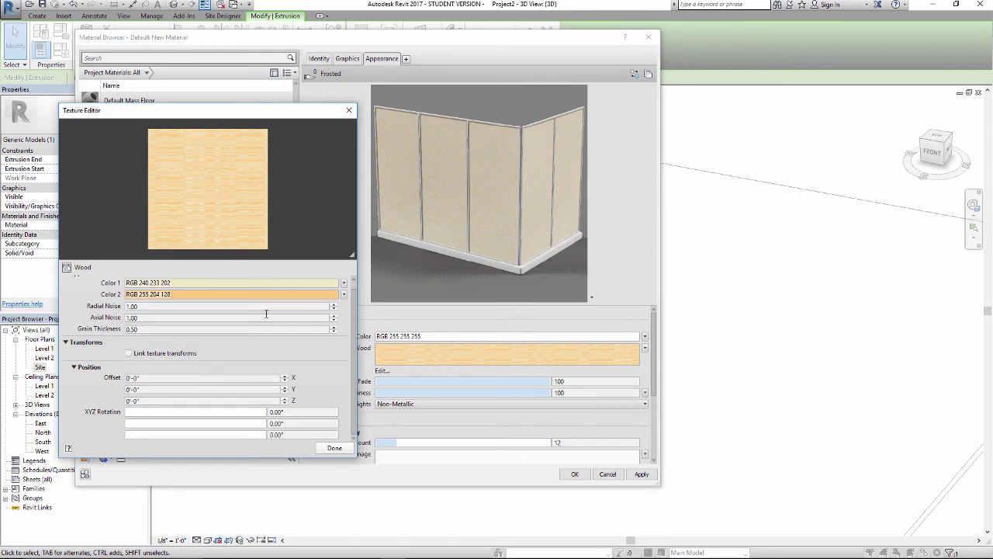
{"action": "left_click", "coordinate": [171, 308]}
{"action": "type", "text": "0.5"}
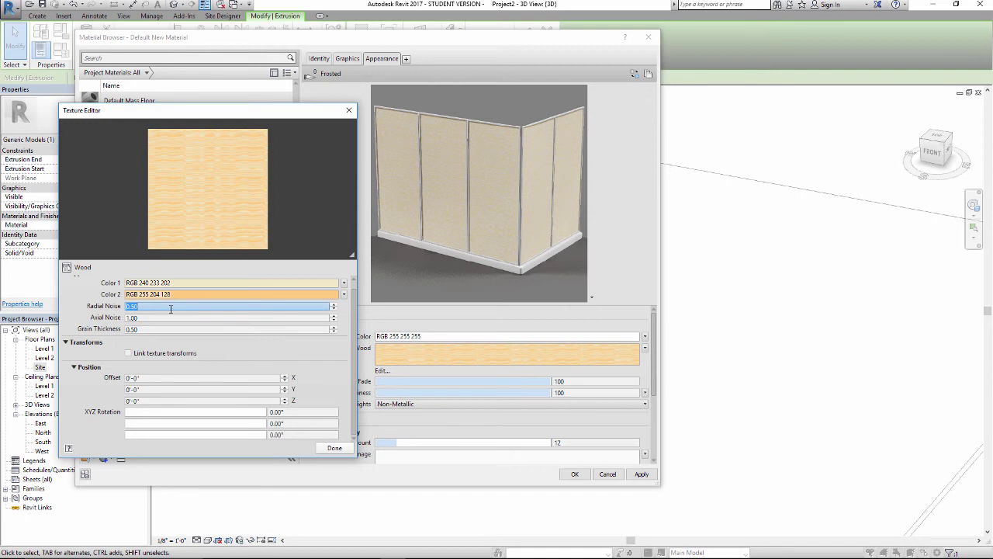
{"action": "key", "text": "Return"}
{"action": "left_click", "coordinate": [148, 318]}
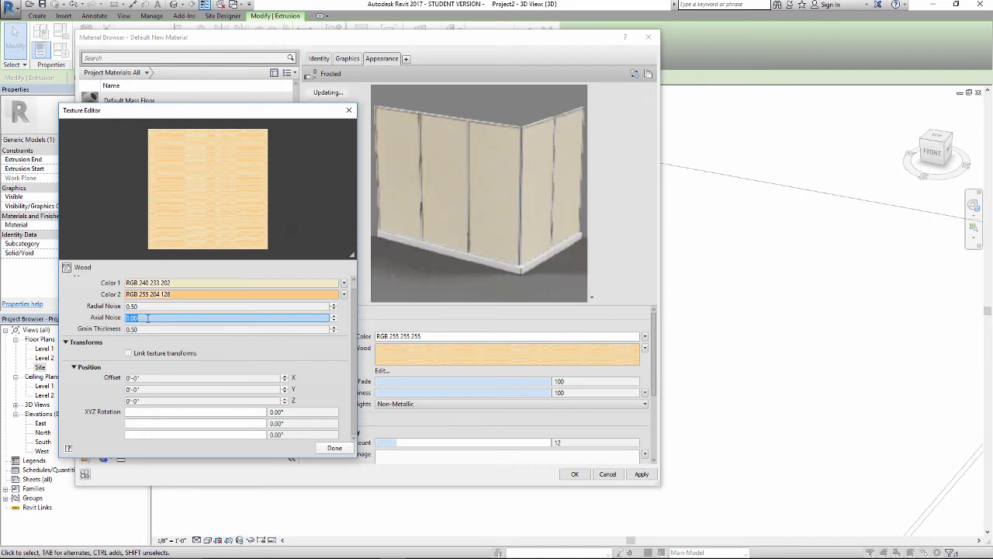
{"action": "key", "text": "Return"}
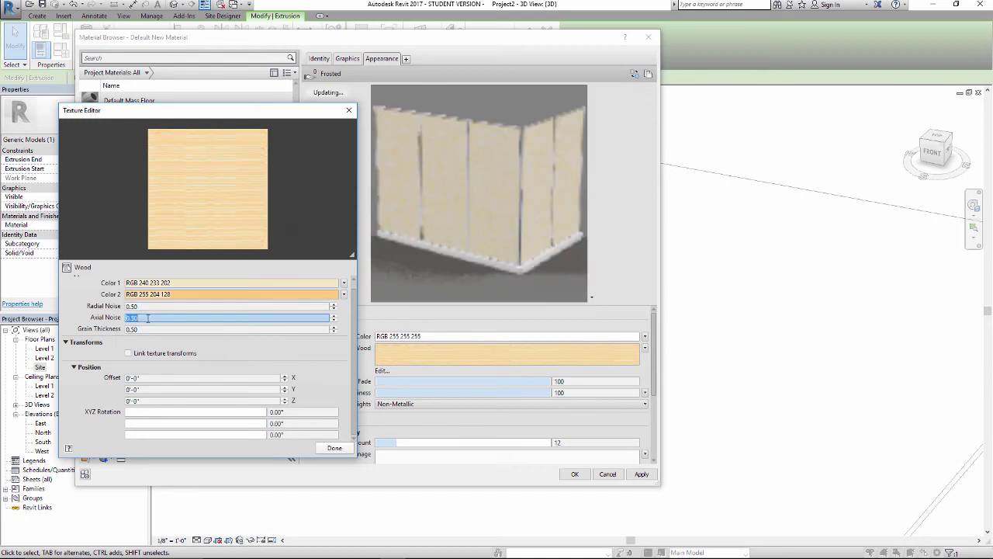
Set the wood texture's radial noise and axial noise to 5.00 each and finish editing the texture.
{"action": "left_click", "coordinate": [148, 307]}
{"action": "type", "text": "0"}
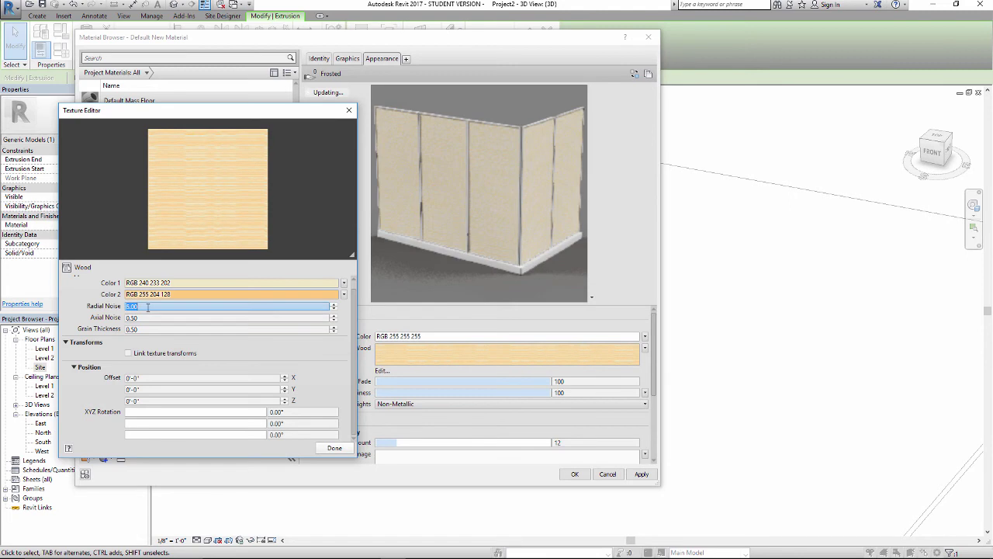
{"action": "key", "text": "Return"}
{"action": "left_click", "coordinate": [154, 318]}
{"action": "type", "text": "0"}
{"action": "key", "text": "Return"}
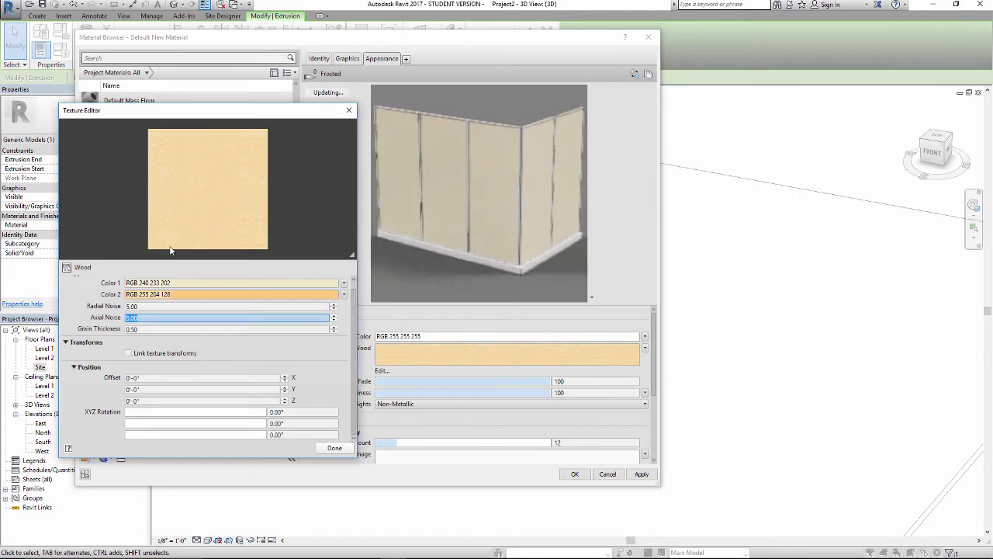
{"action": "left_click", "coordinate": [161, 329]}
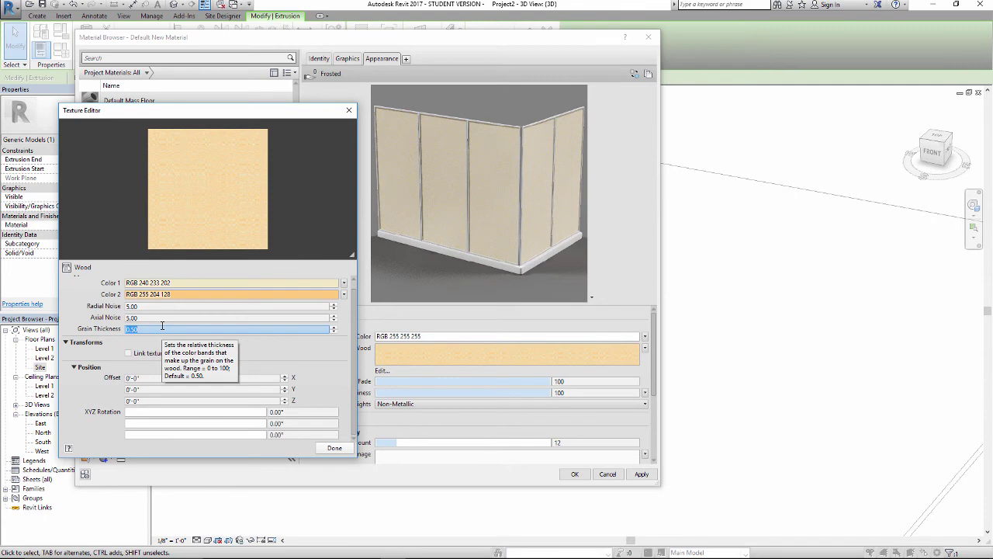
{"action": "left_click", "coordinate": [350, 110]}
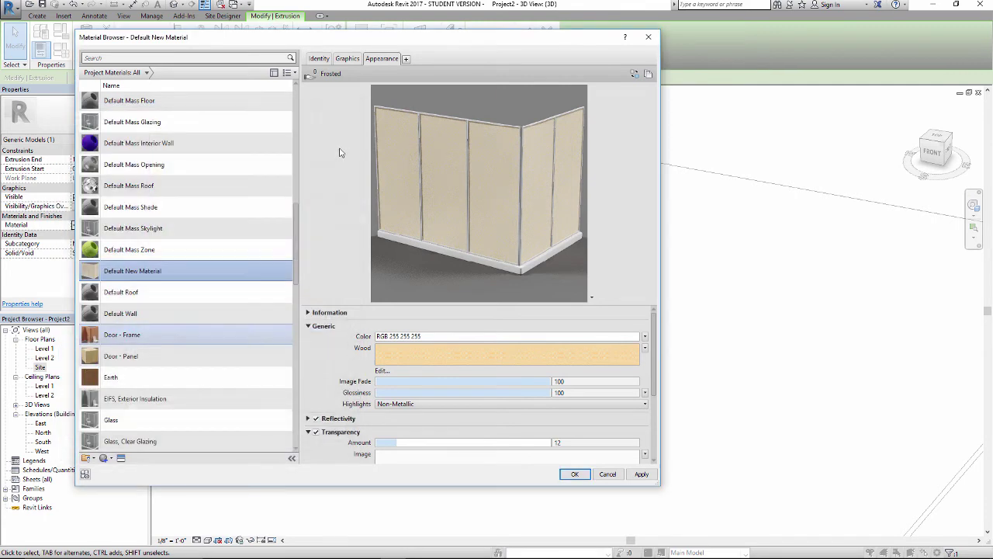
Create a second new material with the default appearance and assign it to the lowest V extrusion.
{"action": "left_click", "coordinate": [109, 458]}
{"action": "left_click", "coordinate": [121, 468]}
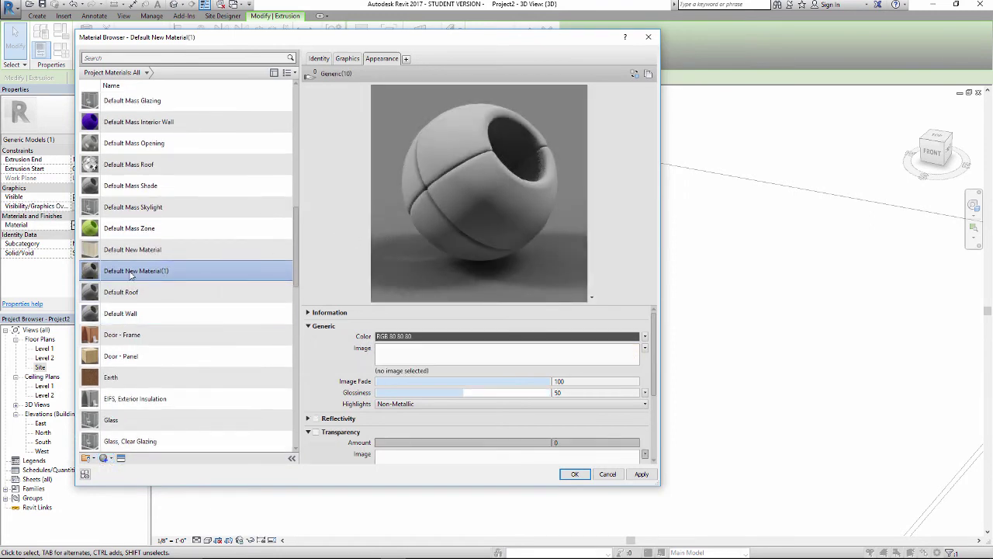
{"action": "key", "text": "Return"}
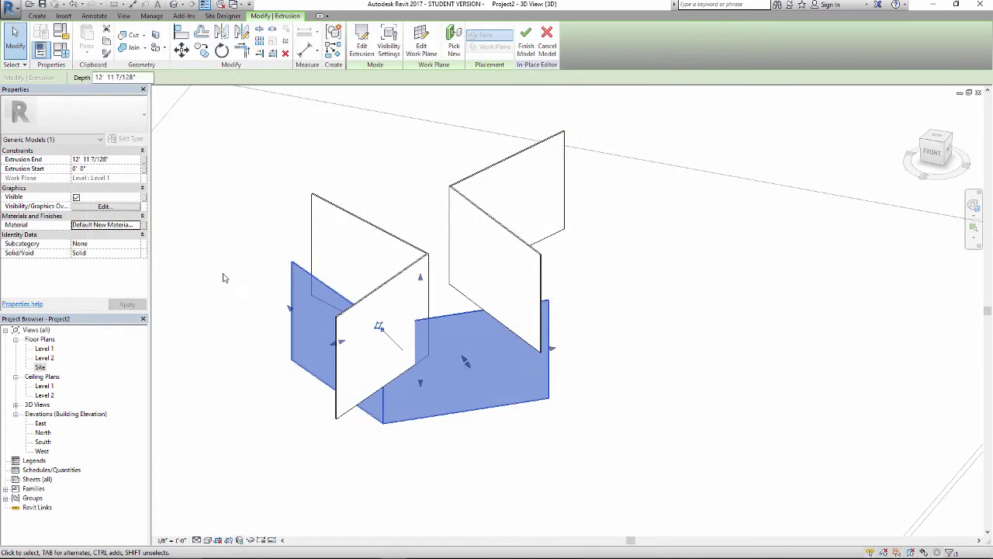
Rename the lowest V extrusion's new material as Transparent Wood Panel.
{"action": "left_click", "coordinate": [235, 222]}
{"action": "left_click", "coordinate": [296, 277]}
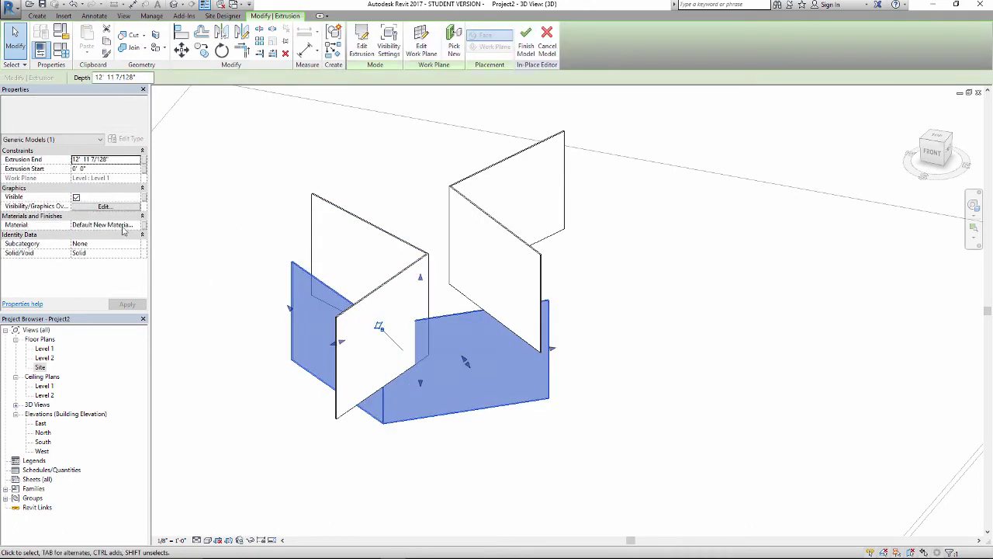
{"action": "left_click", "coordinate": [138, 225]}
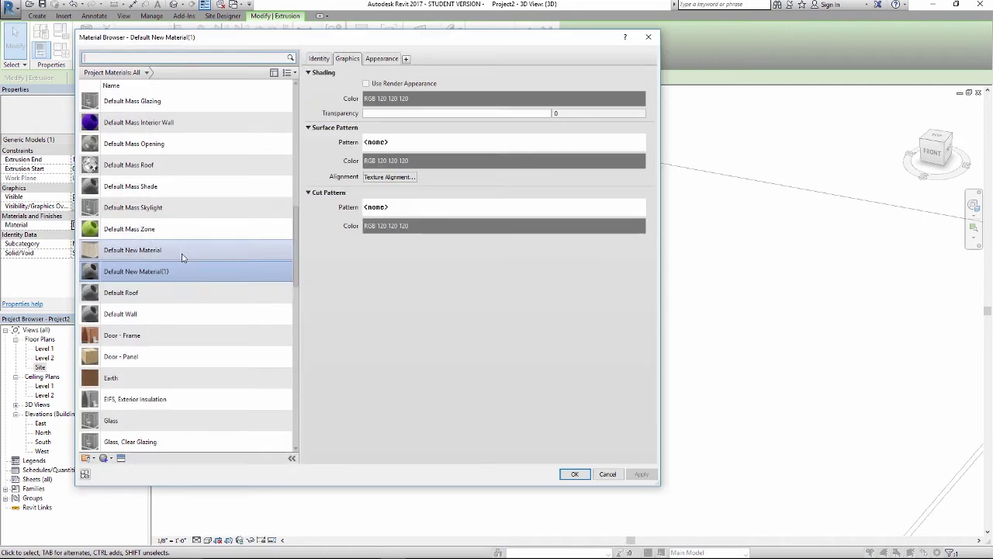
{"action": "right_click", "coordinate": [140, 270]}
{"action": "left_click", "coordinate": [163, 299]}
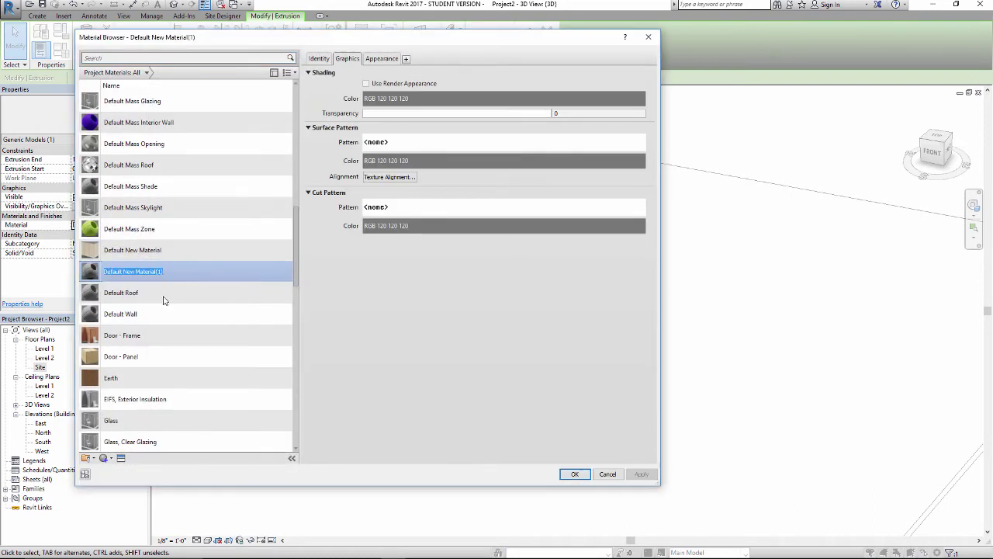
{"action": "type", "text": "Transparent Wood Panel"}
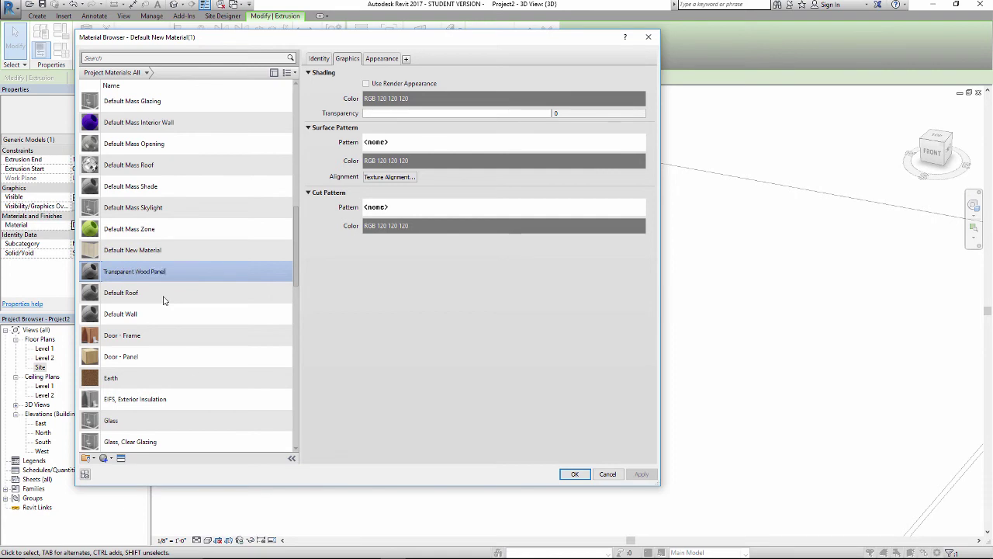
{"action": "key", "text": "Return"}
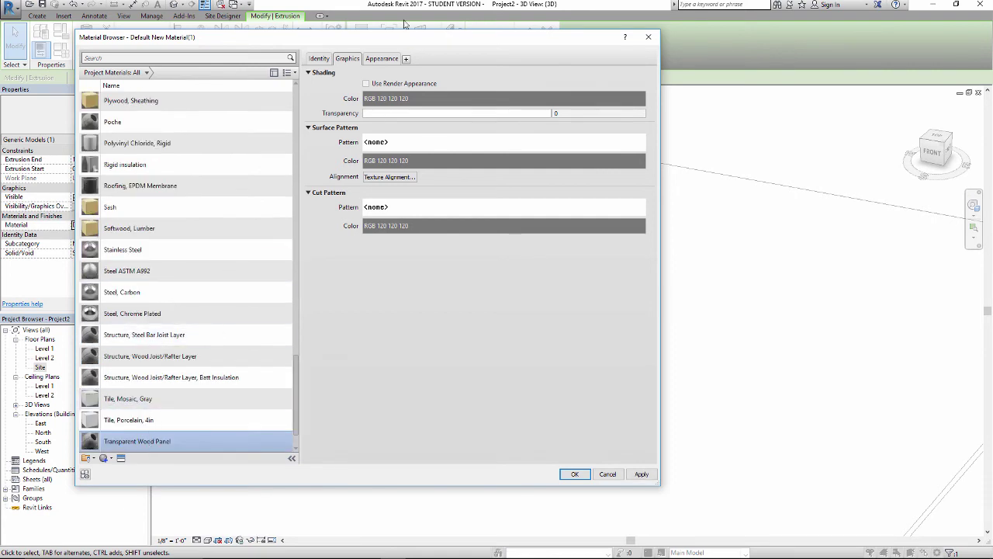
Enable transparency in the material's appearance and show an enlarged preview using the Glass Curtain Wall scene.
{"action": "left_click", "coordinate": [381, 58]}
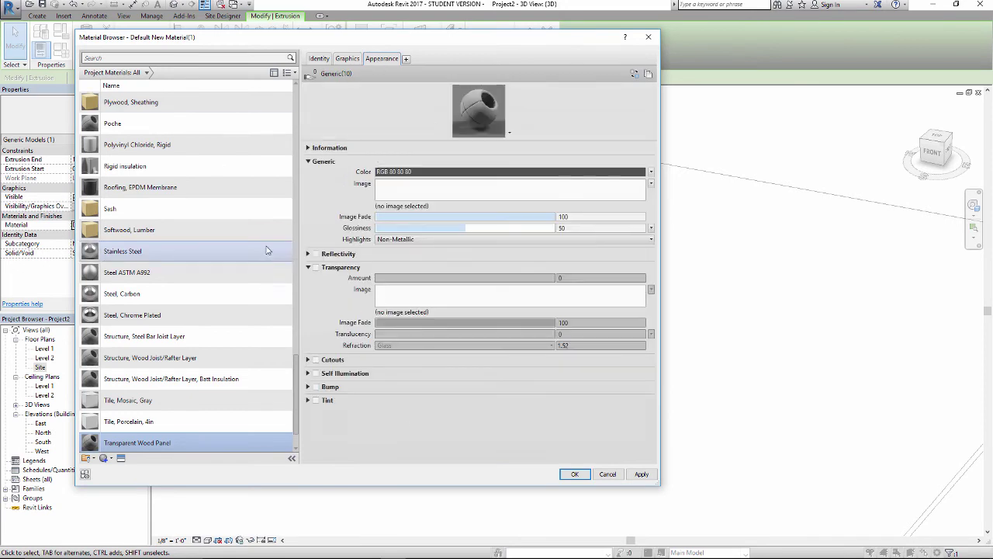
{"action": "left_click", "coordinate": [316, 267]}
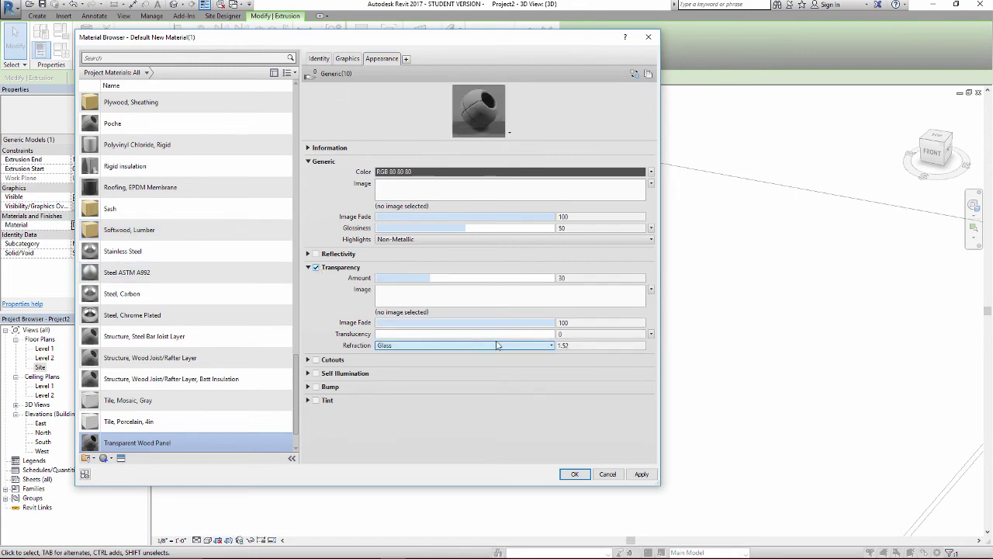
{"action": "left_click_drag", "start_coordinate": [542, 141], "coordinate": [552, 297]}
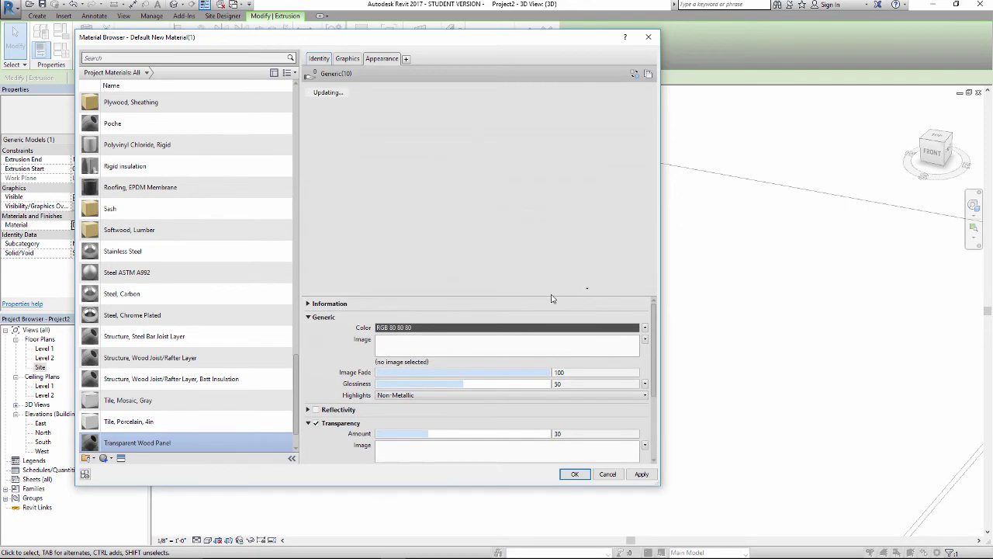
{"action": "left_click", "coordinate": [587, 289]}
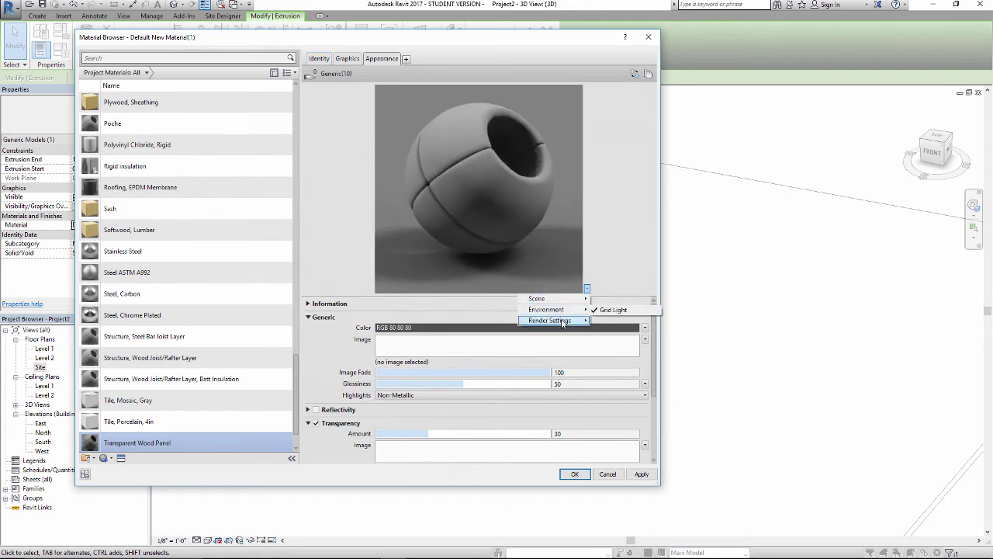
{"action": "mouse_move", "coordinate": [547, 299]}
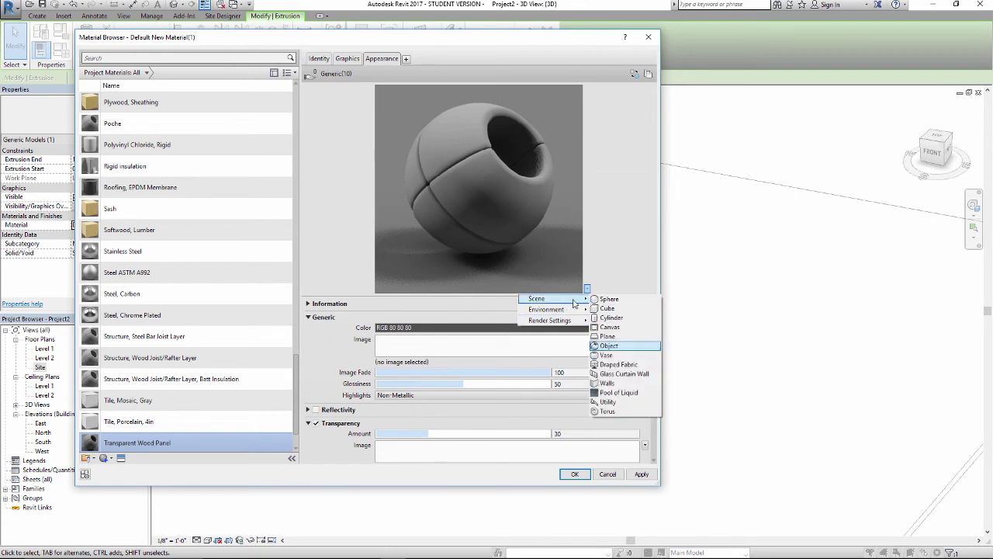
{"action": "left_click", "coordinate": [625, 374]}
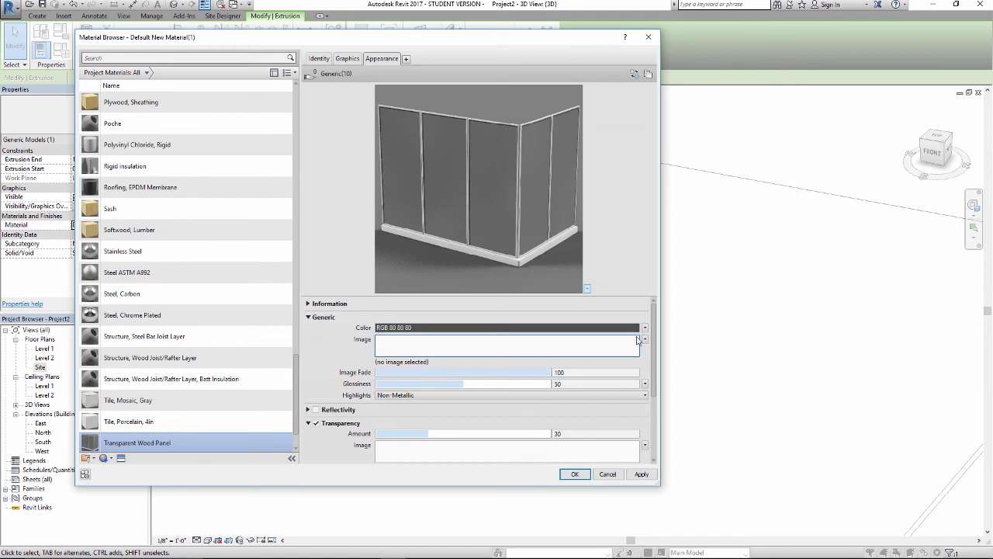
Load the wood-transparent panel JPG from the desktop as the material's generic appearance image.
{"action": "left_click", "coordinate": [645, 332]}
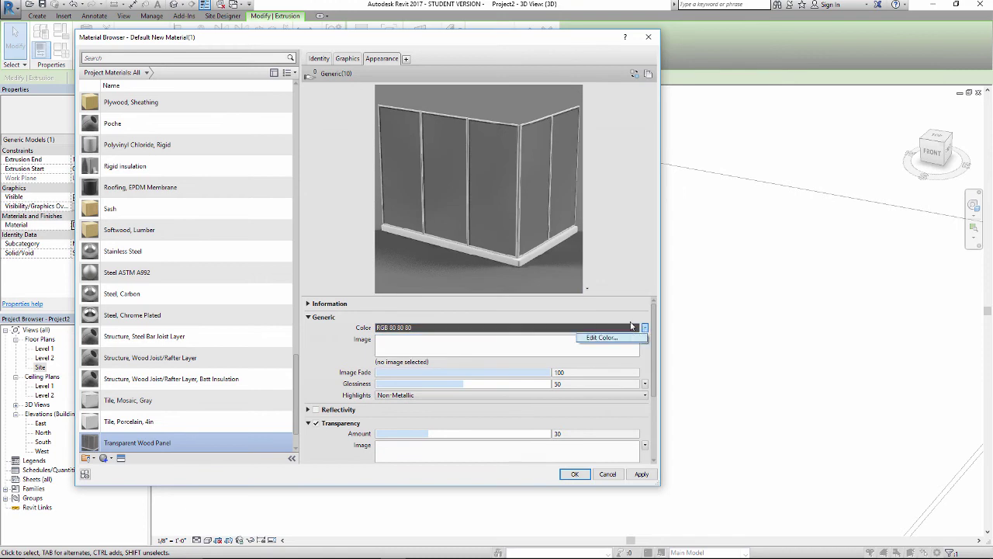
{"action": "left_click", "coordinate": [642, 315]}
{"action": "left_click", "coordinate": [645, 339]}
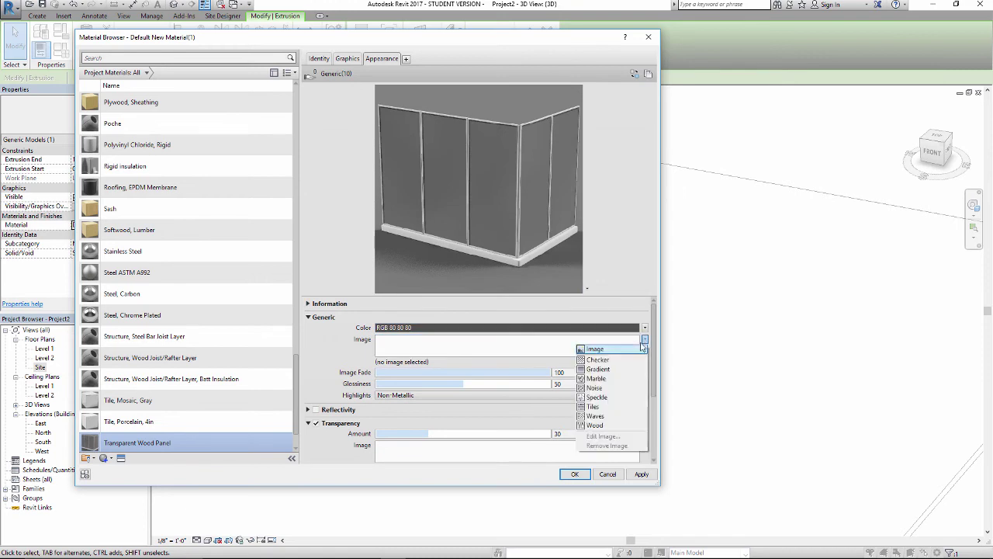
{"action": "left_click", "coordinate": [613, 289]}
{"action": "left_click", "coordinate": [592, 346]}
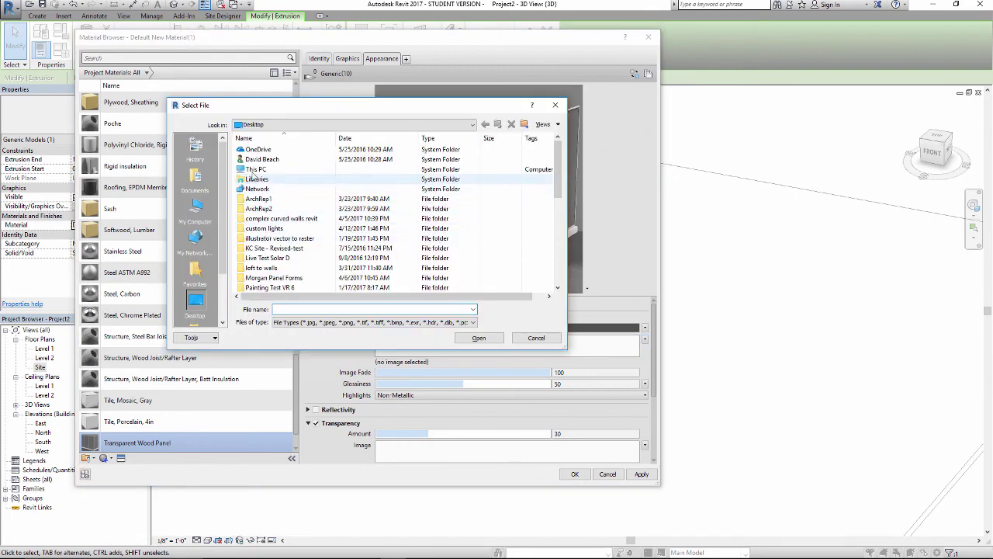
{"action": "left_click_drag", "start_coordinate": [558, 163], "coordinate": [559, 247]}
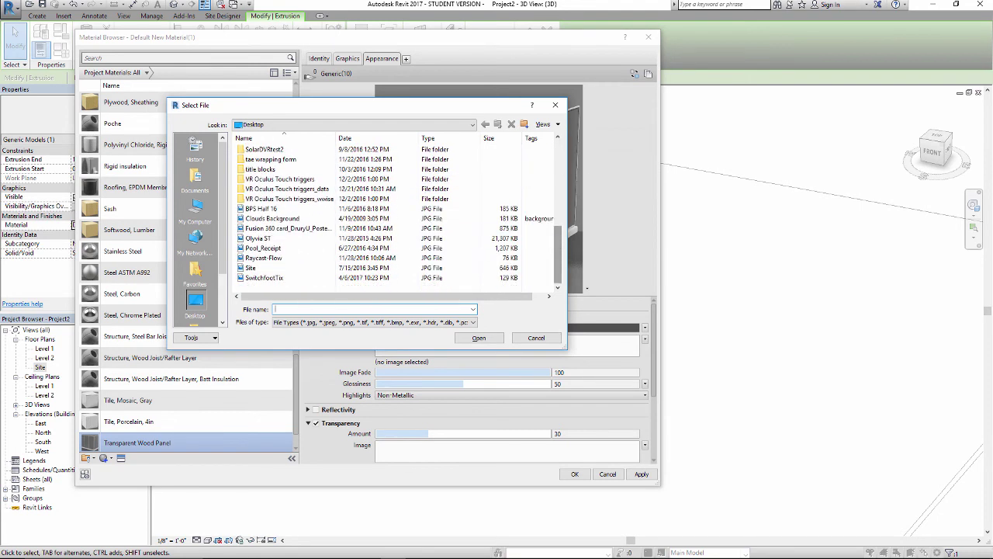
{"action": "left_click", "coordinate": [363, 551]}
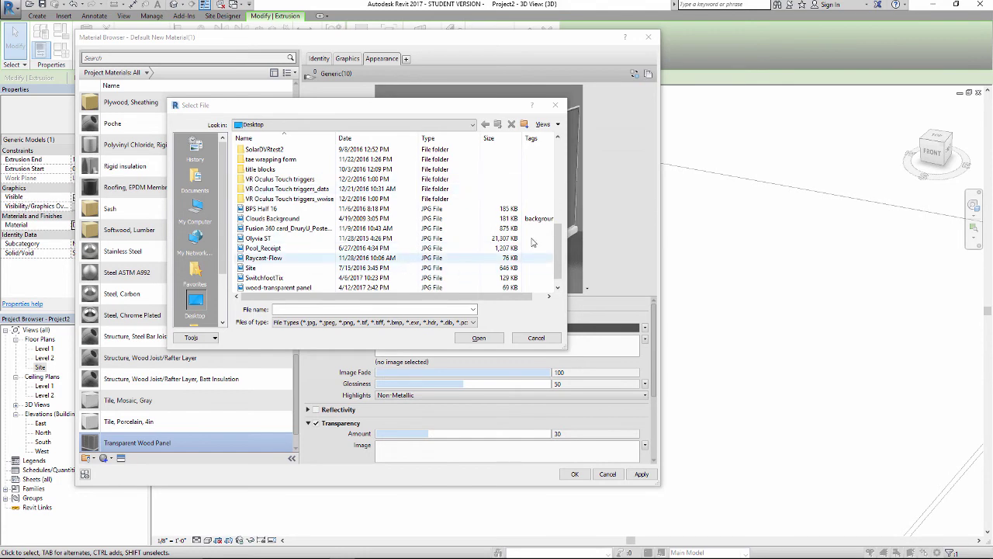
{"action": "scroll", "coordinate": [558, 233], "scroll_direction": "down", "scroll_amount": 1}
{"action": "left_click", "coordinate": [280, 278]}
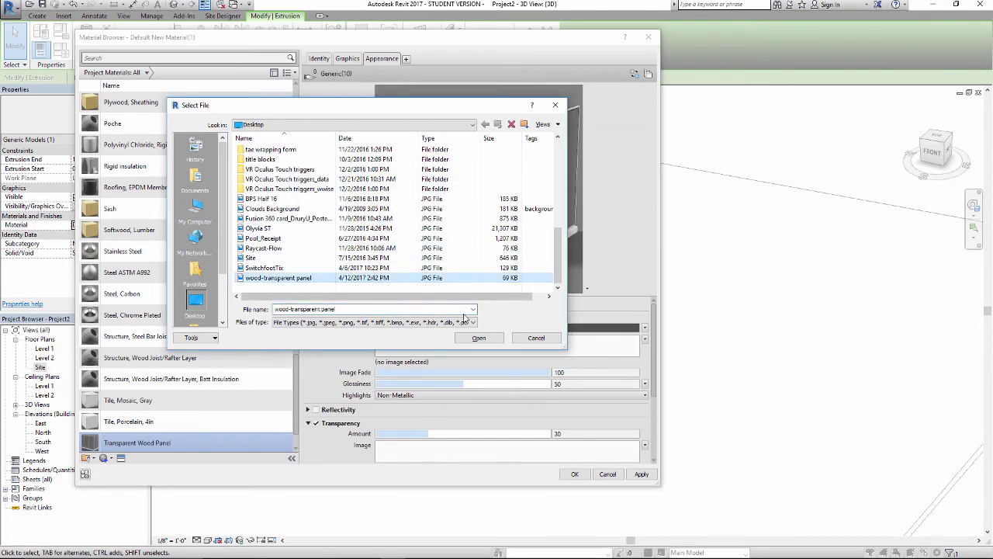
{"action": "left_click", "coordinate": [479, 339]}
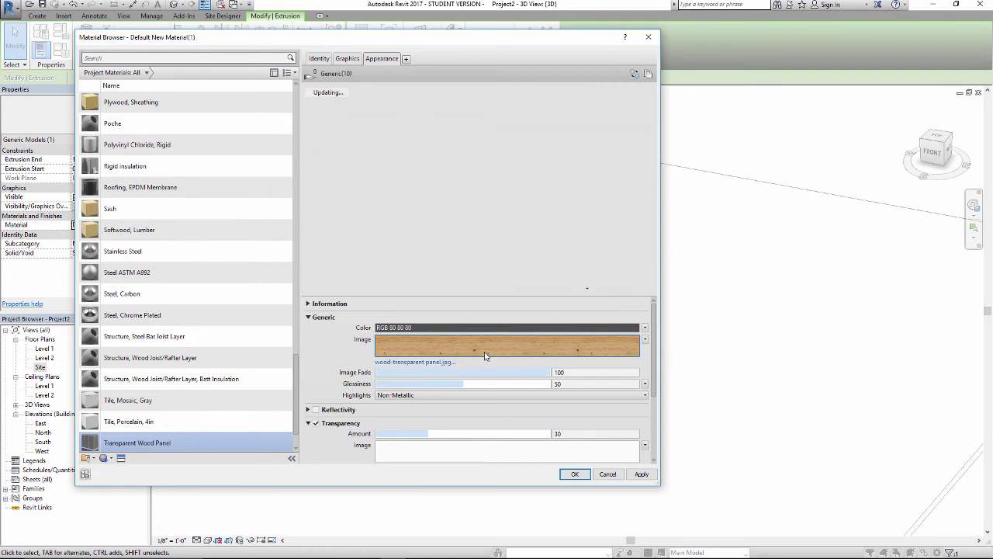
Set the wood image's sample size to 4'-0" in width and height and finish editing the texture.
{"action": "left_click", "coordinate": [644, 339]}
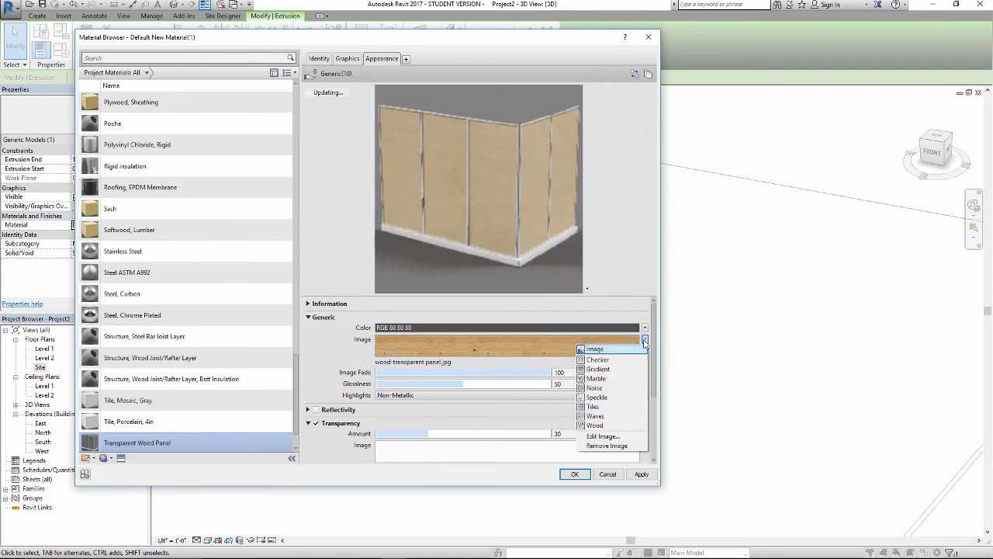
{"action": "left_click", "coordinate": [613, 437]}
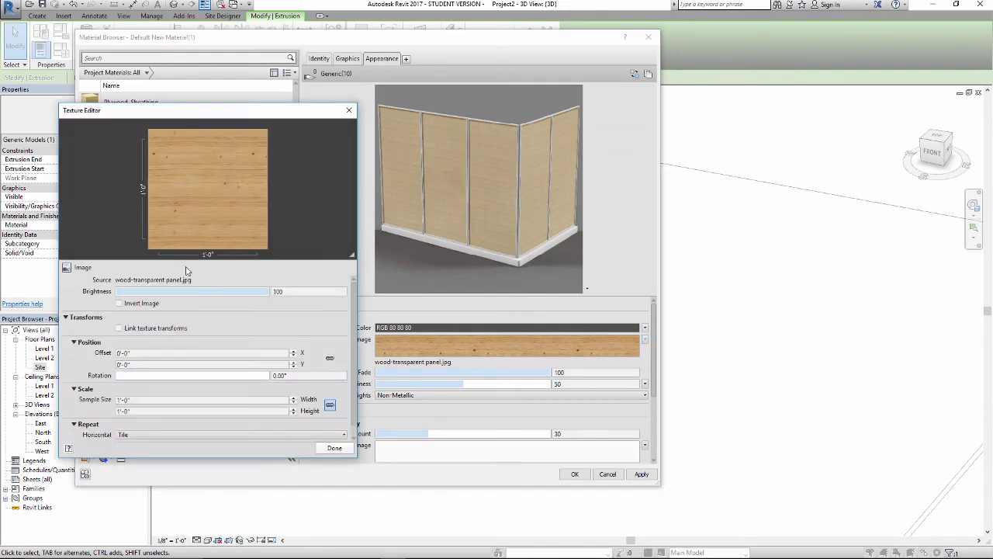
{"action": "left_click", "coordinate": [148, 400]}
{"action": "type", "text": "4"}
{"action": "key", "text": "Return"}
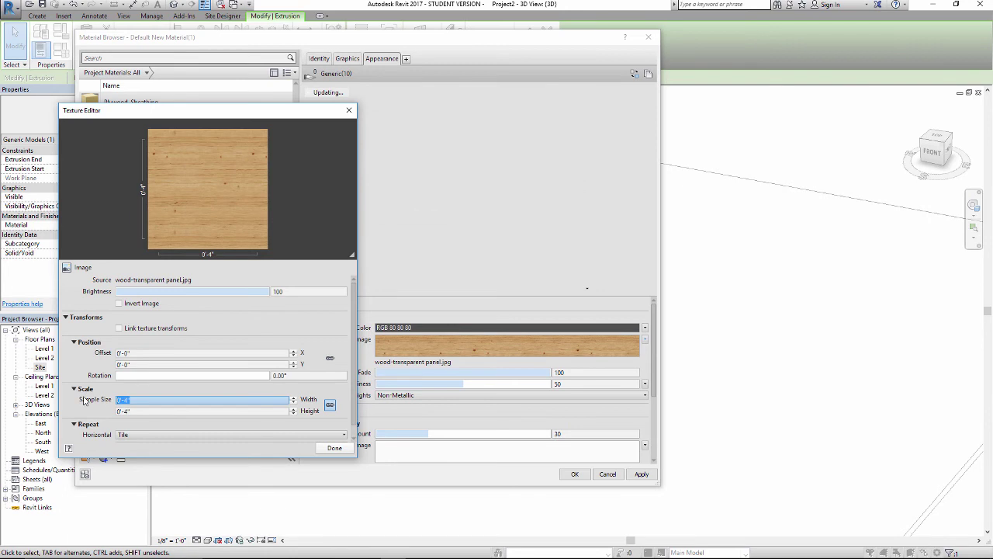
{"action": "type", "text": "4'"}
{"action": "key", "text": "Return"}
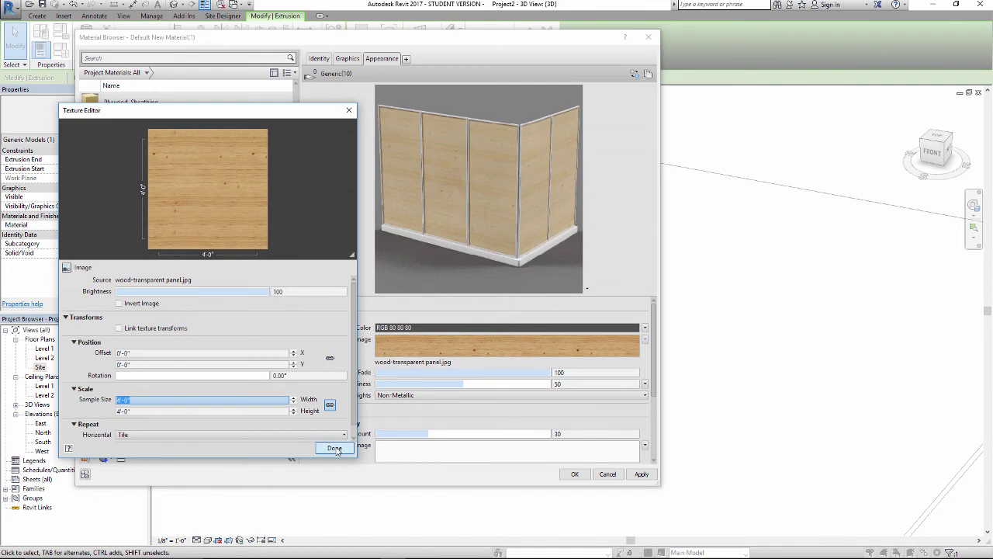
{"action": "left_click", "coordinate": [334, 449]}
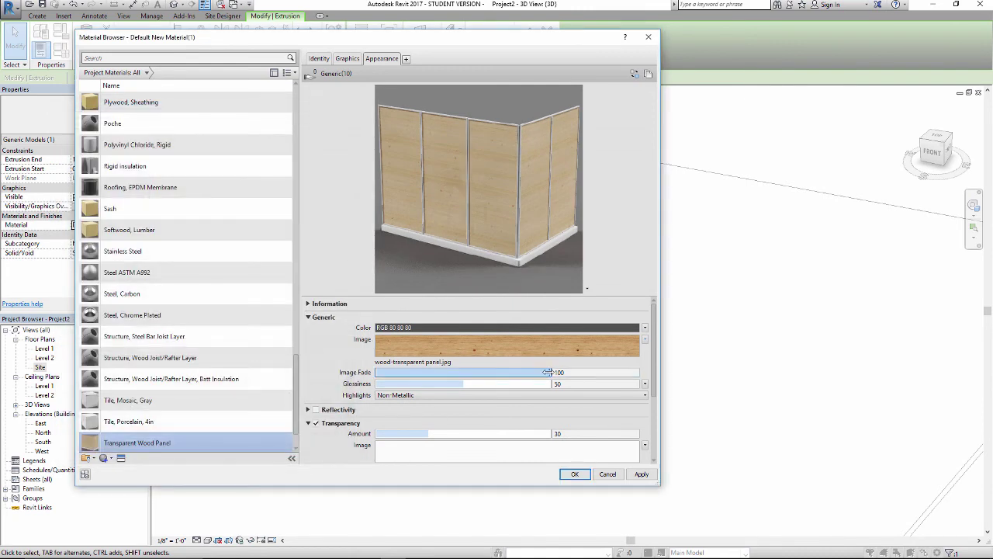
Lower the wood image's fade to 37 and set the material's transparency amount to 43.
{"action": "left_click_drag", "start_coordinate": [545, 372], "coordinate": [487, 372]}
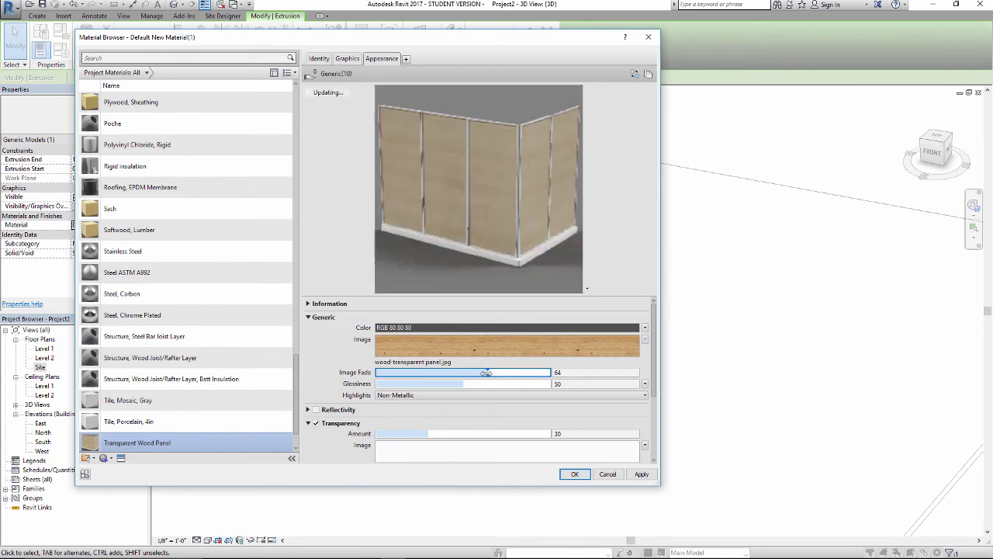
{"action": "left_click_drag", "start_coordinate": [486, 372], "coordinate": [440, 373]}
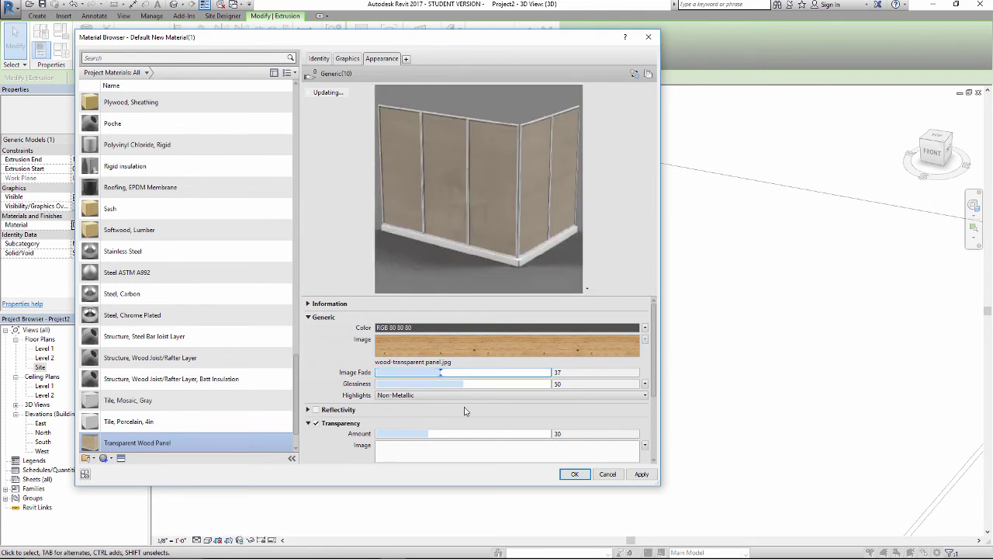
{"action": "scroll", "coordinate": [654, 329], "scroll_direction": "down", "scroll_amount": 3}
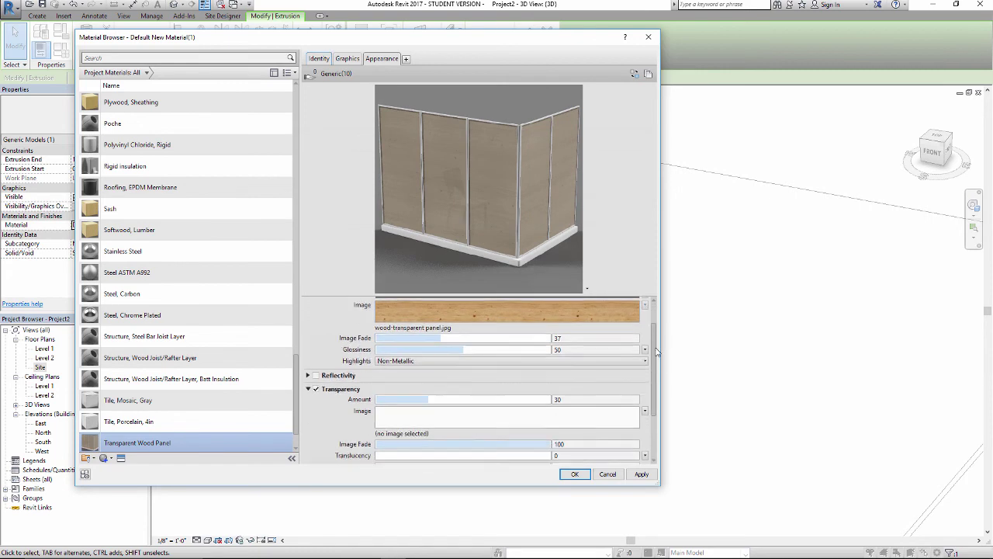
{"action": "left_click_drag", "start_coordinate": [428, 370], "coordinate": [503, 371]}
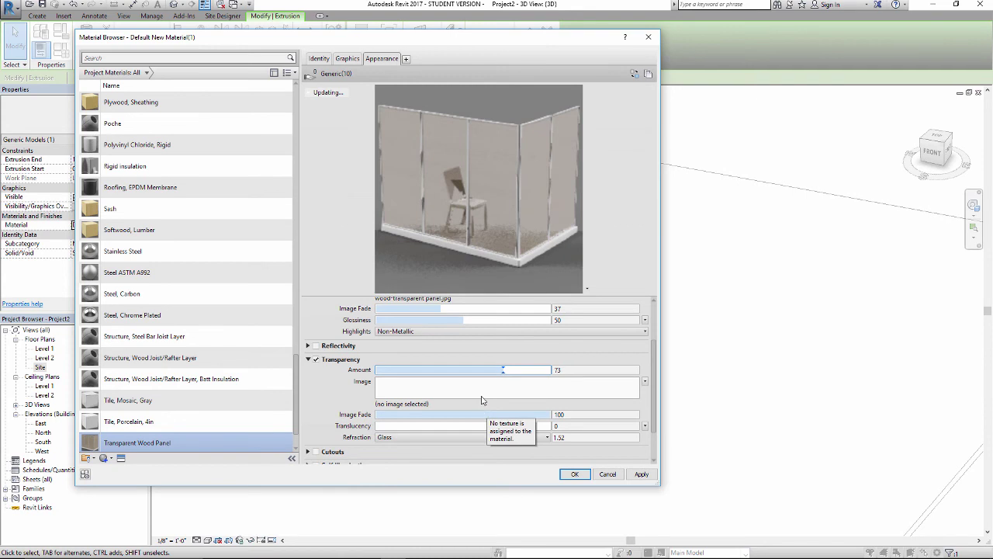
{"action": "left_click_drag", "start_coordinate": [503, 370], "coordinate": [486, 370]}
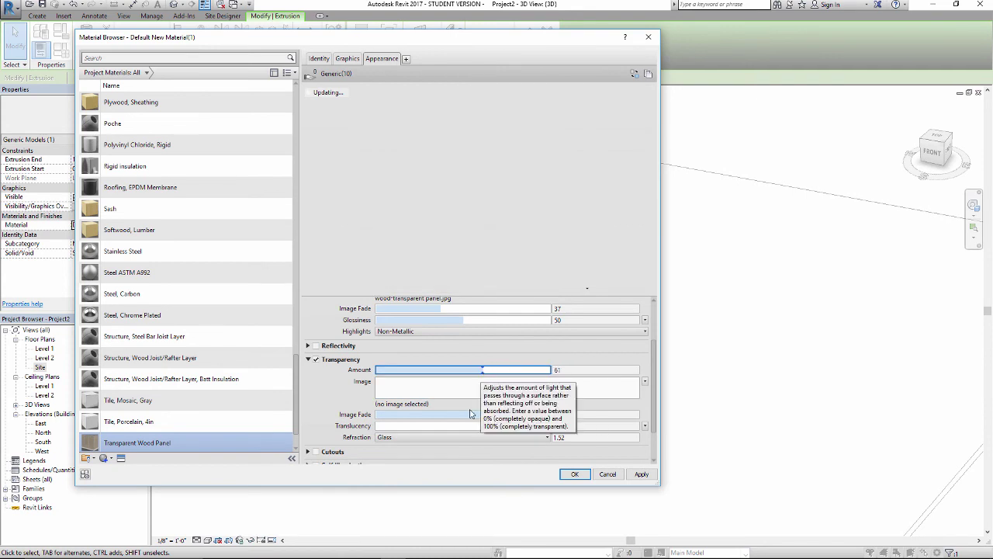
{"action": "left_click_drag", "start_coordinate": [482, 369], "coordinate": [450, 370]}
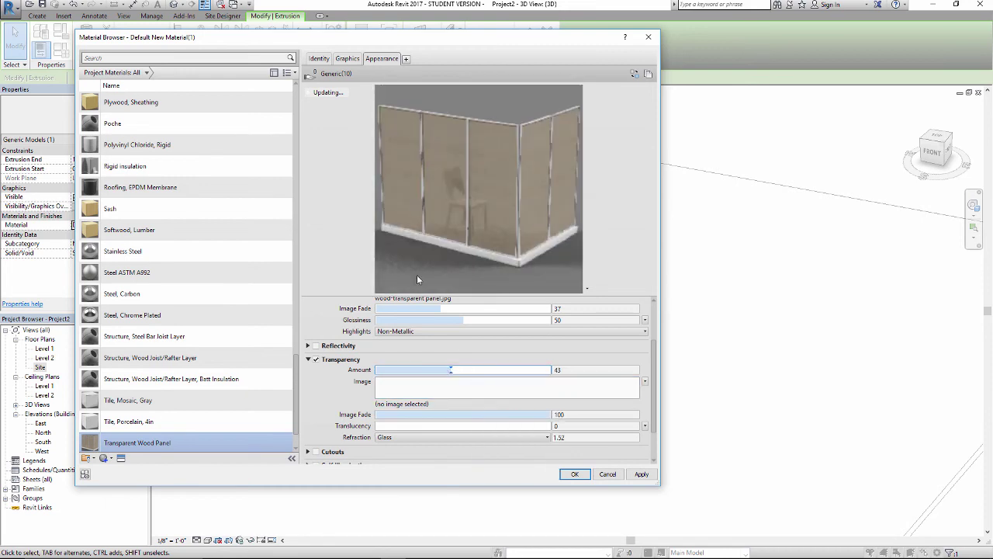
Set the material's translucency to 50 and check the refraction options, keeping Glass.
{"action": "left_click_drag", "start_coordinate": [657, 371], "coordinate": [657, 385]}
{"action": "scroll", "coordinate": [657, 385], "scroll_direction": "down", "scroll_amount": 1}
{"action": "left_click_drag", "start_coordinate": [386, 386], "coordinate": [430, 383]}
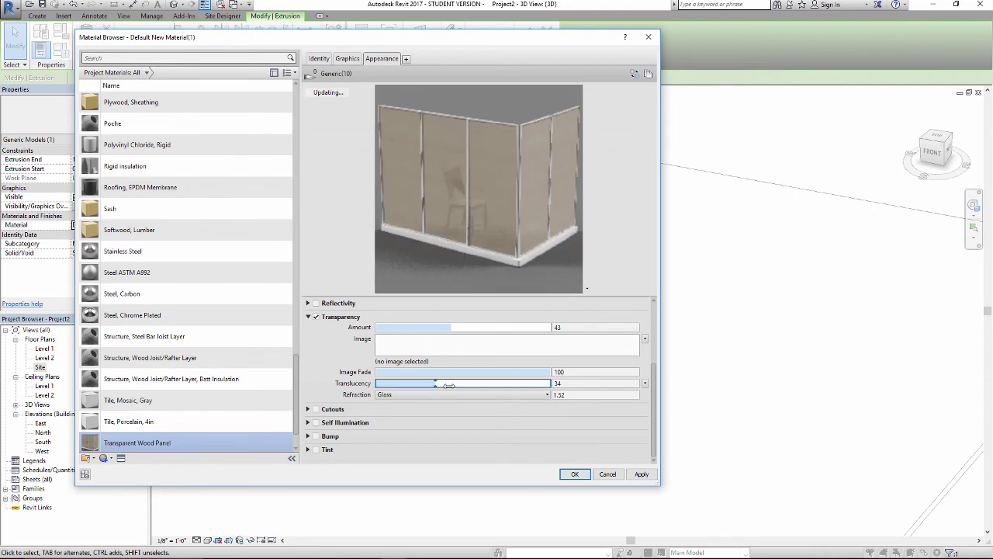
{"action": "left_click_drag", "start_coordinate": [440, 386], "coordinate": [463, 386]}
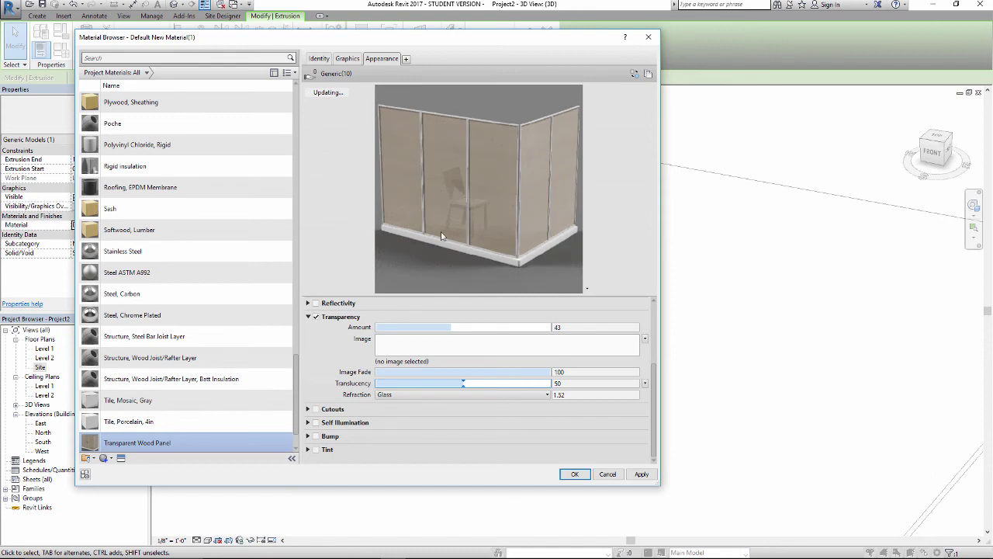
{"action": "left_click", "coordinate": [481, 401]}
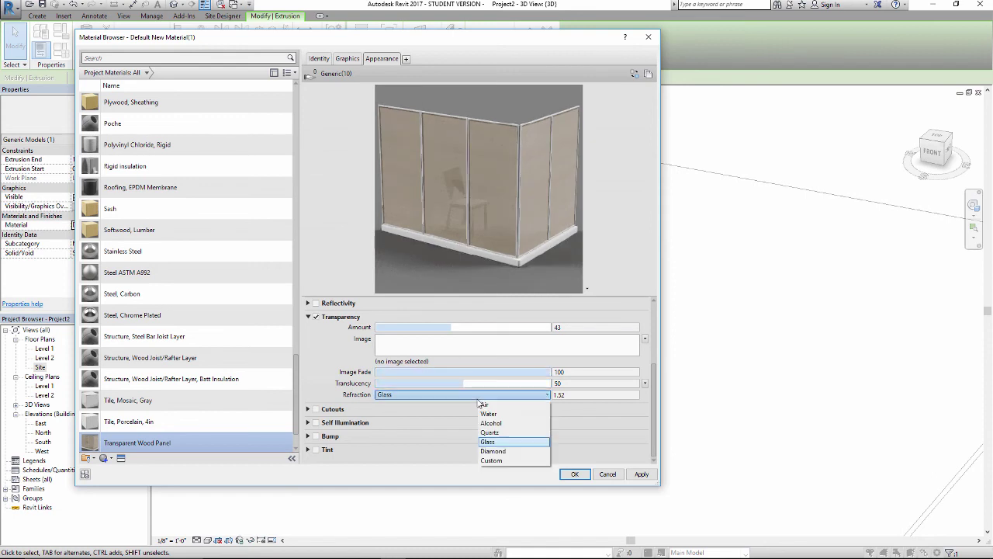
{"action": "left_click", "coordinate": [334, 378]}
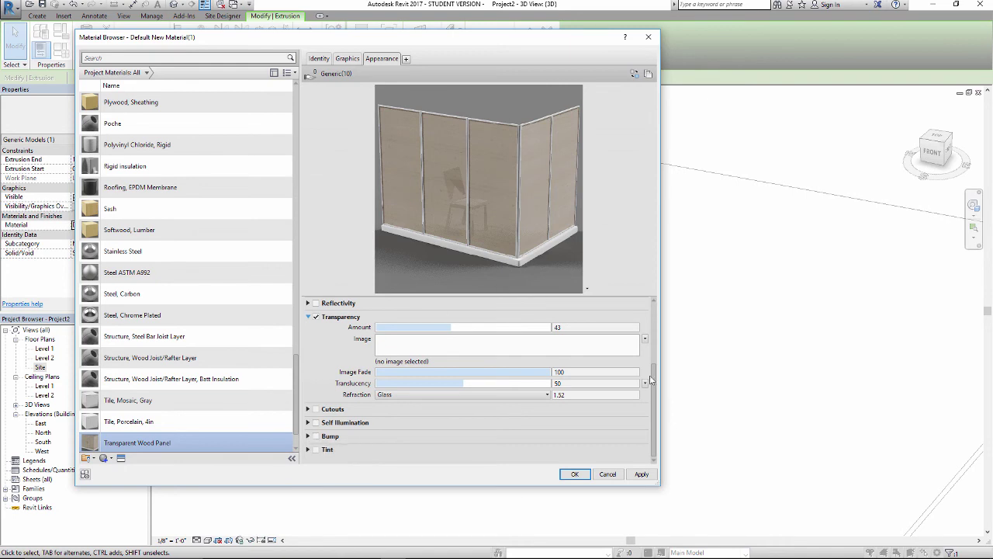
Reduce the material's transparency amount to 32.
{"action": "scroll", "coordinate": [658, 355], "scroll_direction": "up", "scroll_amount": 2}
{"action": "scroll", "coordinate": [658, 355], "scroll_direction": "up", "scroll_amount": 1}
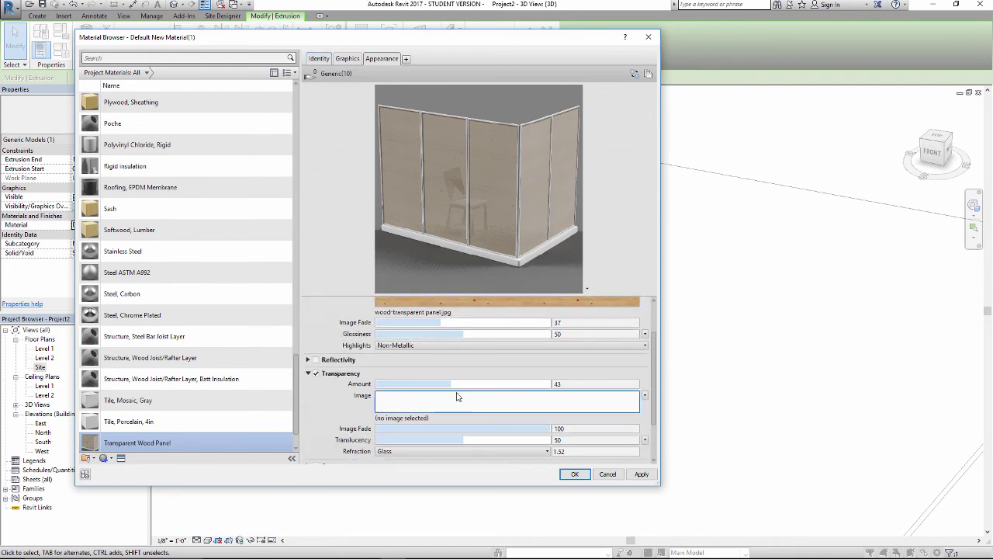
{"action": "left_click_drag", "start_coordinate": [449, 383], "coordinate": [432, 384]}
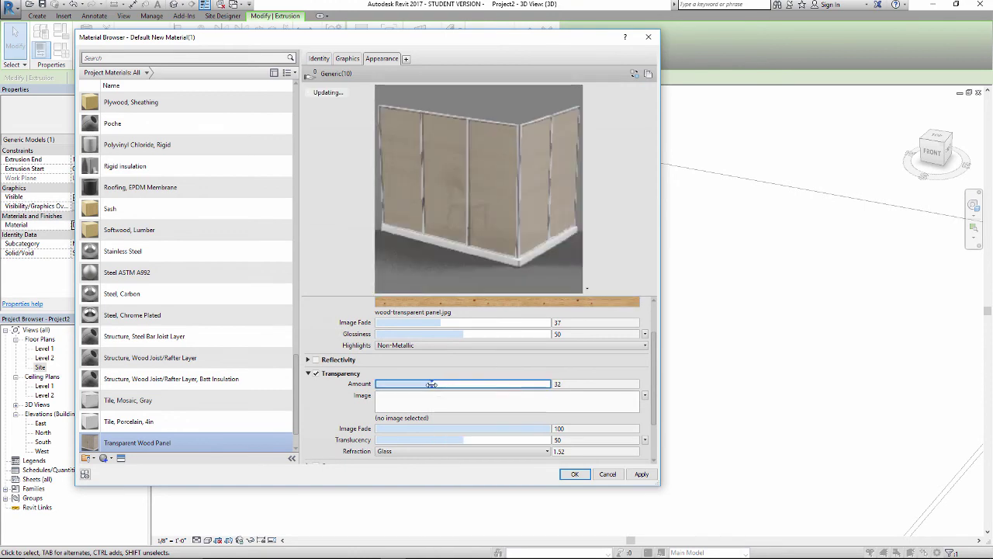
Set the Transparent Wood Panel's transparency amount to 30 and glossiness to 82, keep Non-Metallic highlights, and accept the material.
{"action": "left_click_drag", "start_coordinate": [435, 383], "coordinate": [431, 383]}
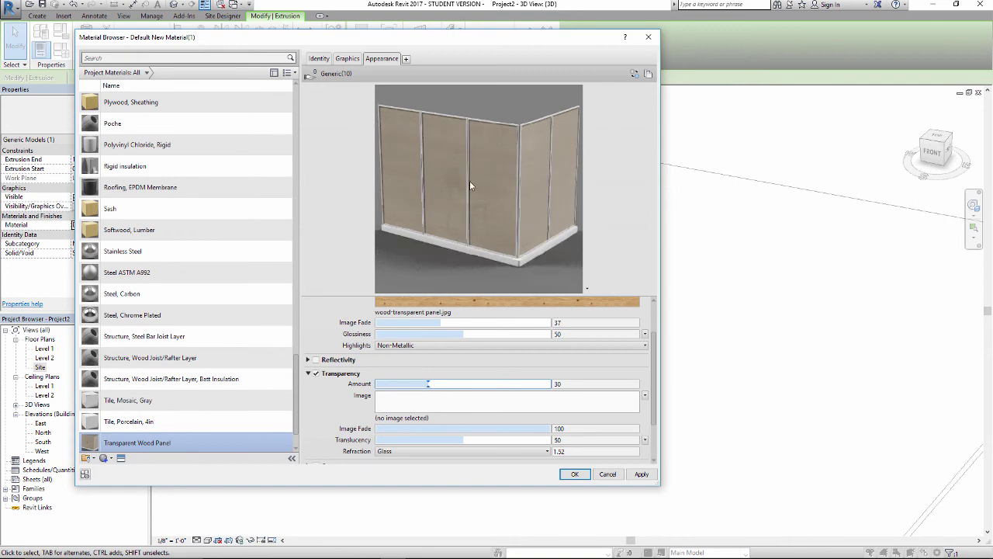
{"action": "left_click", "coordinate": [470, 333]}
{"action": "left_click_drag", "start_coordinate": [469, 333], "coordinate": [520, 335]}
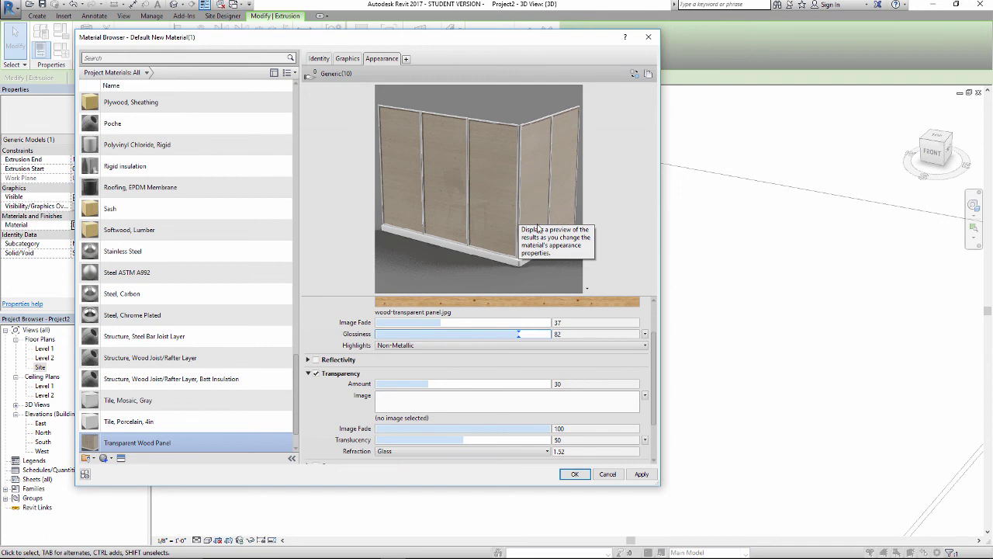
{"action": "left_click", "coordinate": [473, 346]}
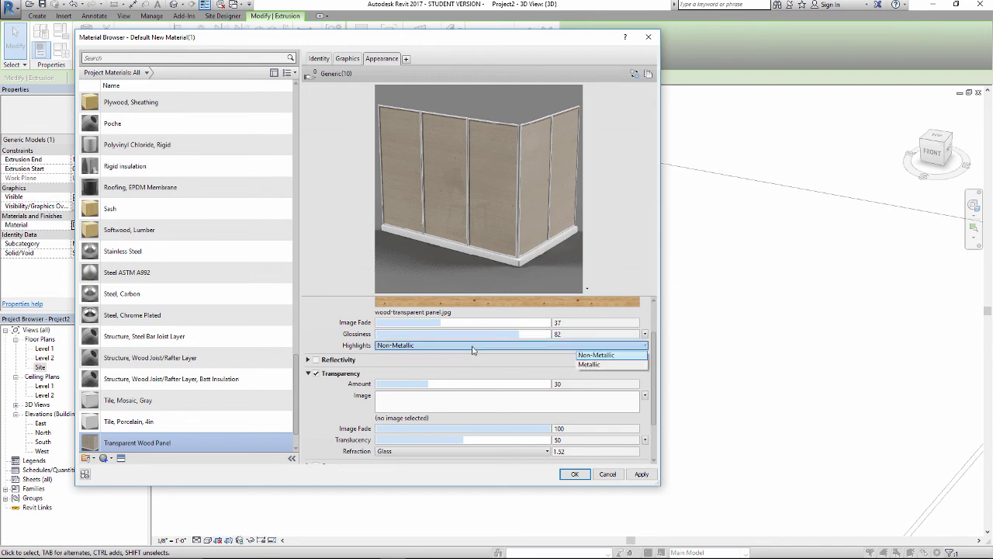
{"action": "left_click", "coordinate": [473, 348]}
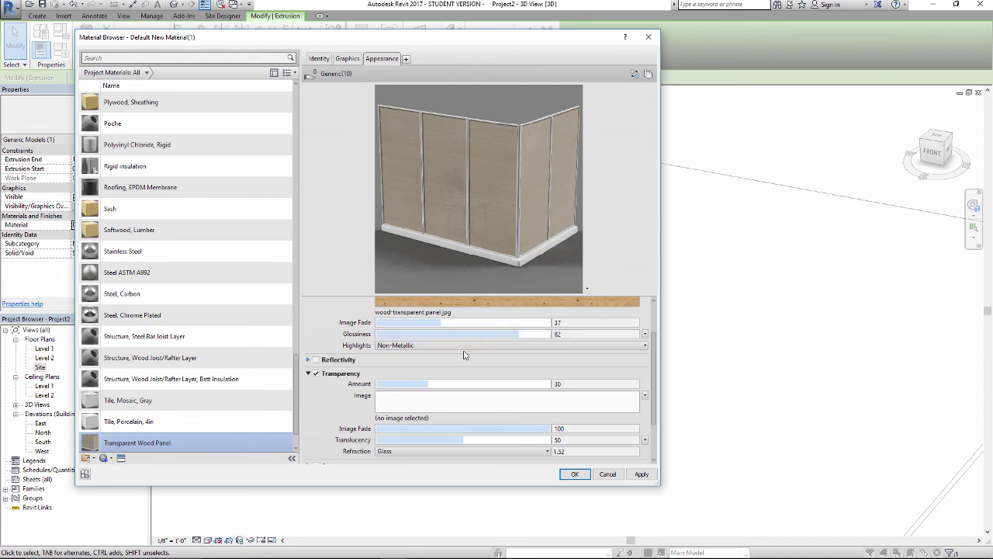
{"action": "left_click", "coordinate": [575, 474]}
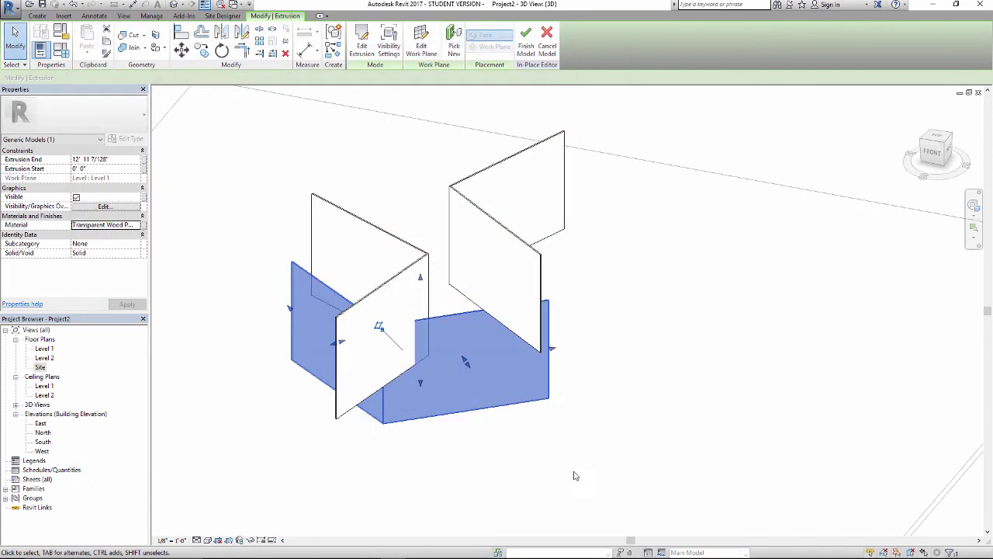
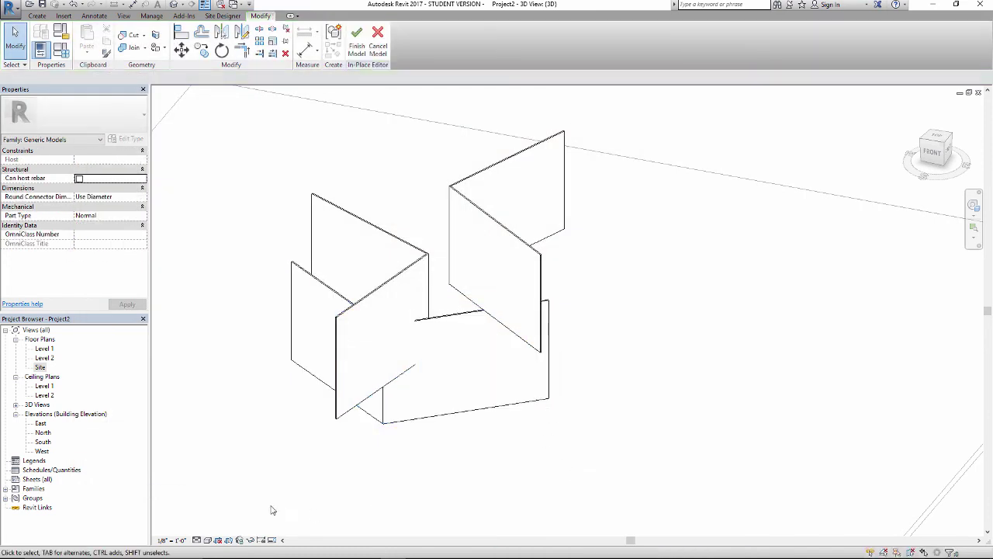
Display the 3D view in the Realistic visual style to show the wall materials.
{"action": "left_click", "coordinate": [211, 543]}
{"action": "left_click", "coordinate": [233, 517]}
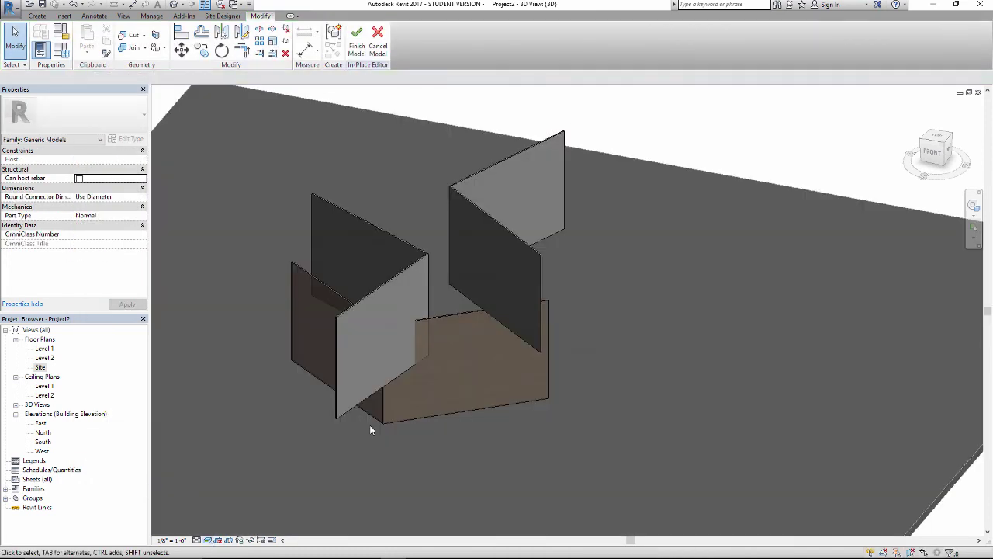
{"action": "mouse_move", "coordinate": [370, 425]}
{"action": "middle_mouse_down", "text": "shift"}
{"action": "mouse_move", "coordinate": [456, 431]}
{"action": "mouse_move", "coordinate": [357, 372]}
{"action": "mouse_move", "coordinate": [371, 357]}
{"action": "mouse_move", "coordinate": [455, 349]}
{"action": "mouse_move", "coordinate": [490, 417]}
{"action": "mouse_move", "coordinate": [435, 427]}
{"action": "middle_mouse_up", "text": "shift"}
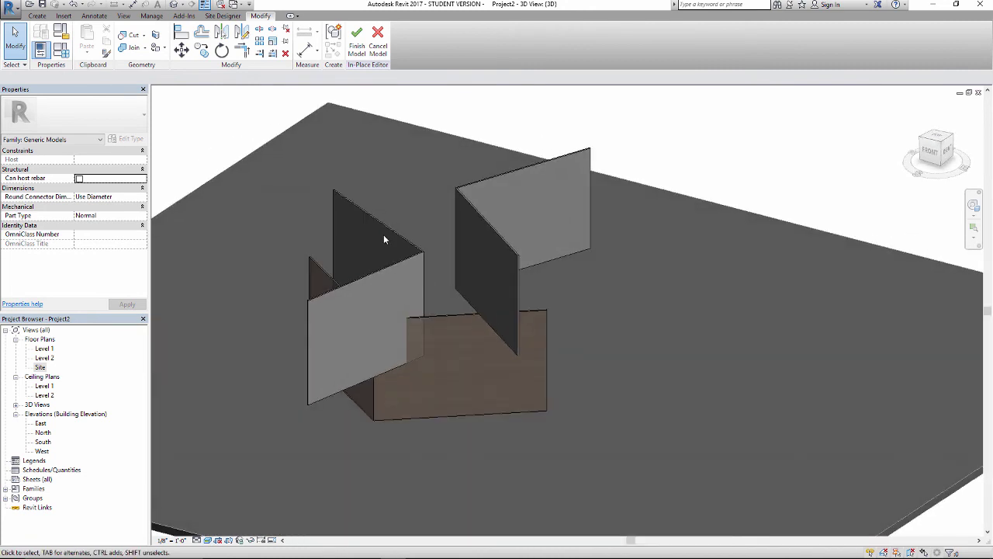
Assign the Oak Flooring material to the raised V-shaped wall extrusion that intersects the transparent wood panel.
{"action": "left_click", "coordinate": [386, 229]}
{"action": "scroll", "coordinate": [297, 241], "scroll_direction": "up", "scroll_amount": 2}
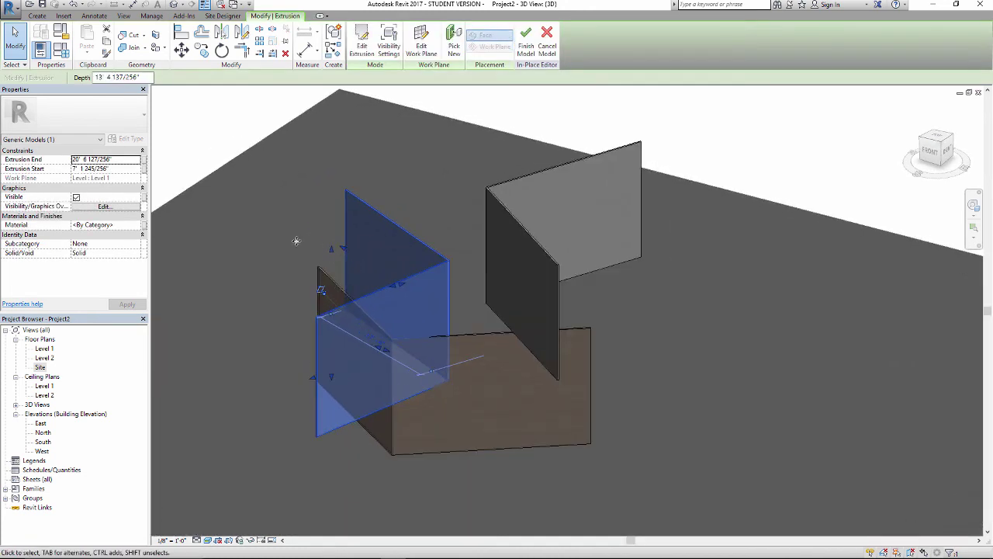
{"action": "left_click", "coordinate": [128, 225]}
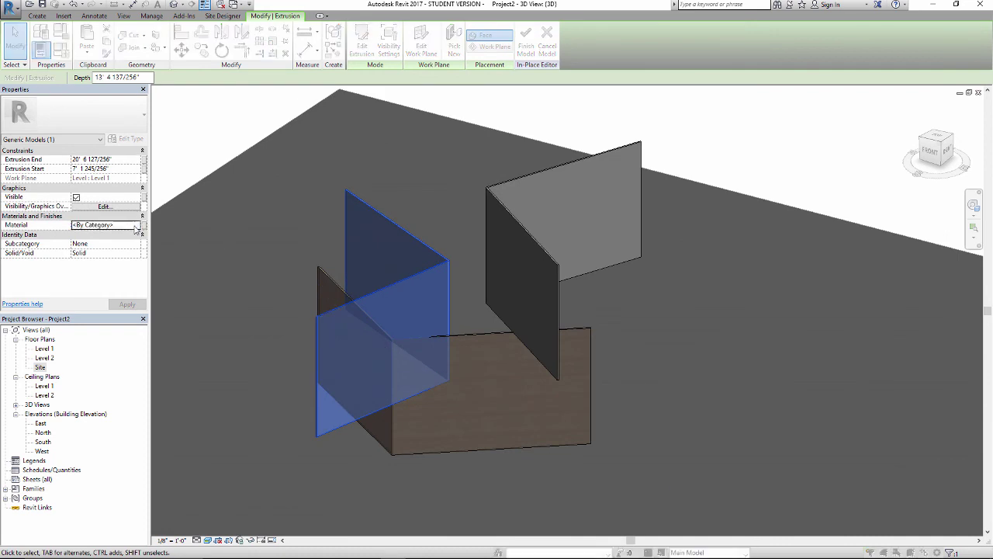
{"action": "left_click", "coordinate": [137, 225]}
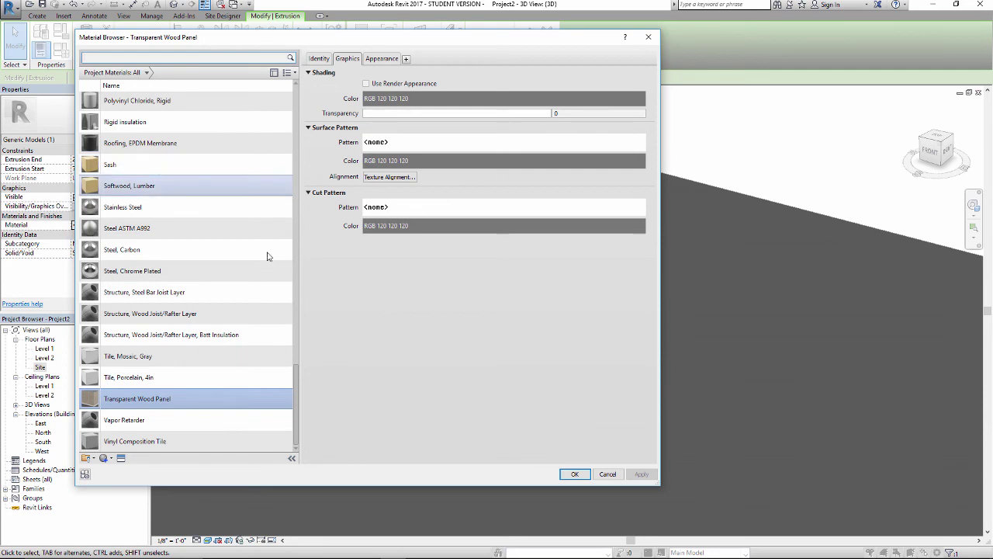
{"action": "scroll", "coordinate": [297, 364], "scroll_direction": "up", "scroll_amount": 6}
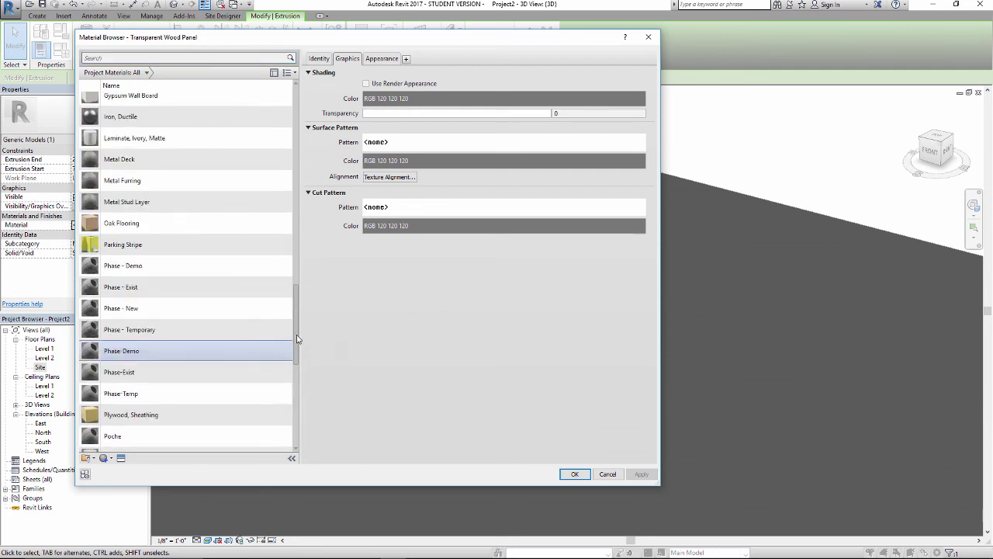
{"action": "left_click", "coordinate": [144, 222]}
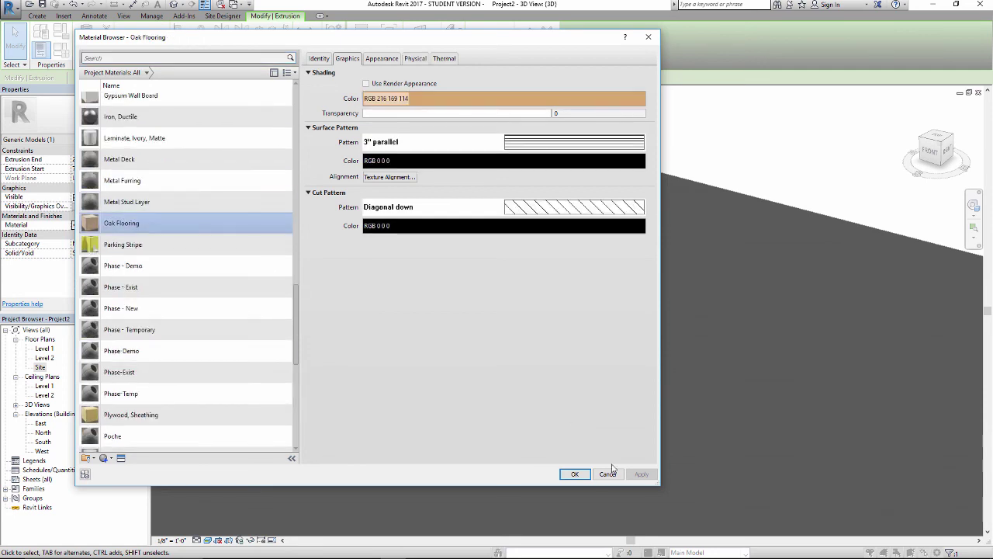
{"action": "left_click", "coordinate": [576, 474]}
{"action": "key", "text": "Escape"}
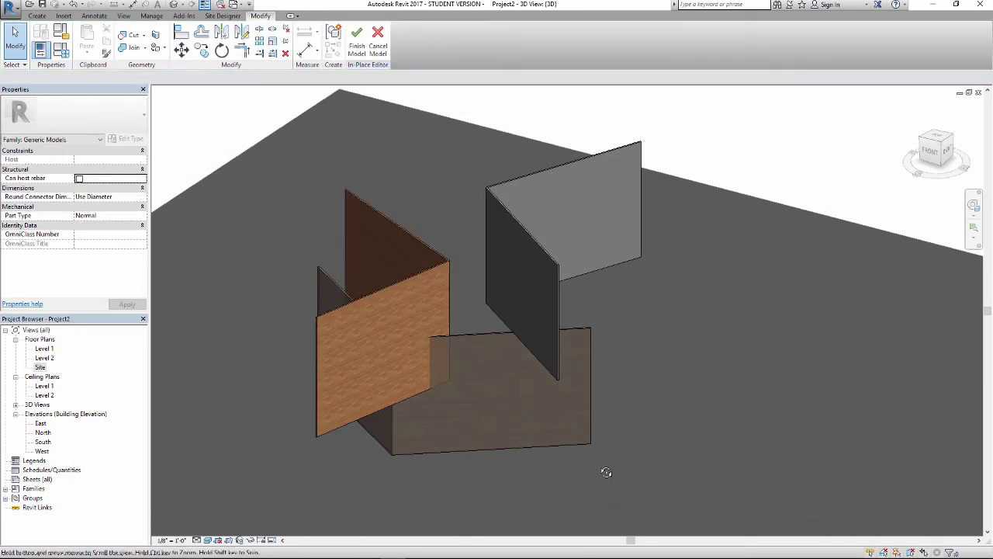
Finish the in-place model of the V-shaped walls.
{"action": "middle_click_drag", "start_coordinate": [603, 470], "coordinate": [621, 419], "text": "shift"}
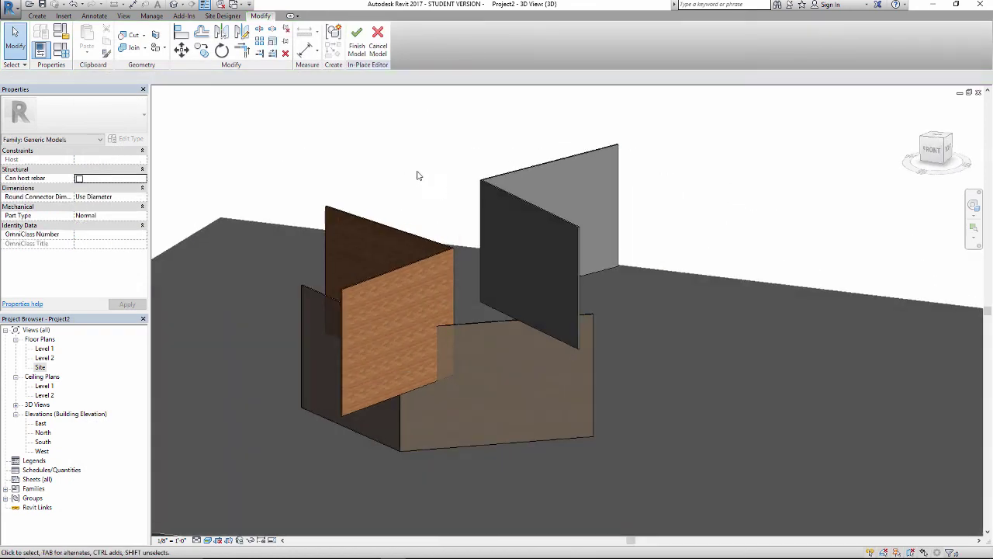
{"action": "middle_click_drag", "start_coordinate": [417, 173], "coordinate": [447, 187]}
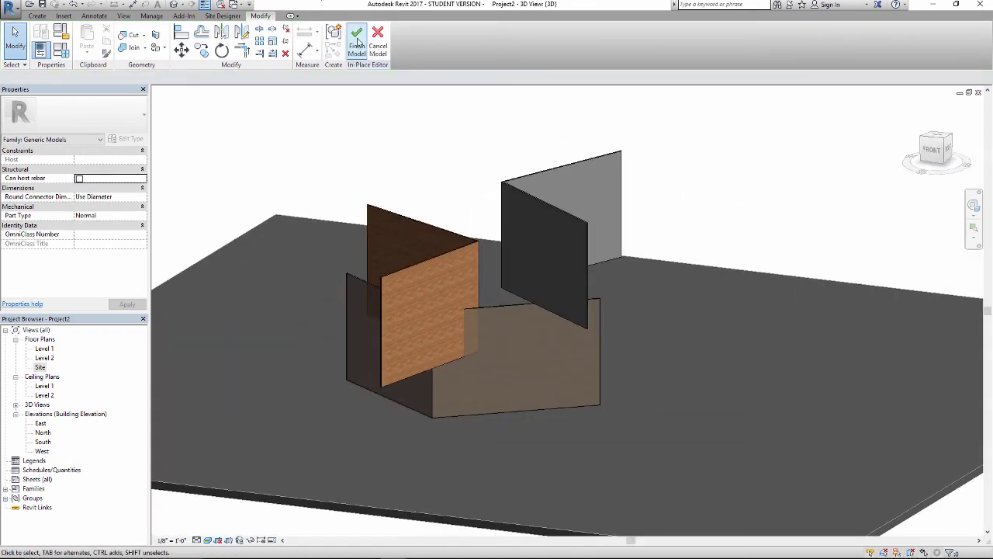
{"action": "left_click", "coordinate": [357, 42]}
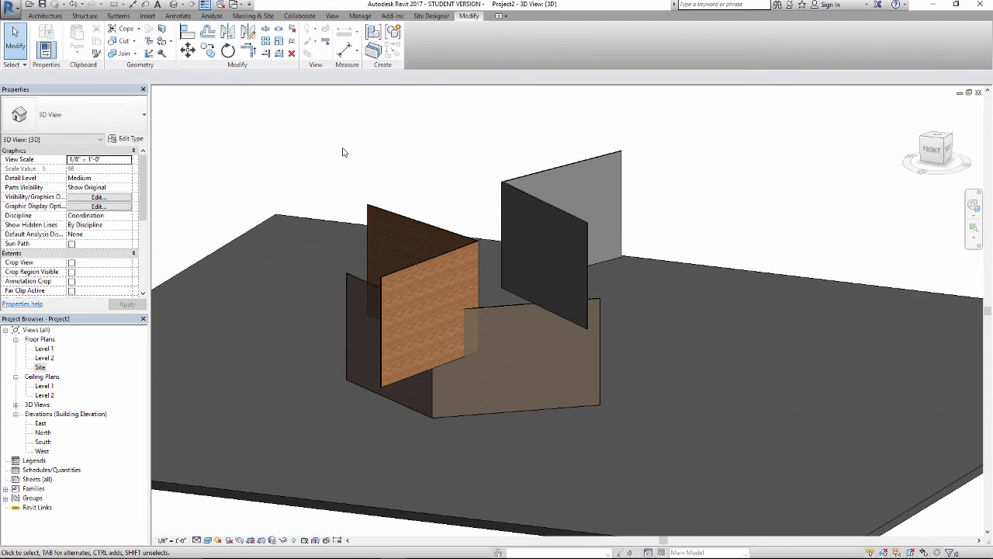
Create a perspective camera view looking at the walls from the Level 1 floor plan and extend its crop region upward.
{"action": "middle_click_drag", "start_coordinate": [343, 152], "coordinate": [40, 230], "text": "shift"}
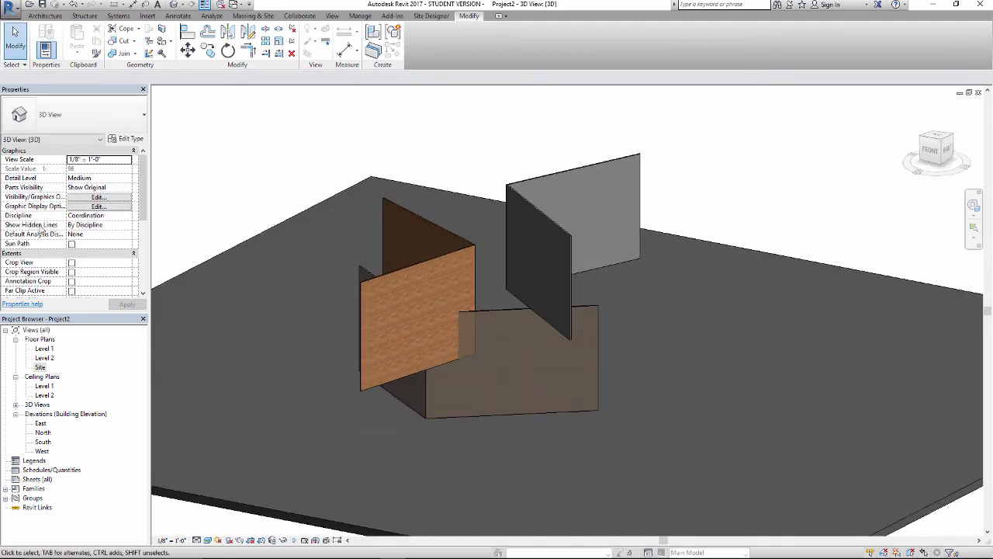
{"action": "double_click", "coordinate": [45, 349]}
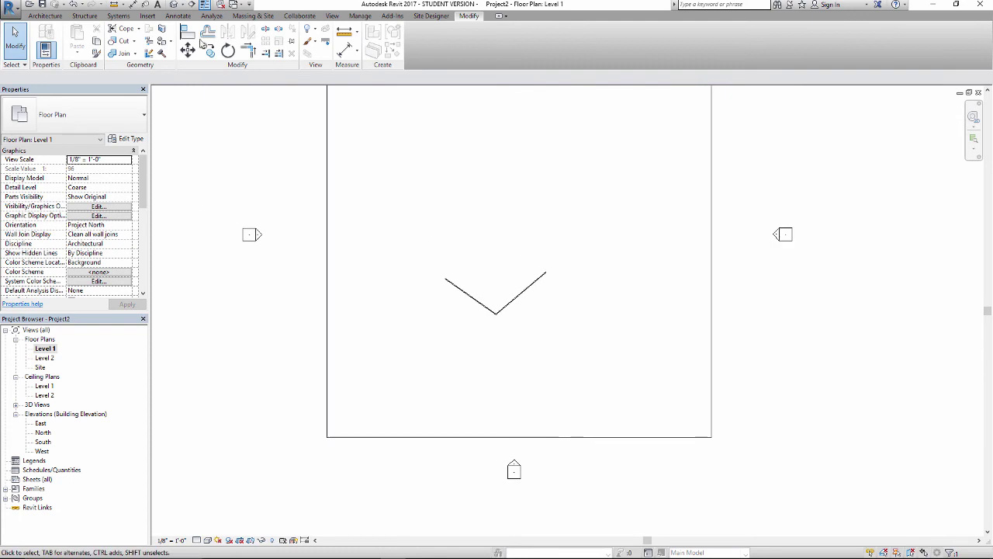
{"action": "left_click", "coordinate": [181, 5]}
{"action": "left_click", "coordinate": [186, 28]}
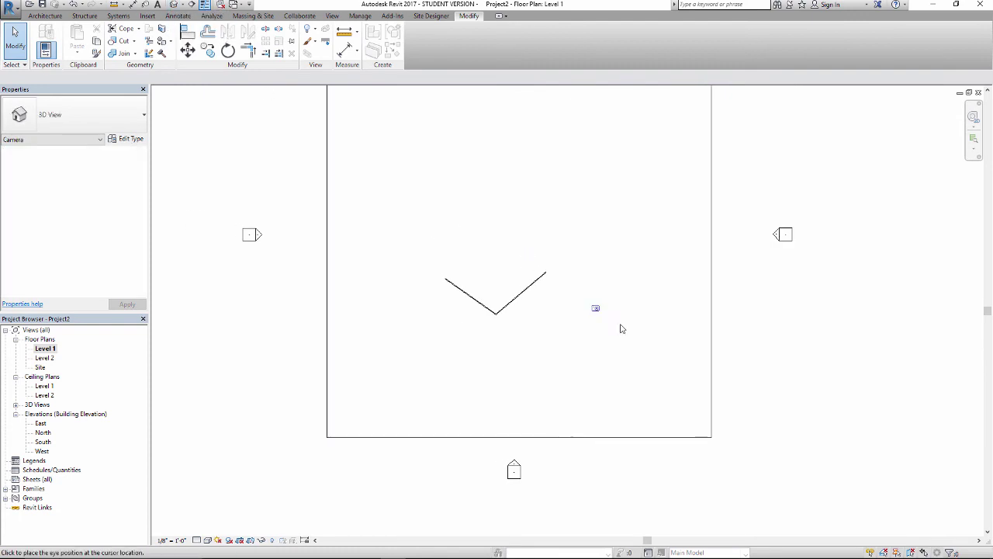
{"action": "left_click", "coordinate": [380, 170]}
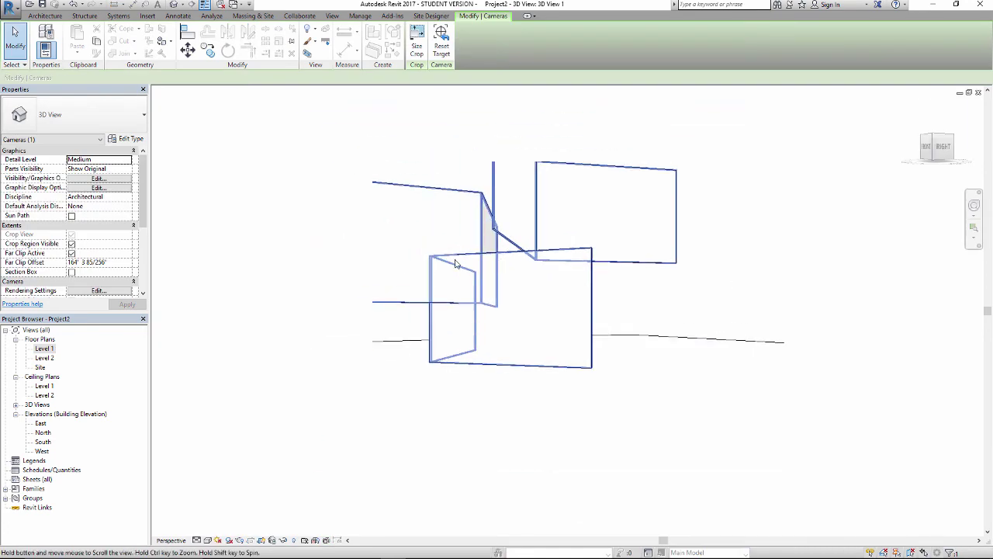
{"action": "left_click_drag", "start_coordinate": [546, 162], "coordinate": [545, 130]}
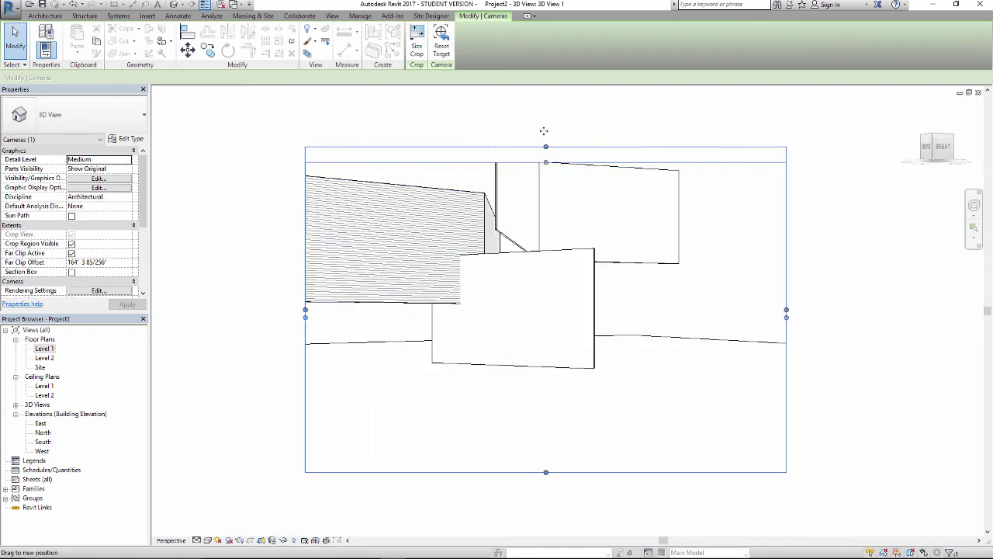
{"action": "left_click", "coordinate": [455, 102]}
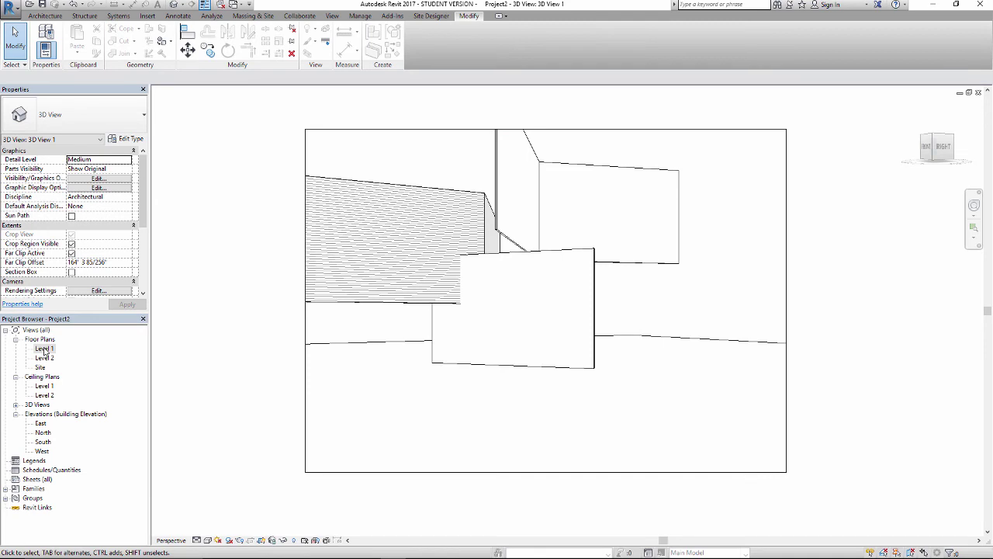
Load the Studio Light family from the US Imperial library's Lighting > Architectural > Internal folder for placement on the Level 1 plan.
{"action": "double_click", "coordinate": [44, 349]}
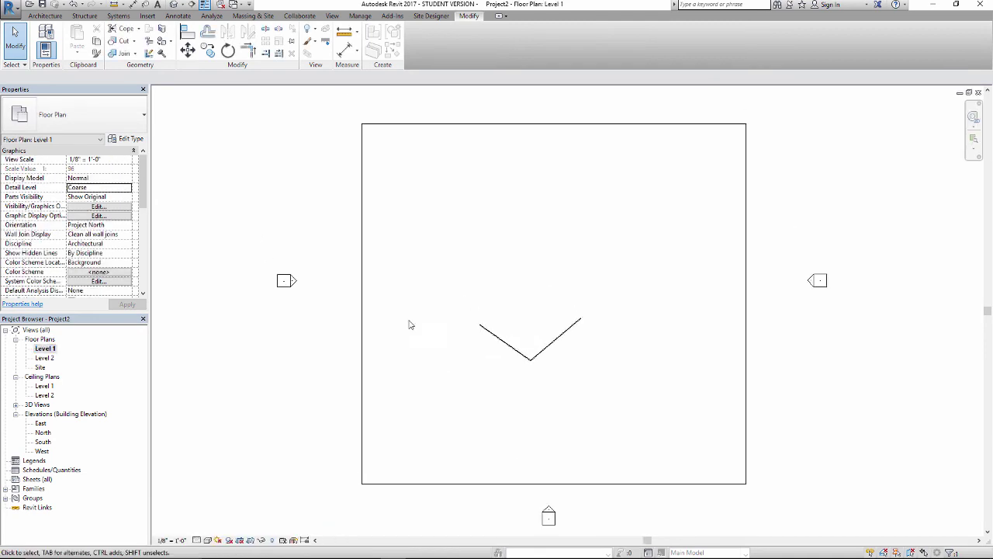
{"action": "left_click", "coordinate": [45, 16]}
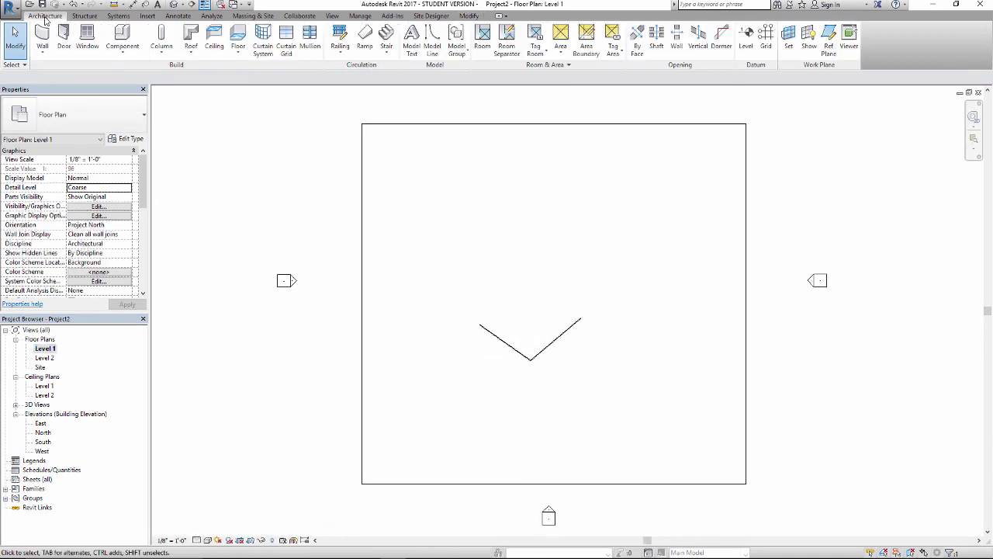
{"action": "left_click", "coordinate": [122, 37]}
{"action": "left_click", "coordinate": [426, 38]}
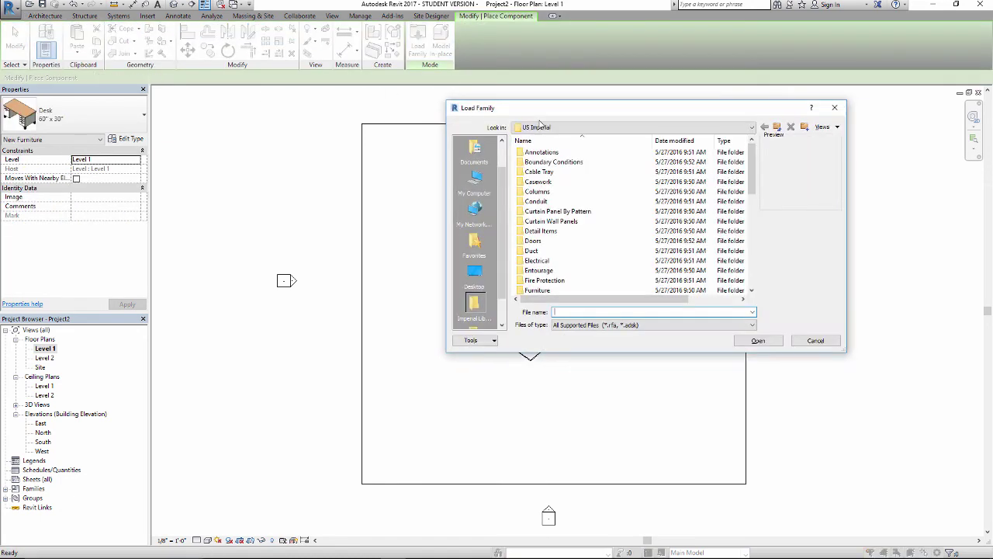
{"action": "scroll", "coordinate": [714, 203], "scroll_direction": "down", "scroll_amount": 3}
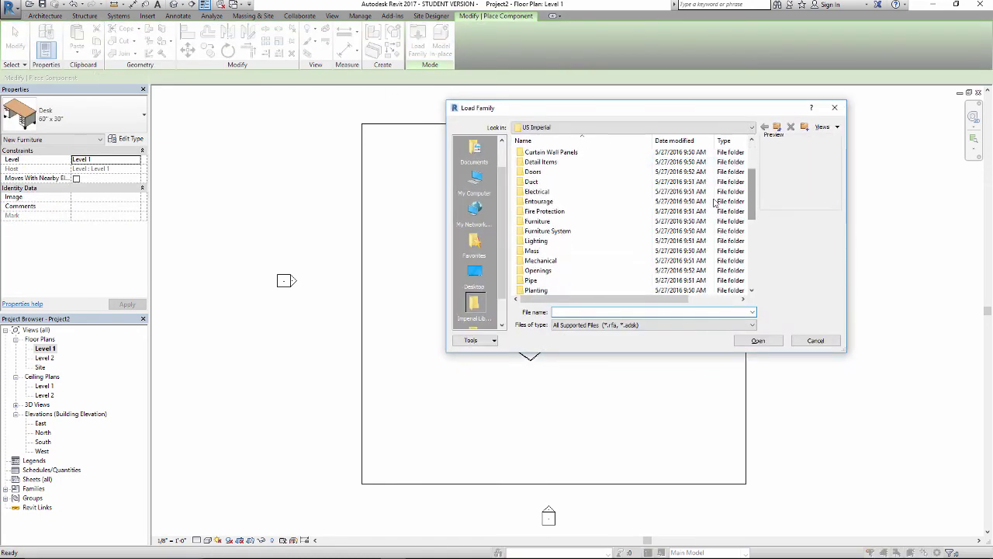
{"action": "double_click", "coordinate": [536, 241]}
{"action": "double_click", "coordinate": [536, 155]}
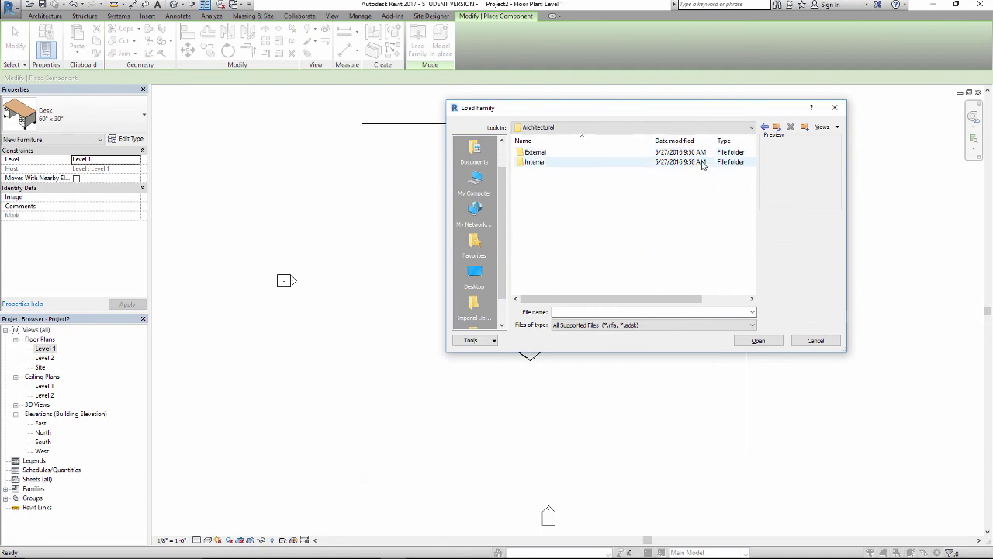
{"action": "double_click", "coordinate": [543, 163]}
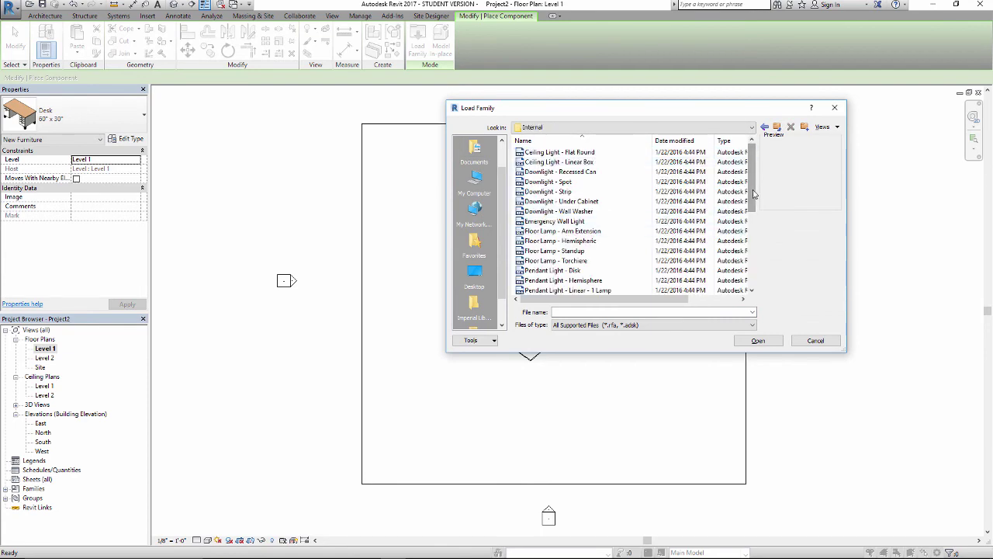
{"action": "left_click_drag", "start_coordinate": [754, 190], "coordinate": [754, 234]}
{"action": "left_click", "coordinate": [543, 270]}
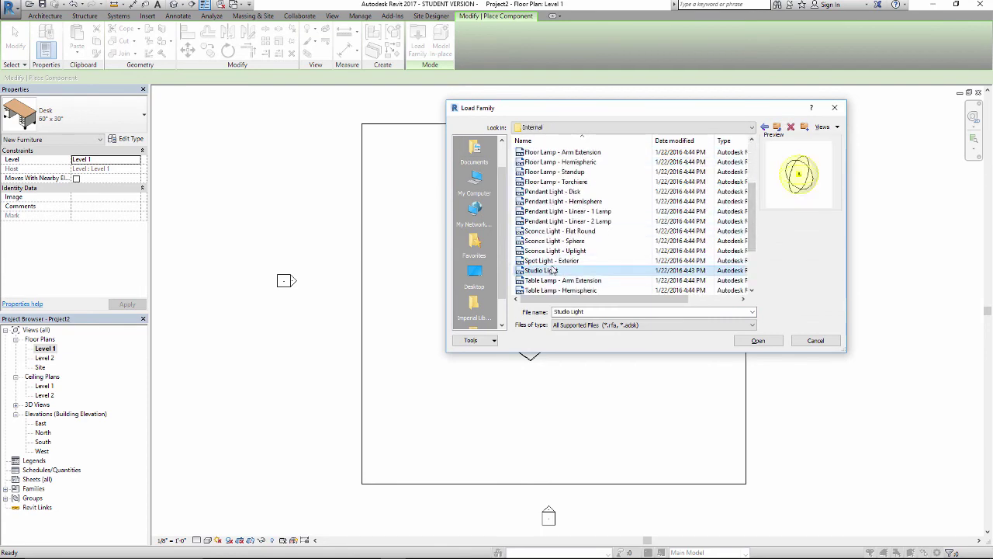
{"action": "left_click", "coordinate": [750, 340]}
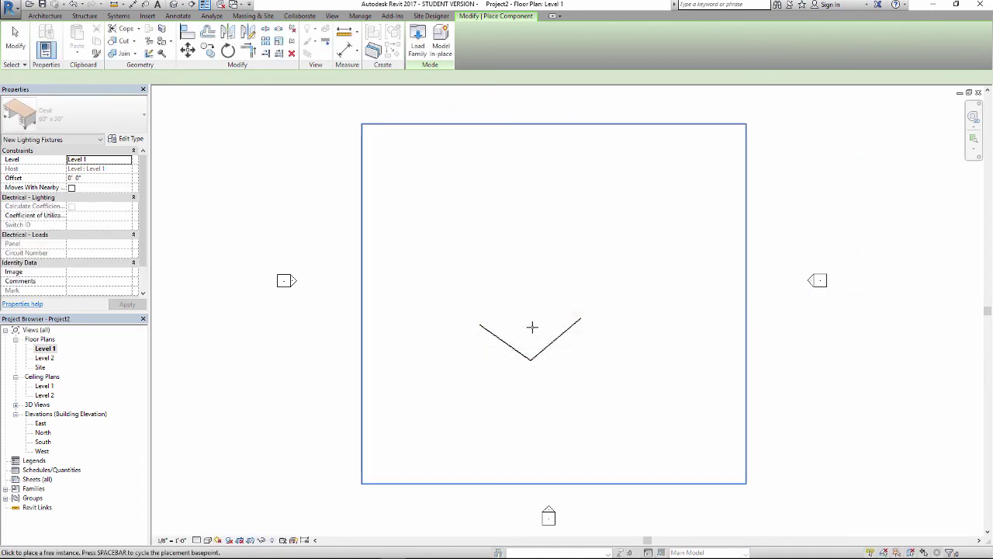
Place two Studio Light fixtures on the Level 1 floor slab behind the walls and return to the default 3D view.
{"action": "left_click", "coordinate": [529, 327]}
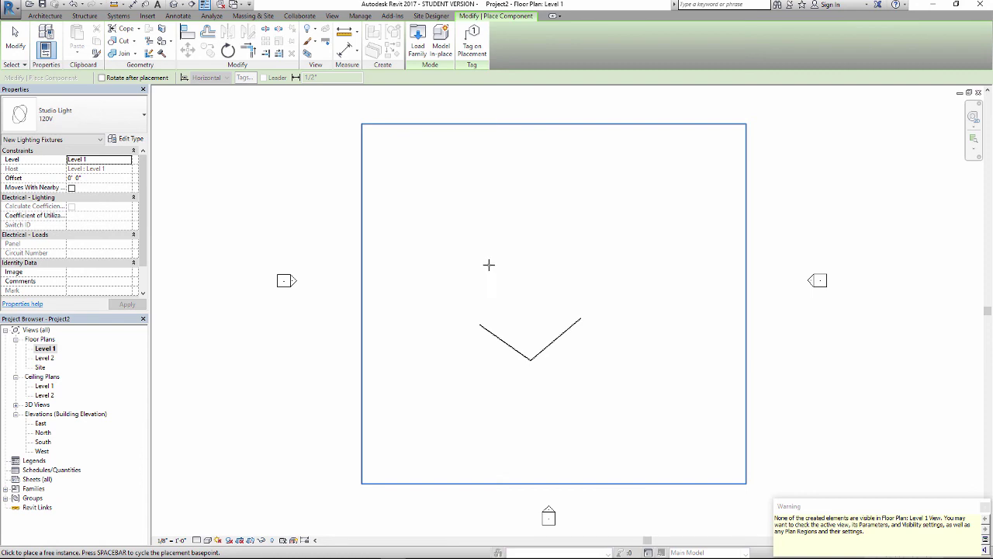
{"action": "left_click", "coordinate": [175, 5]}
{"action": "key", "text": "Escape"}
{"action": "key", "text": "Escape"}
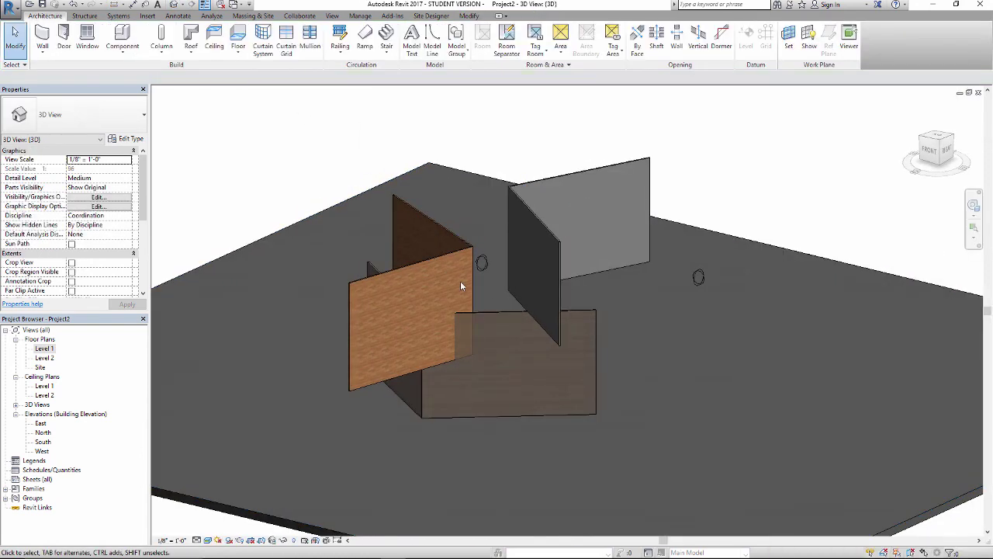
Open 3D View 1 and move the Studio Light visible beside the walls to in front of the raised wall panel.
{"action": "left_click", "coordinate": [481, 263]}
{"action": "mouse_move", "coordinate": [559, 326]}
{"action": "middle_mouse_down", "text": "shift"}
{"action": "mouse_move", "coordinate": [443, 401]}
{"action": "mouse_move", "coordinate": [445, 361]}
{"action": "mouse_move", "coordinate": [534, 381]}
{"action": "mouse_move", "coordinate": [484, 297]}
{"action": "mouse_move", "coordinate": [503, 360]}
{"action": "mouse_move", "coordinate": [663, 302]}
{"action": "mouse_move", "coordinate": [610, 303]}
{"action": "mouse_move", "coordinate": [574, 326]}
{"action": "middle_mouse_up", "text": "shift"}
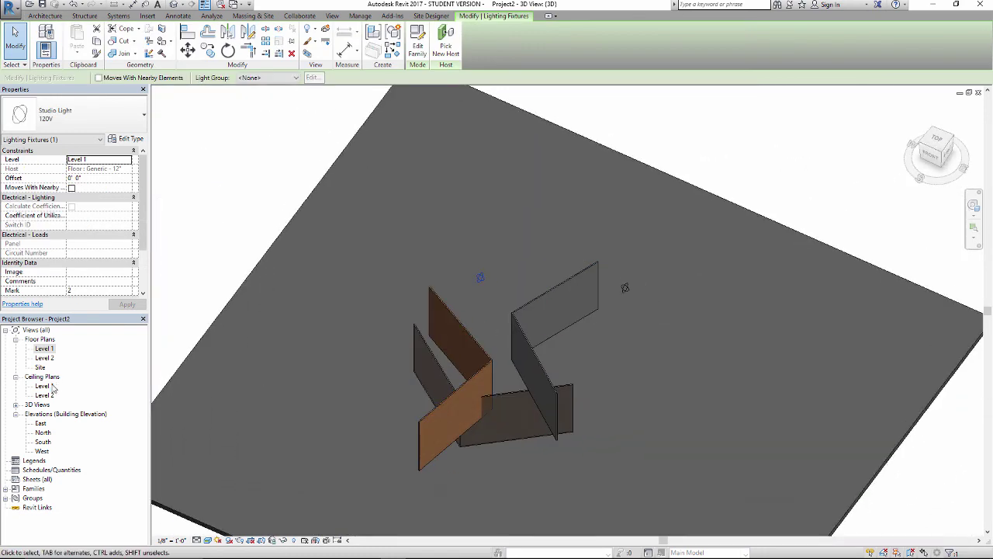
{"action": "left_click", "coordinate": [15, 405]}
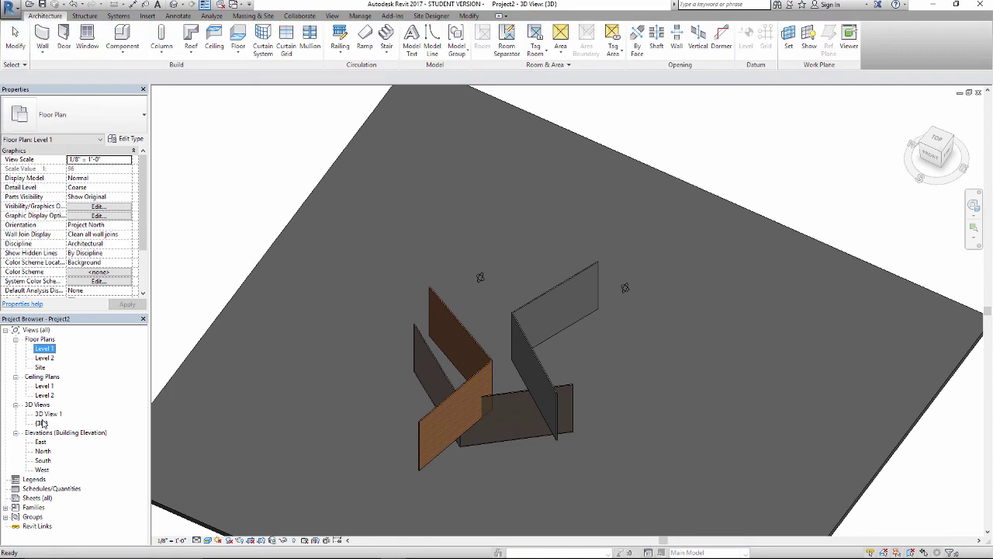
{"action": "double_click", "coordinate": [46, 413]}
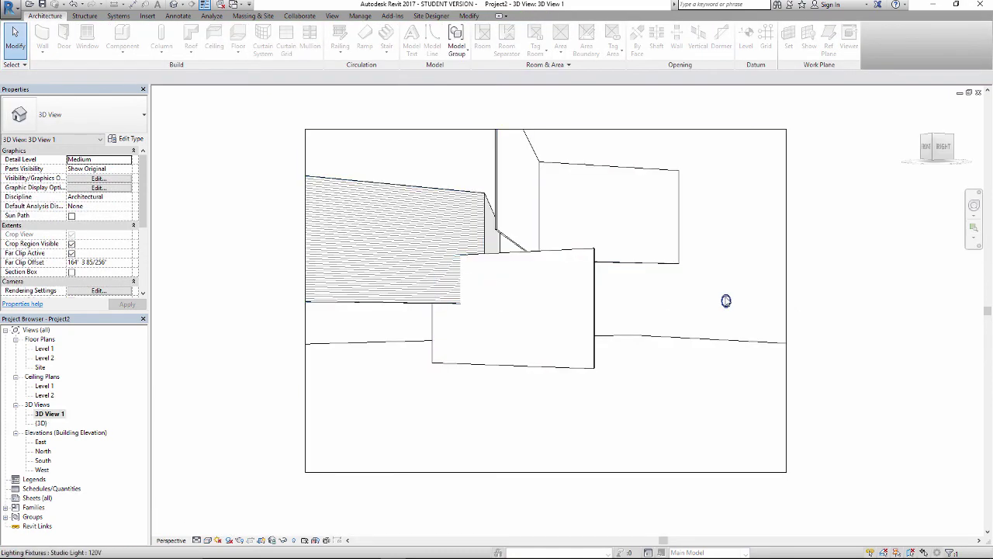
{"action": "left_click", "coordinate": [726, 301]}
{"action": "left_click_drag", "start_coordinate": [726, 300], "coordinate": [608, 209]}
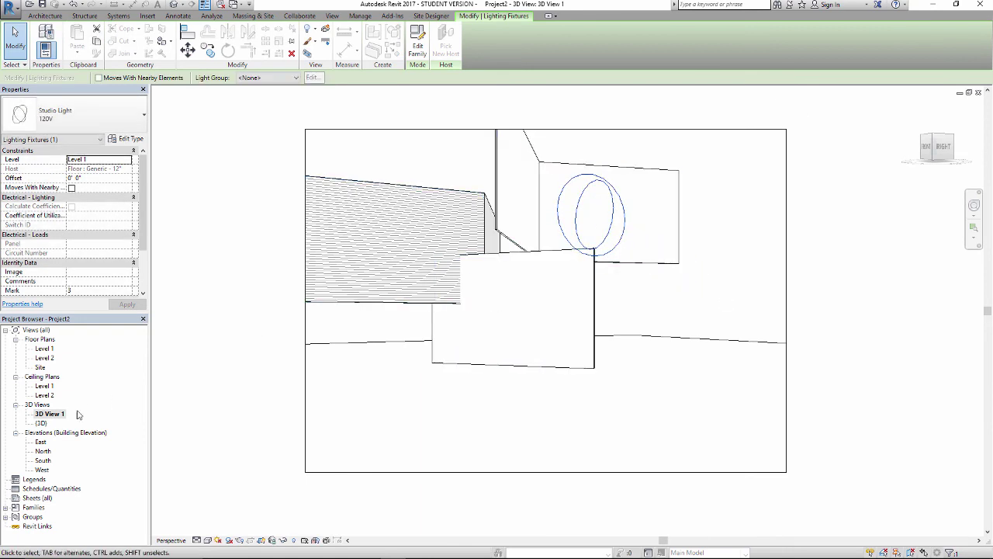
Return to the default 3D view and show the 3D View 1 camera to check the lights against its field of view.
{"action": "double_click", "coordinate": [41, 423]}
{"action": "middle_click_drag", "start_coordinate": [696, 273], "coordinate": [667, 399], "text": "shift"}
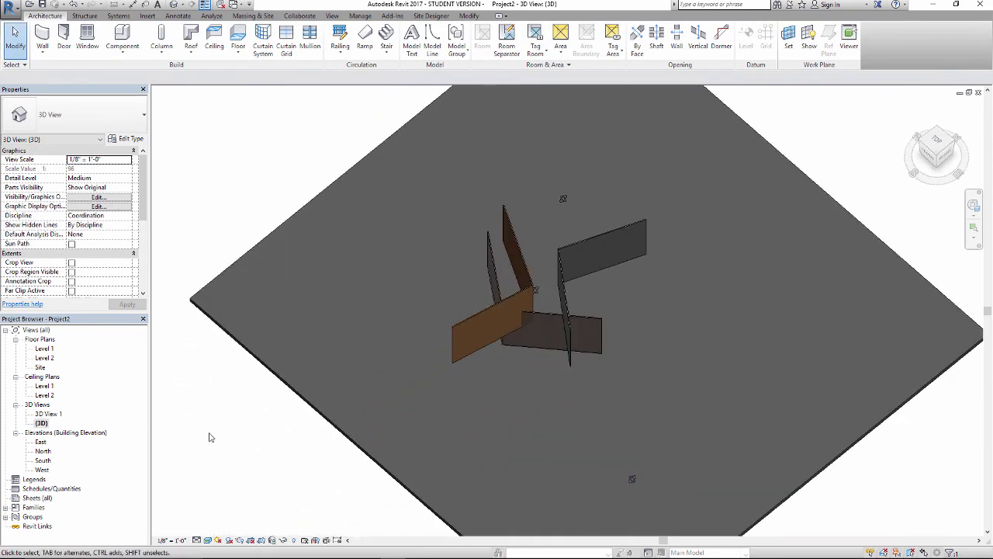
{"action": "left_click", "coordinate": [47, 414]}
{"action": "right_click", "coordinate": [48, 414]}
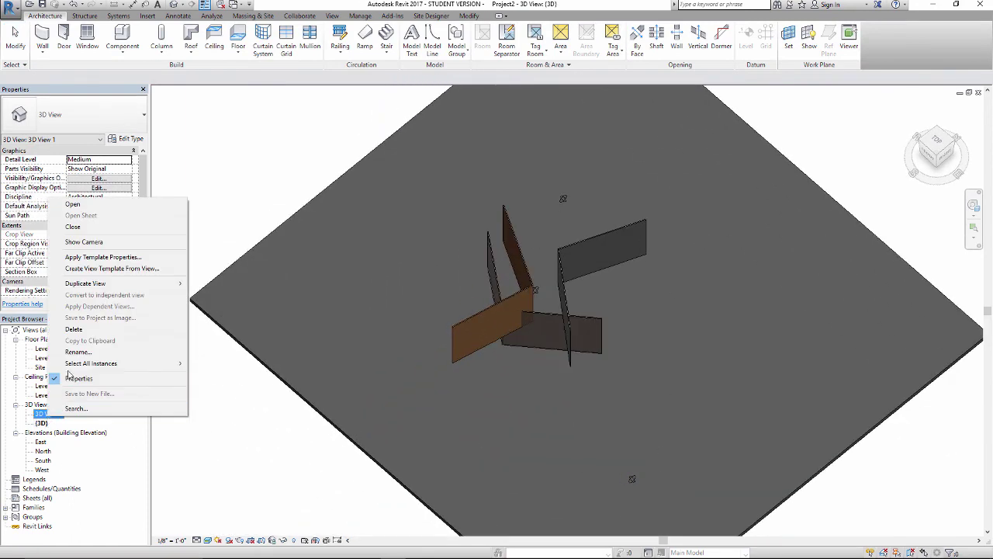
{"action": "left_click", "coordinate": [102, 241]}
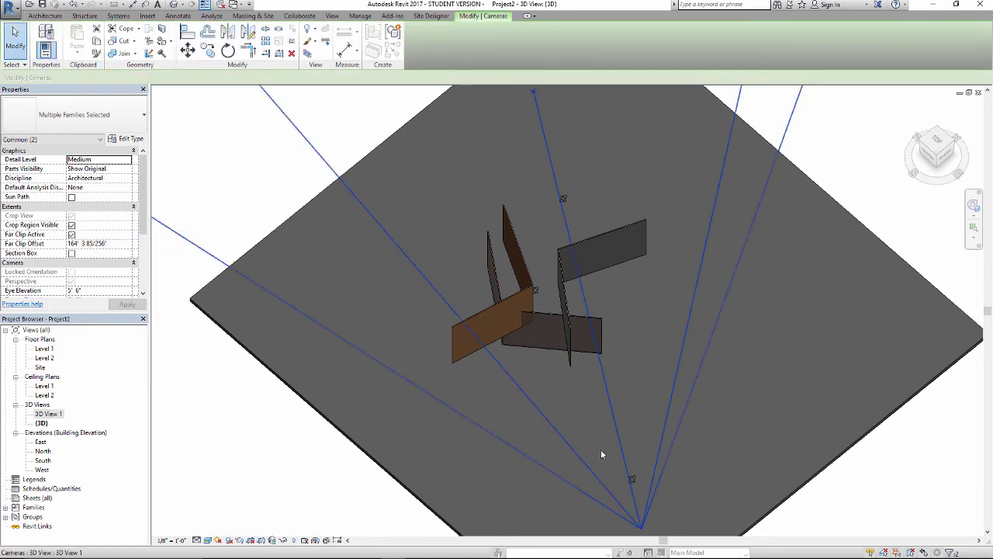
{"action": "left_click", "coordinate": [268, 466]}
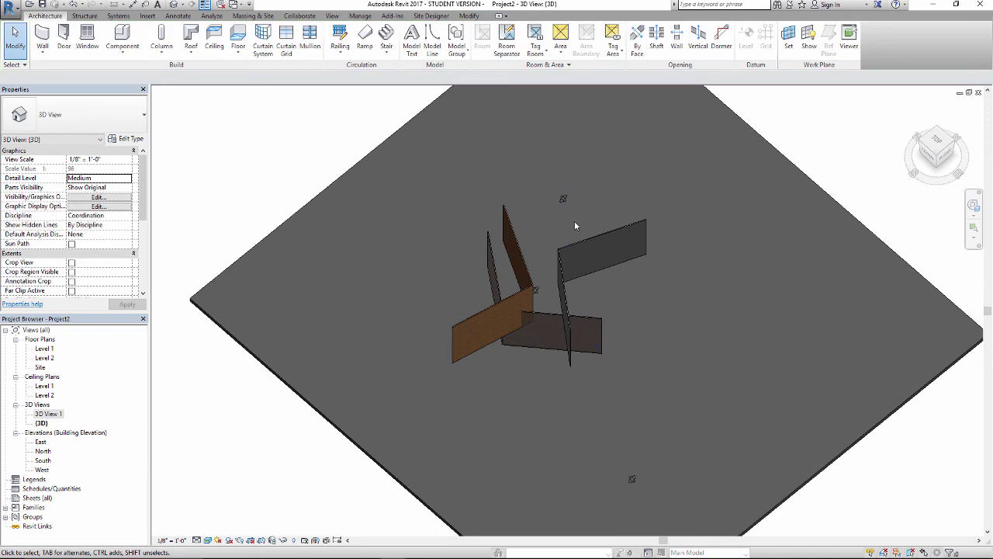
Lower the Studio Light nearest the wall intersection to an offset of about -3' 11" behind the lower translucent wall.
{"action": "left_click", "coordinate": [537, 291]}
{"action": "middle_click_drag", "start_coordinate": [528, 295], "coordinate": [545, 276], "text": "shift"}
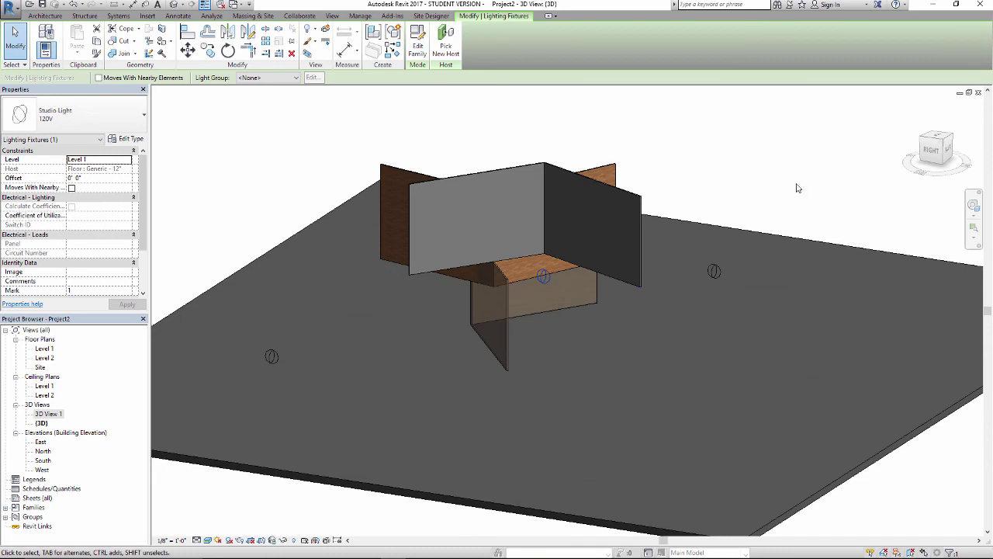
{"action": "left_click", "coordinate": [934, 149]}
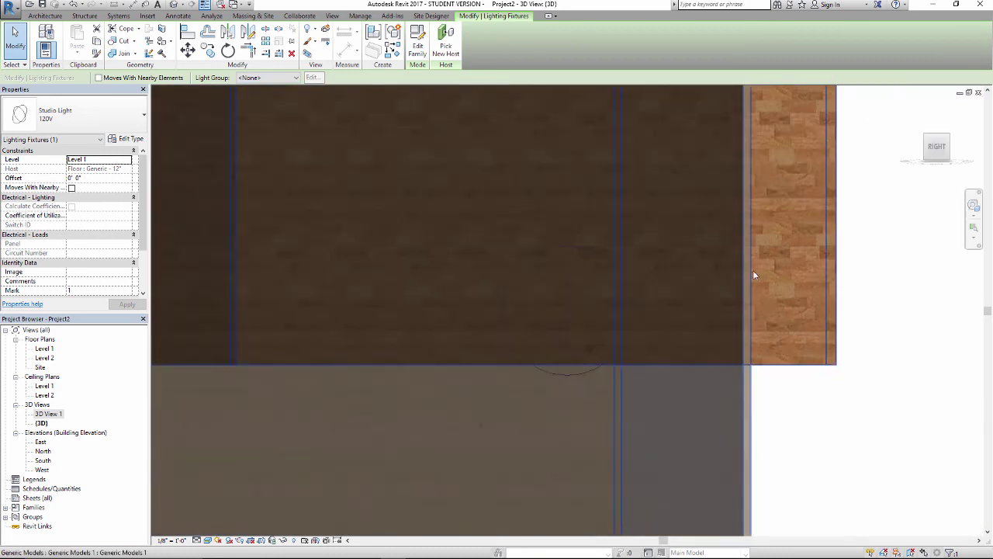
{"action": "key", "text": "Escape"}
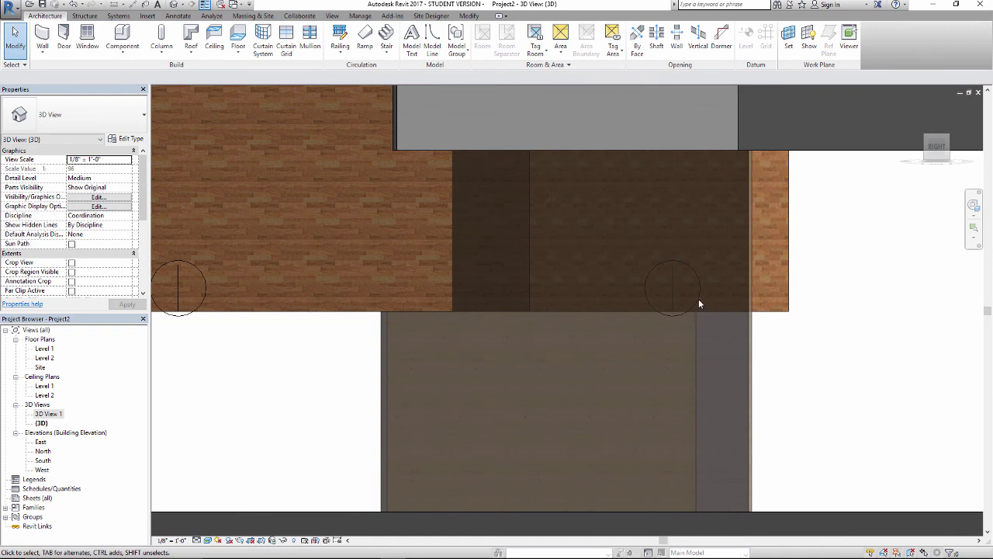
{"action": "mouse_move", "coordinate": [673, 293]}
{"action": "middle_mouse_down", "text": "shift"}
{"action": "mouse_move", "coordinate": [781, 254]}
{"action": "mouse_move", "coordinate": [674, 292]}
{"action": "middle_mouse_up", "text": "shift"}
{"action": "left_click", "coordinate": [674, 293]}
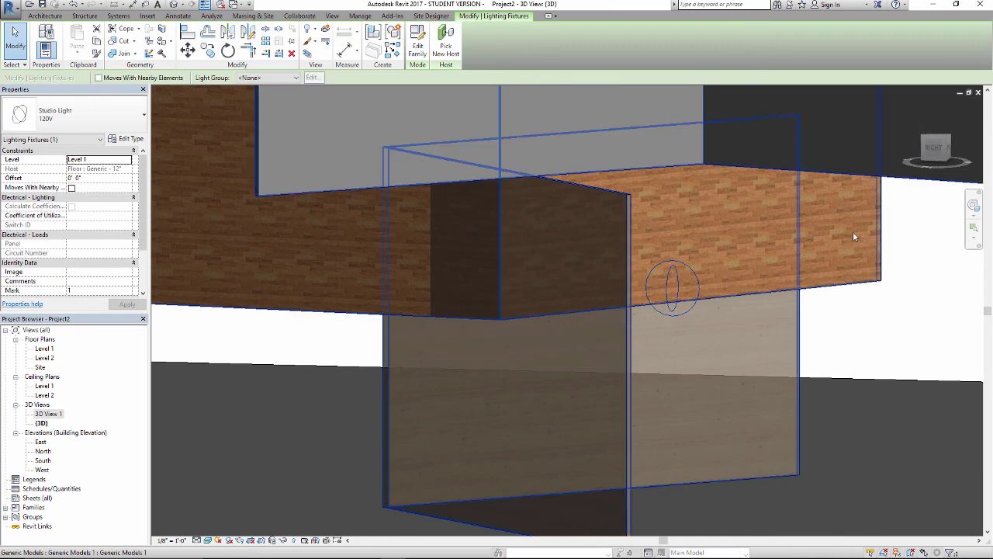
{"action": "left_click", "coordinate": [948, 150]}
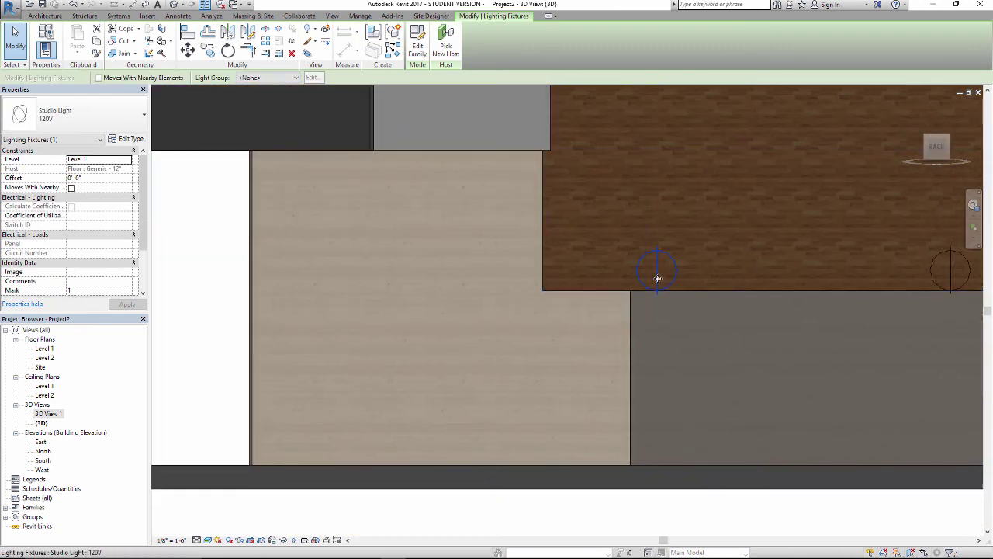
{"action": "left_click_drag", "start_coordinate": [657, 272], "coordinate": [680, 366]}
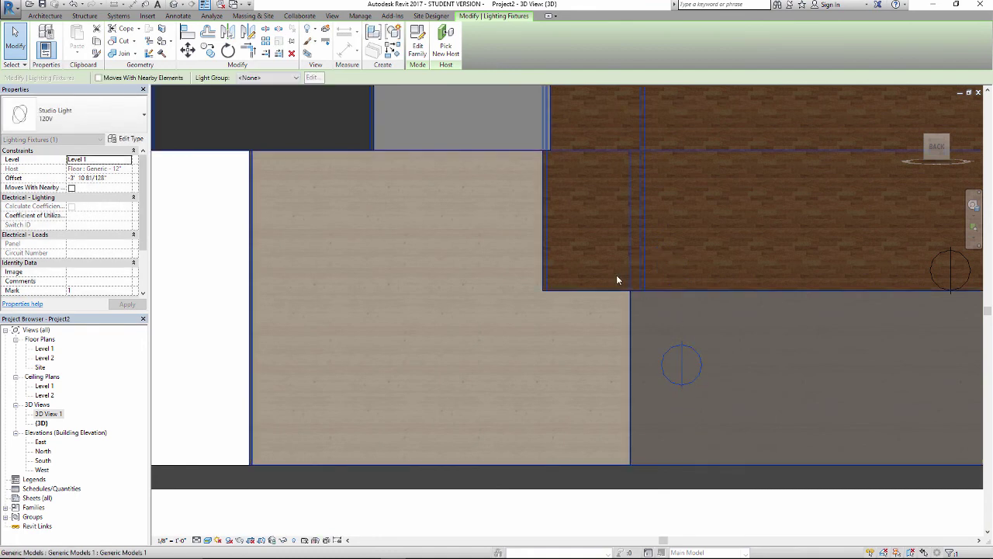
{"action": "middle_click_drag", "start_coordinate": [616, 279], "coordinate": [745, 353], "text": "shift"}
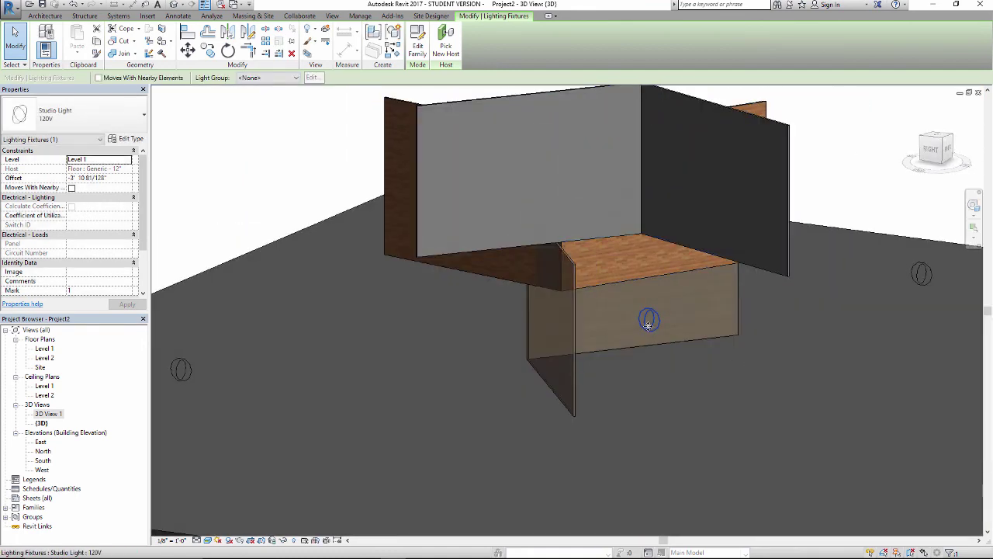
Raise the Studio Light standing just outside the lower wall to an offset of 7' 9" from a straight-on back view.
{"action": "middle_click_drag", "start_coordinate": [664, 284], "coordinate": [598, 312], "text": "shift"}
{"action": "left_click", "coordinate": [839, 333]}
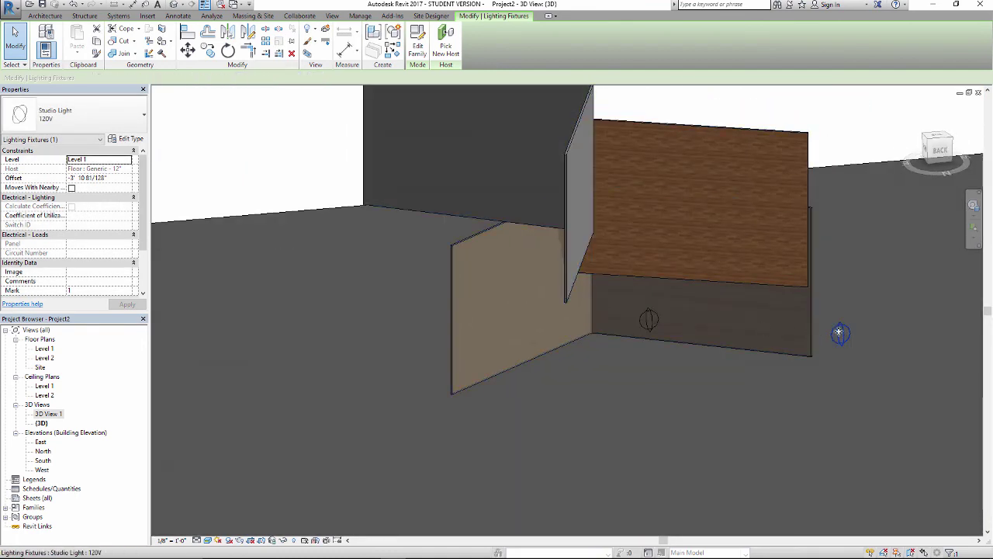
{"action": "left_click", "coordinate": [947, 141]}
{"action": "scroll", "coordinate": [655, 226], "scroll_direction": "up", "scroll_amount": 5}
{"action": "middle_click_drag", "start_coordinate": [589, 194], "coordinate": [714, 301]}
{"action": "left_click_drag", "start_coordinate": [710, 295], "coordinate": [479, 155]}
{"action": "middle_click_drag", "start_coordinate": [554, 173], "coordinate": [643, 355], "text": "shift"}
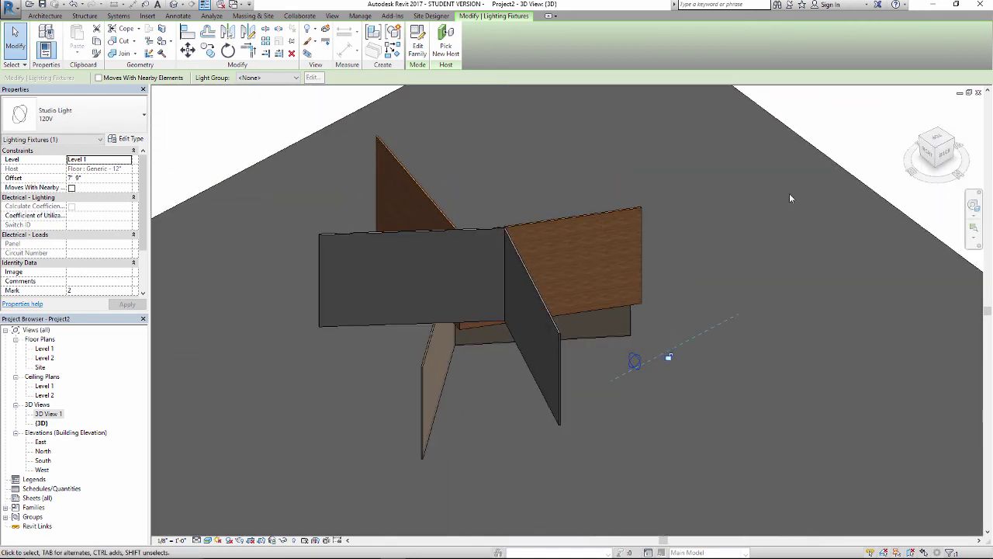
Move the raised Studio Light in top view into the gap between the wood wall and the translucent V wall, near their corners.
{"action": "left_click", "coordinate": [936, 141]}
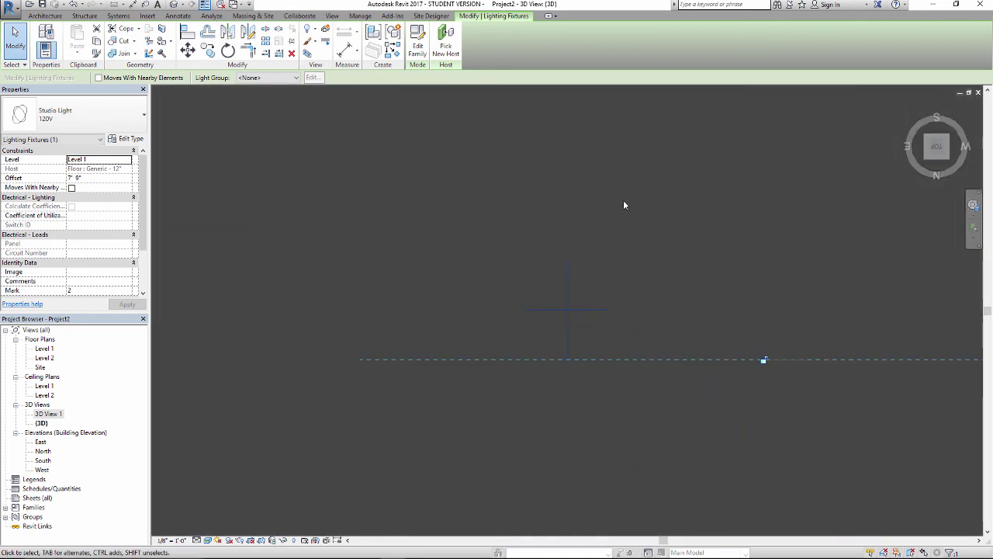
{"action": "middle_click_drag", "start_coordinate": [624, 205], "coordinate": [565, 353], "text": "shift"}
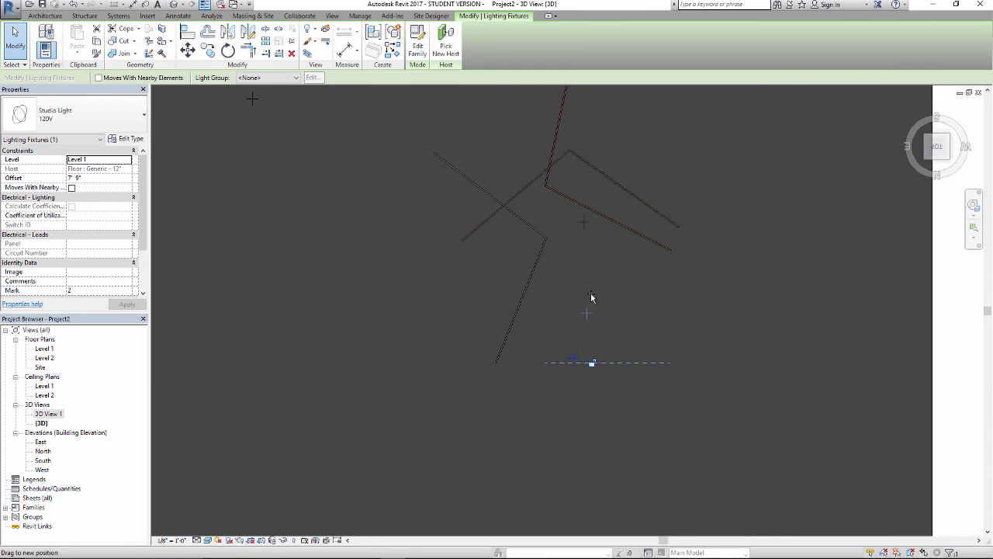
{"action": "left_click_drag", "start_coordinate": [591, 297], "coordinate": [597, 268]}
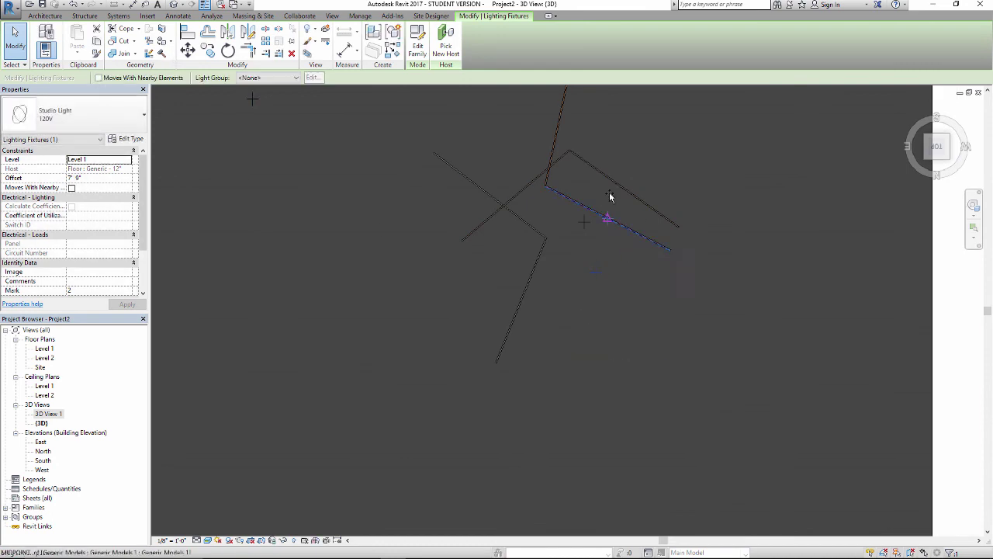
{"action": "left_click_drag", "start_coordinate": [609, 197], "coordinate": [573, 172]}
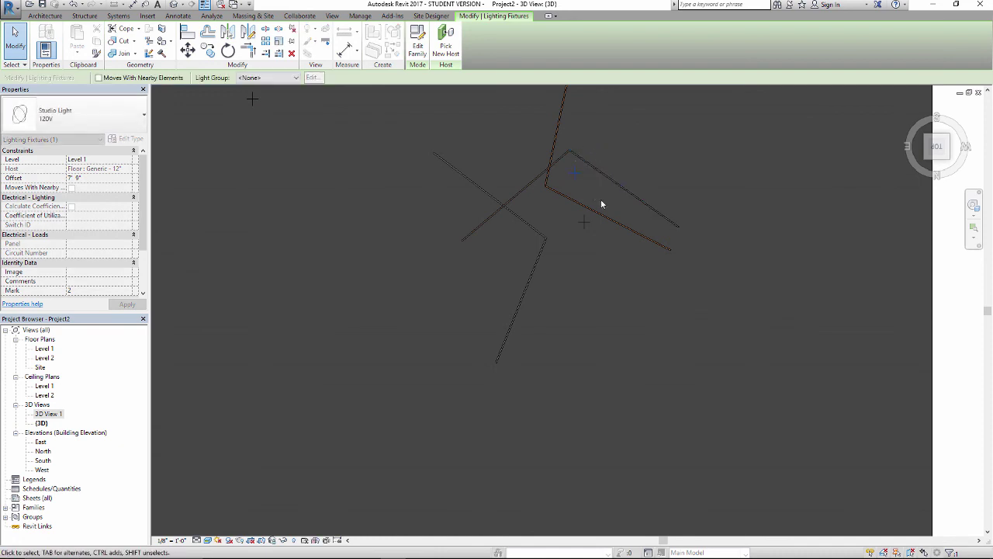
{"action": "mouse_move", "coordinate": [736, 273]}
{"action": "middle_mouse_down", "text": "shift"}
{"action": "mouse_move", "coordinate": [256, 133]}
{"action": "mouse_move", "coordinate": [249, 166]}
{"action": "mouse_move", "coordinate": [263, 291]}
{"action": "middle_mouse_up", "text": "shift"}
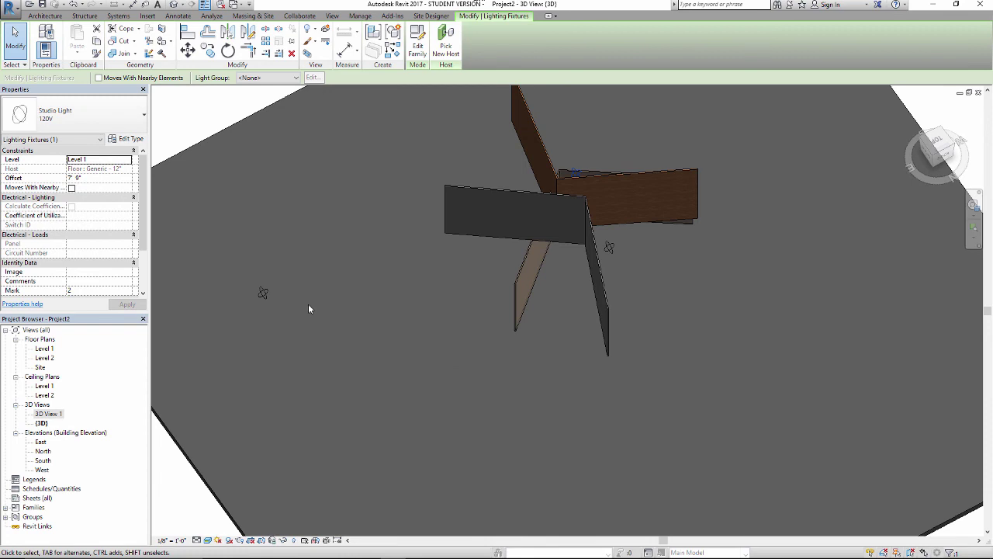
Move the outlying Studio Light close to the walls in top view and raise it to an offset of about 10' 7".
{"action": "left_click", "coordinate": [263, 294]}
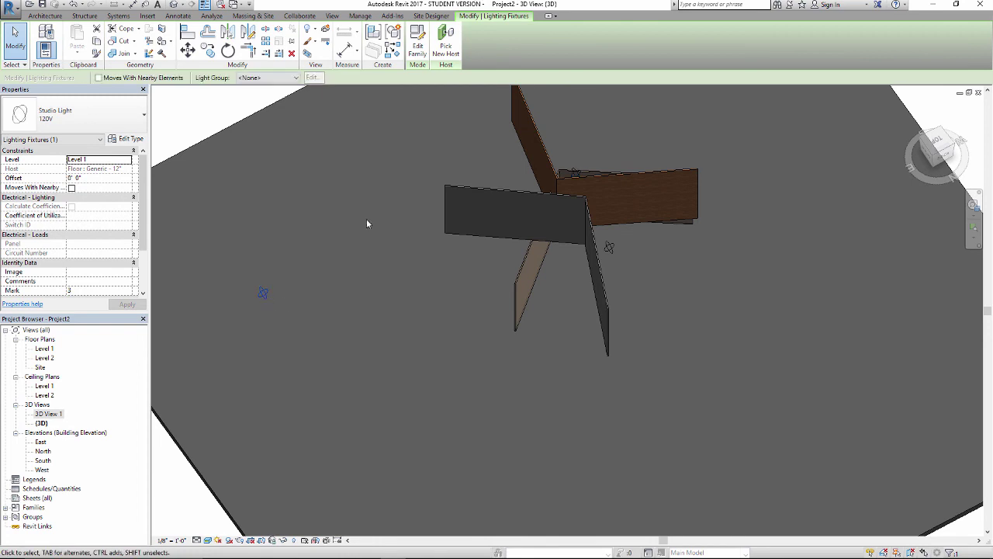
{"action": "left_click", "coordinate": [936, 146]}
{"action": "scroll", "coordinate": [628, 260], "scroll_direction": "down", "scroll_amount": 5}
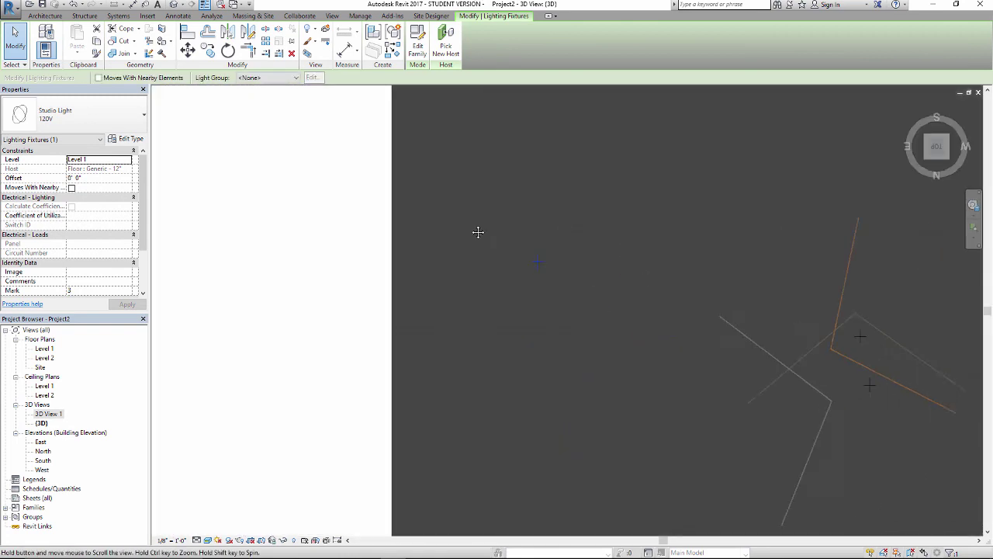
{"action": "left_click_drag", "start_coordinate": [752, 382], "coordinate": [754, 419]}
{"action": "middle_click_drag", "start_coordinate": [510, 369], "coordinate": [714, 355], "text": "shift"}
{"action": "left_click", "coordinate": [937, 153]}
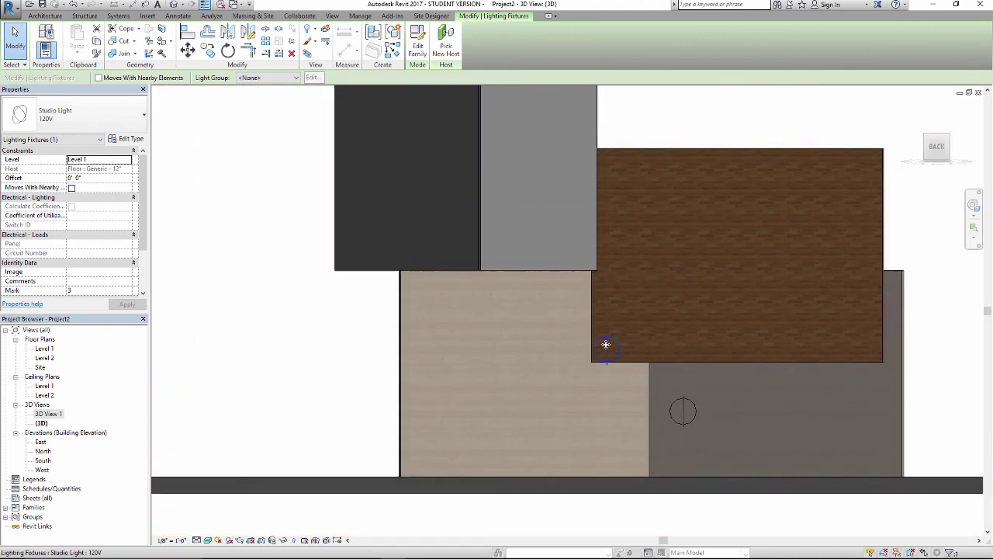
{"action": "left_click_drag", "start_coordinate": [603, 344], "coordinate": [570, 178]}
{"action": "middle_click_drag", "start_coordinate": [644, 145], "coordinate": [477, 324], "text": "shift"}
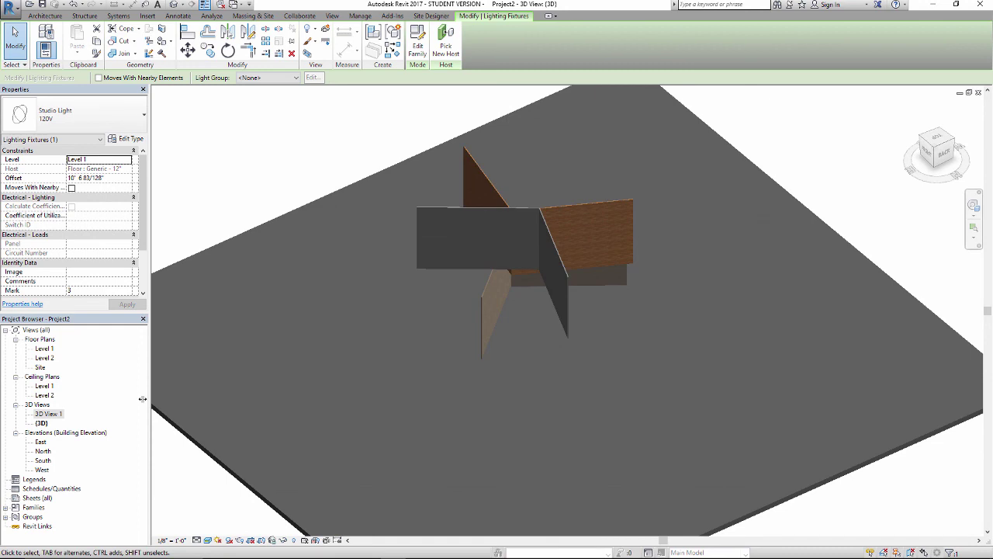
Render 3D View 1 at Medium quality with the Exterior: Artificial only lighting scheme.
{"action": "double_click", "coordinate": [48, 414]}
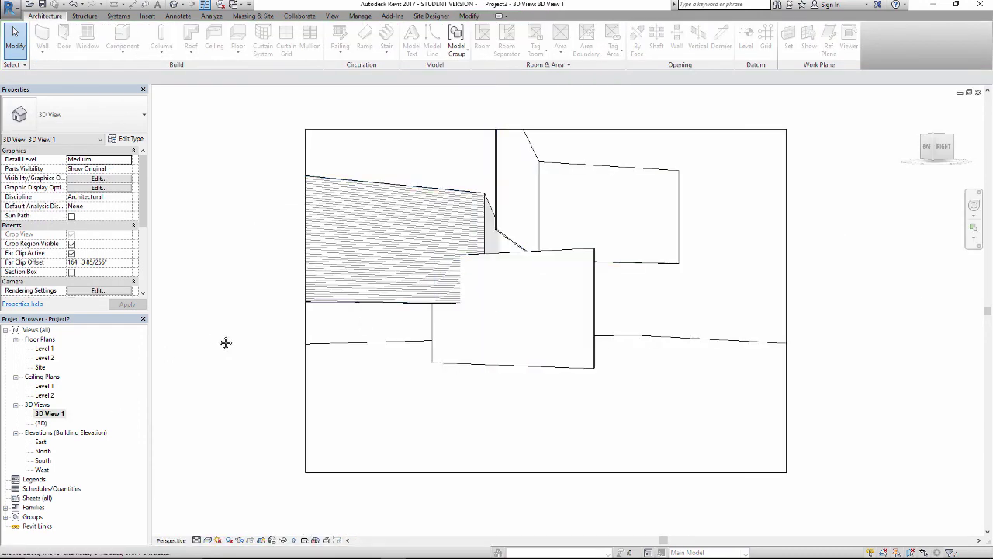
{"action": "middle_click_drag", "start_coordinate": [225, 341], "coordinate": [308, 353]}
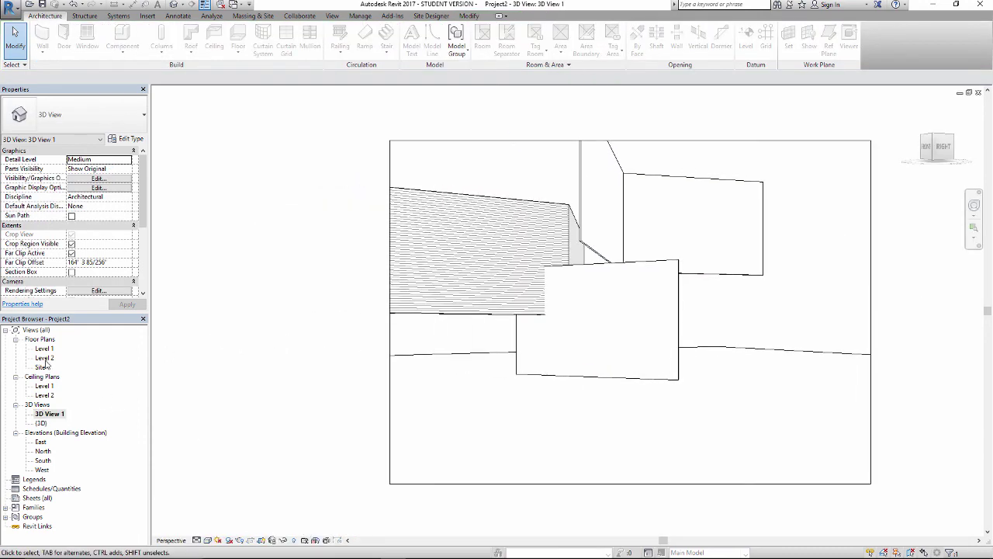
{"action": "left_click", "coordinate": [240, 540]}
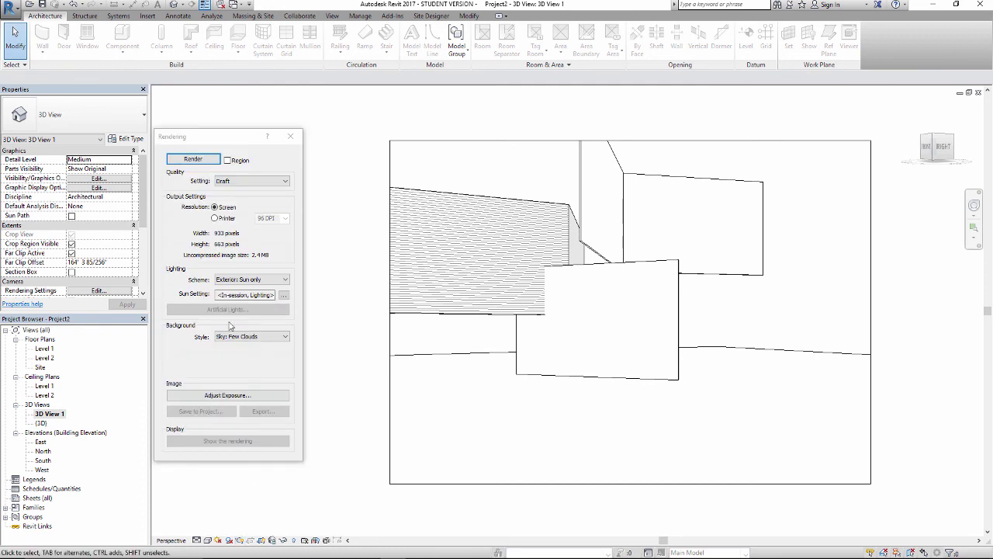
{"action": "left_click", "coordinate": [246, 281]}
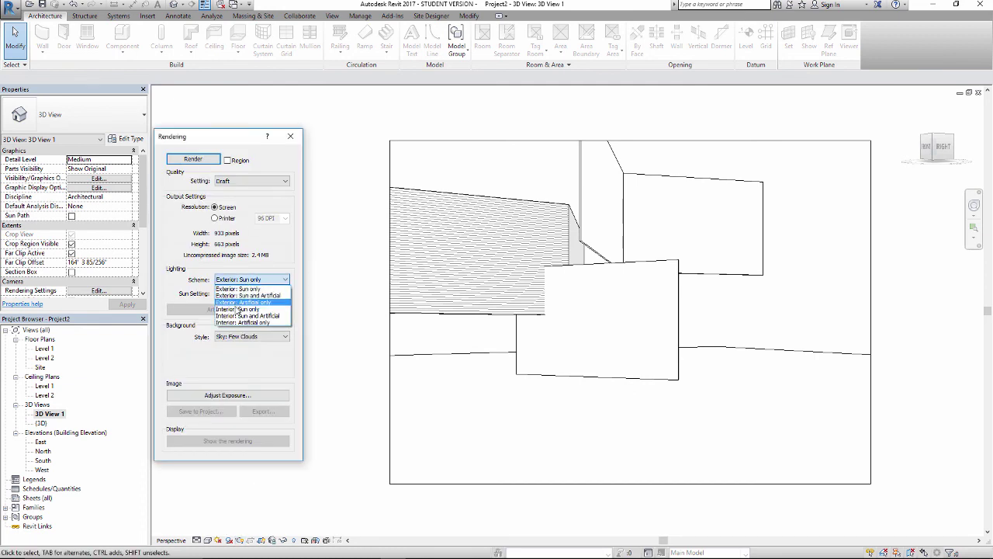
{"action": "left_click", "coordinate": [243, 302]}
{"action": "left_click", "coordinate": [240, 182]}
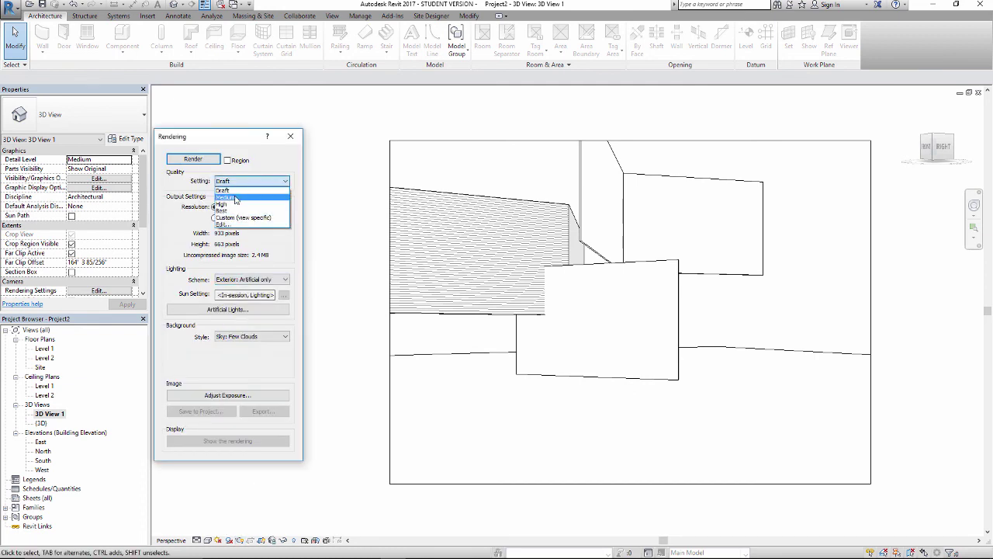
{"action": "left_click", "coordinate": [240, 202]}
{"action": "left_click", "coordinate": [194, 159]}
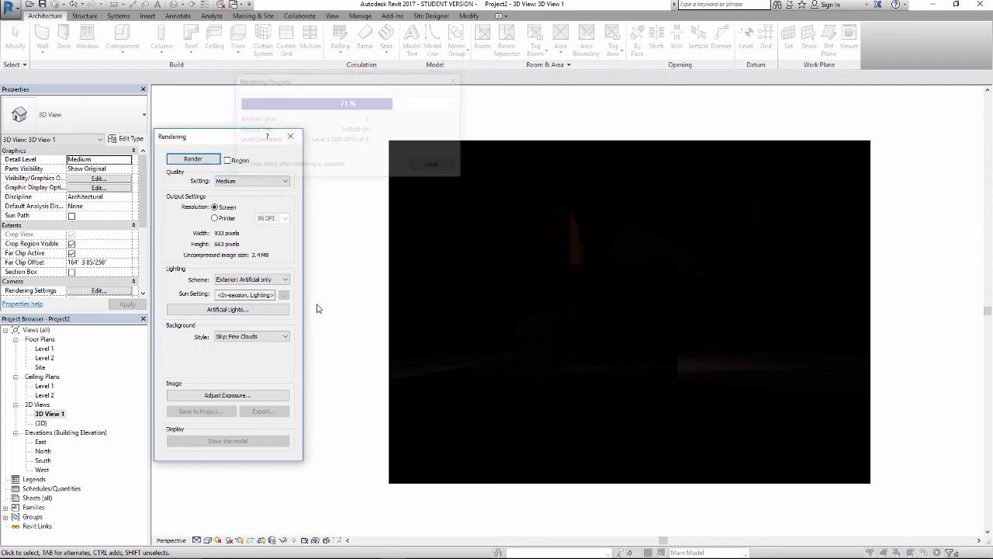
Adjust the rendered image's exposure, settling on an exposure value of 1.04.
{"action": "left_click", "coordinate": [251, 398]}
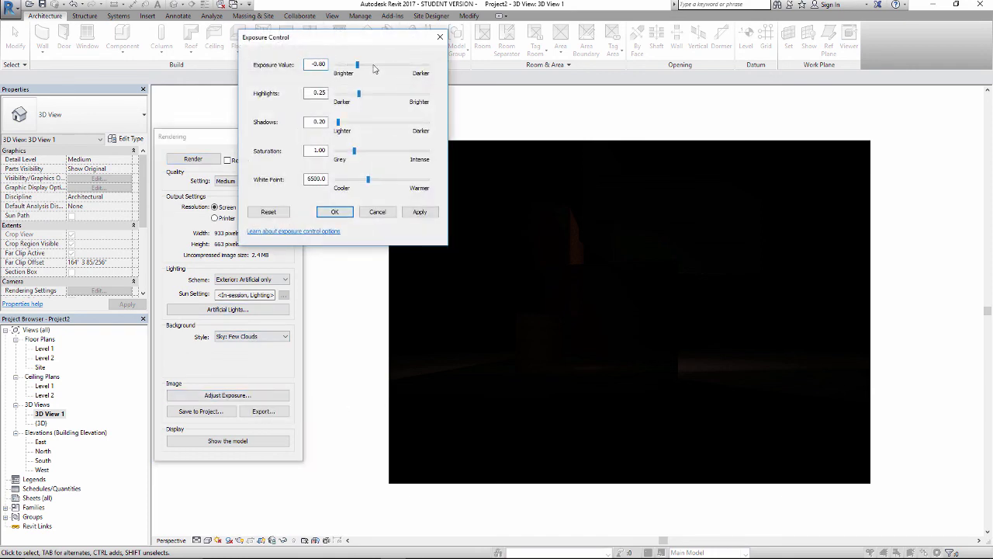
{"action": "left_click", "coordinate": [420, 212]}
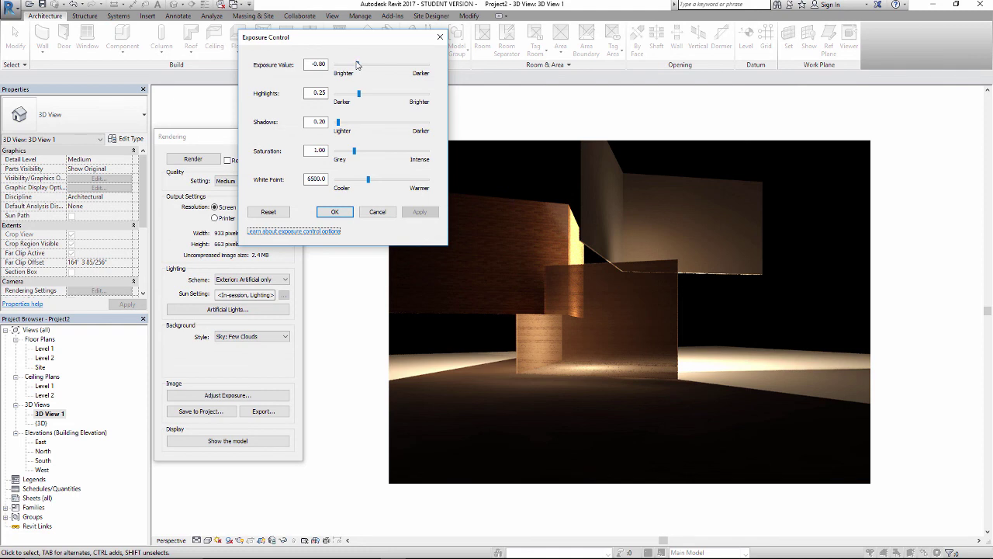
{"action": "left_click_drag", "start_coordinate": [358, 66], "coordinate": [366, 69]}
{"action": "left_click", "coordinate": [420, 212]}
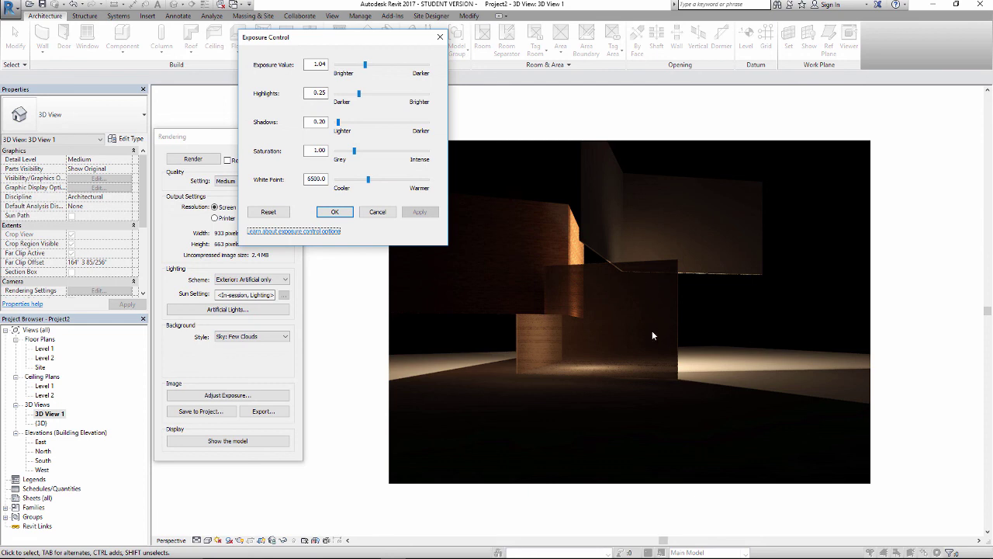
{"action": "left_click", "coordinate": [335, 212]}
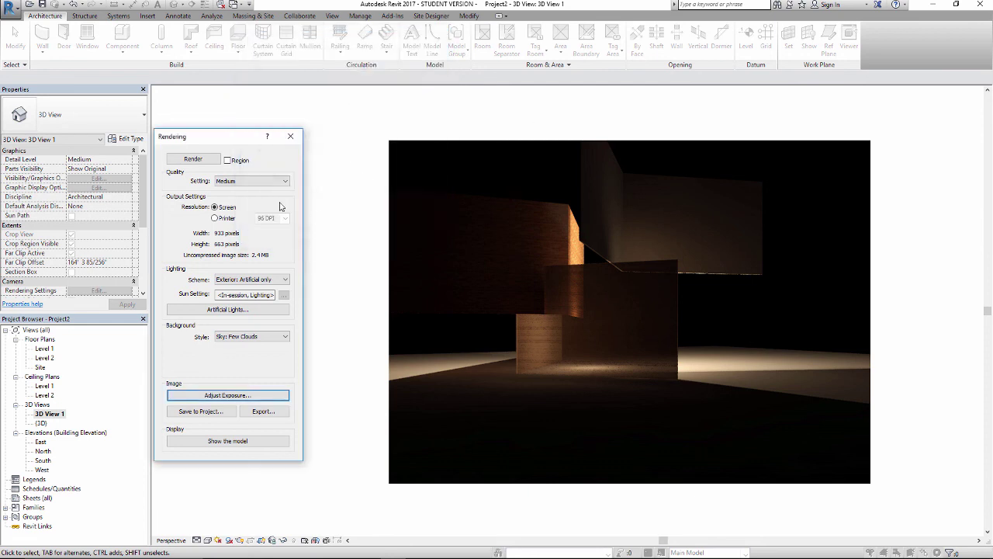
Change the lighting scheme to Exterior: Sun only and render the camera view again.
{"action": "left_click", "coordinate": [252, 279]}
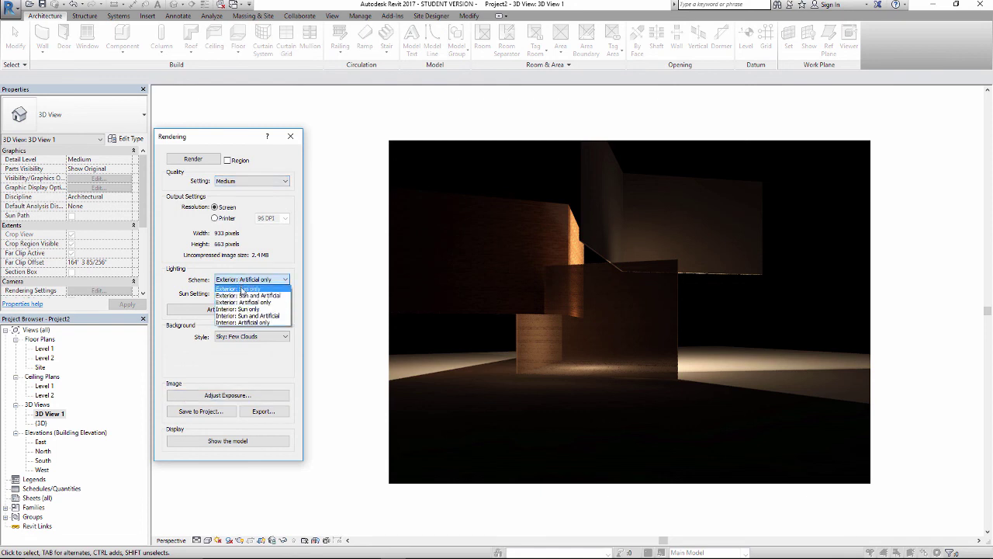
{"action": "left_click", "coordinate": [240, 287]}
{"action": "left_click", "coordinate": [193, 158]}
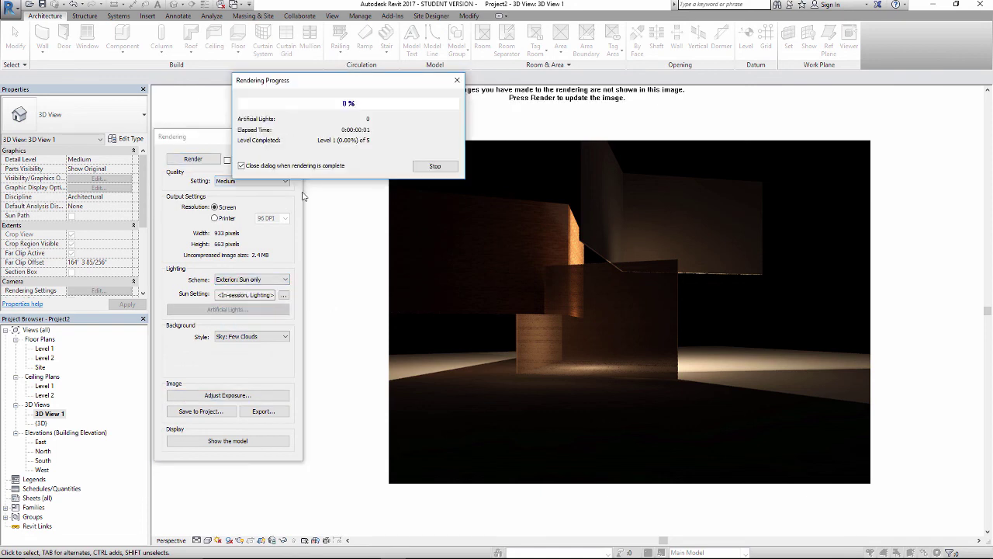